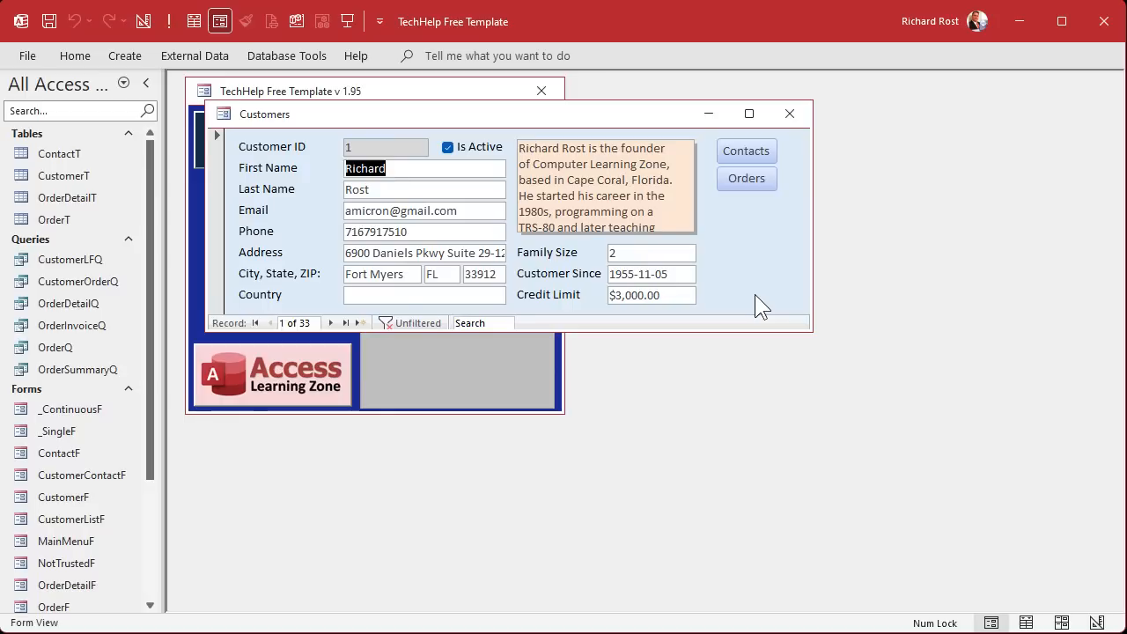
# Step: Open the Customers form in Print Preview to examine how its records lay out on paper, and close it
pyautogui.rightClick(446, 120)
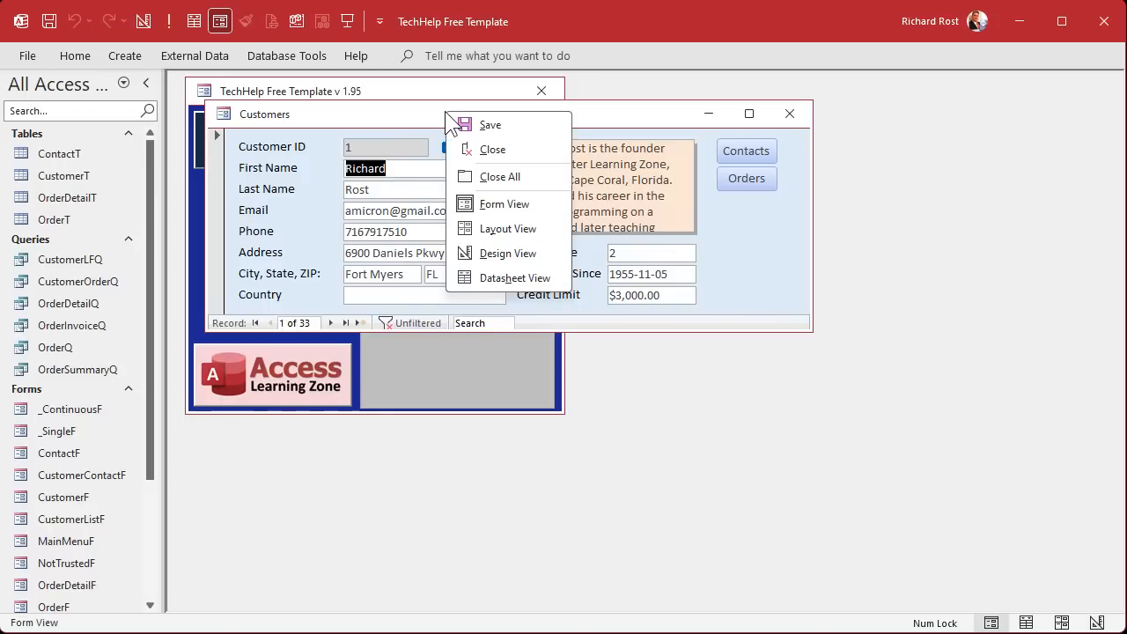
pyautogui.click(371, 114)
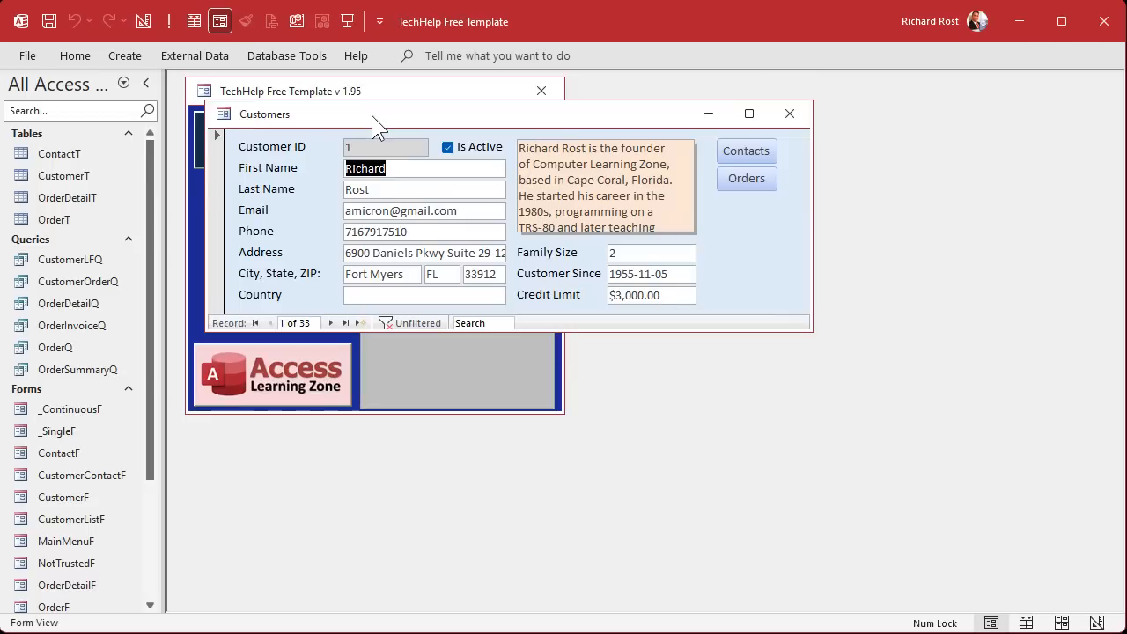
pyautogui.click(27, 56)
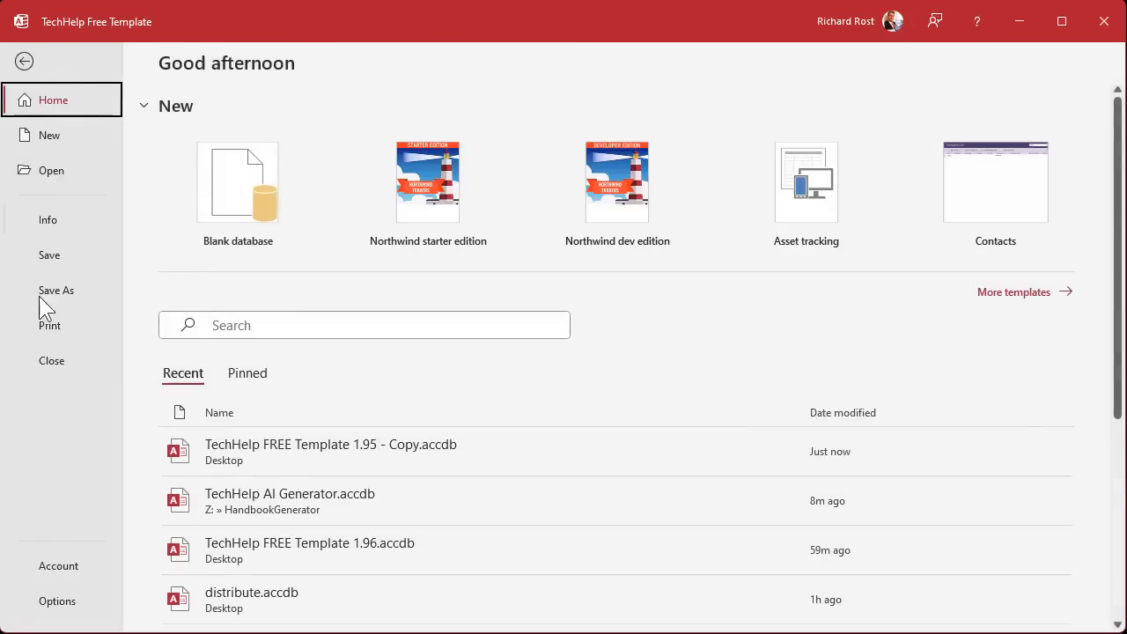
pyautogui.click(50, 330)
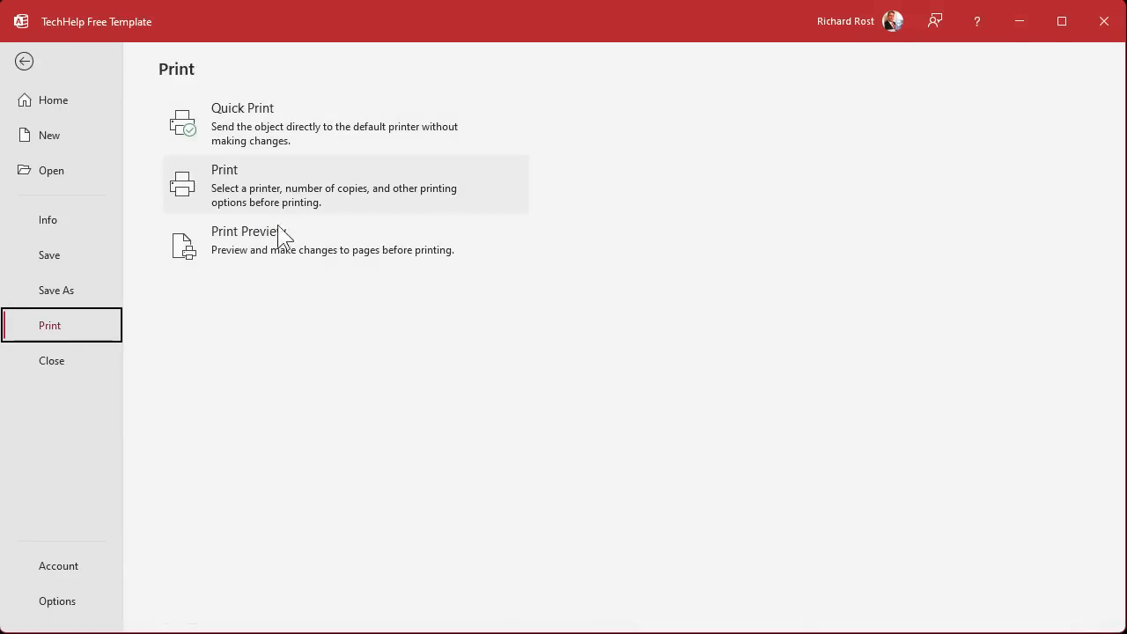
pyautogui.click(318, 238)
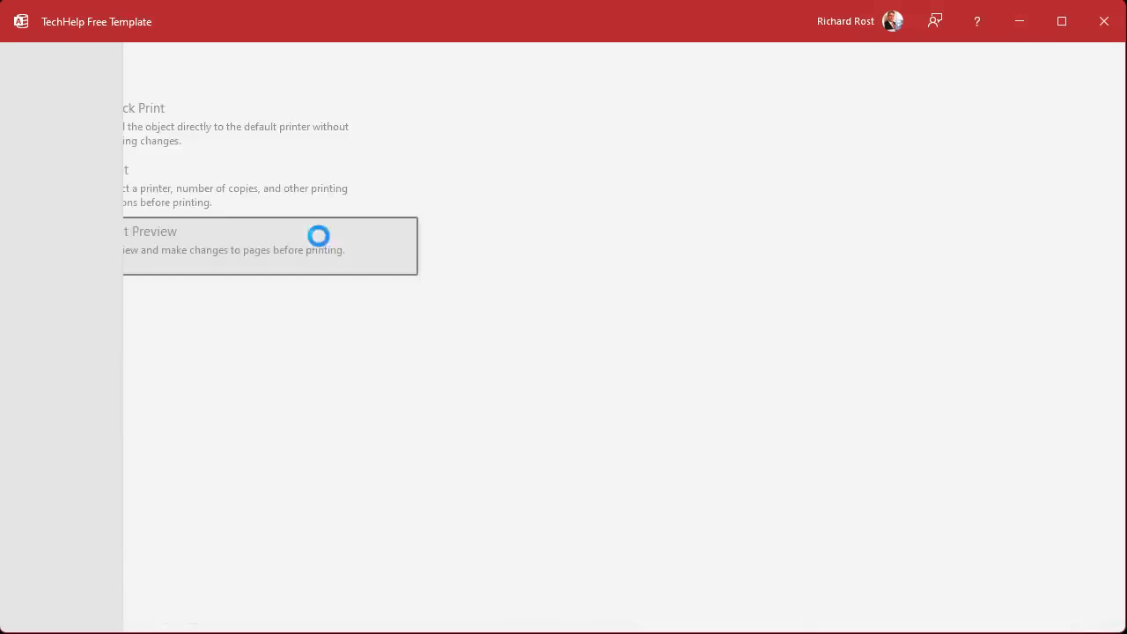
pyautogui.moveTo(629, 419); pyautogui.dragTo(651, 593)
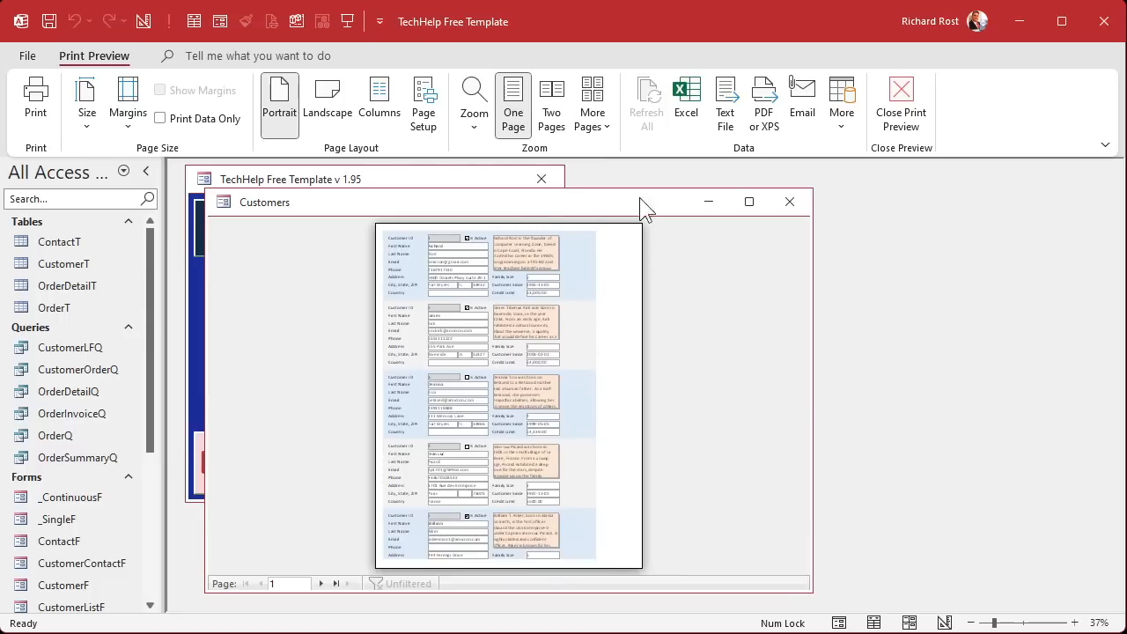
pyautogui.click(784, 201)
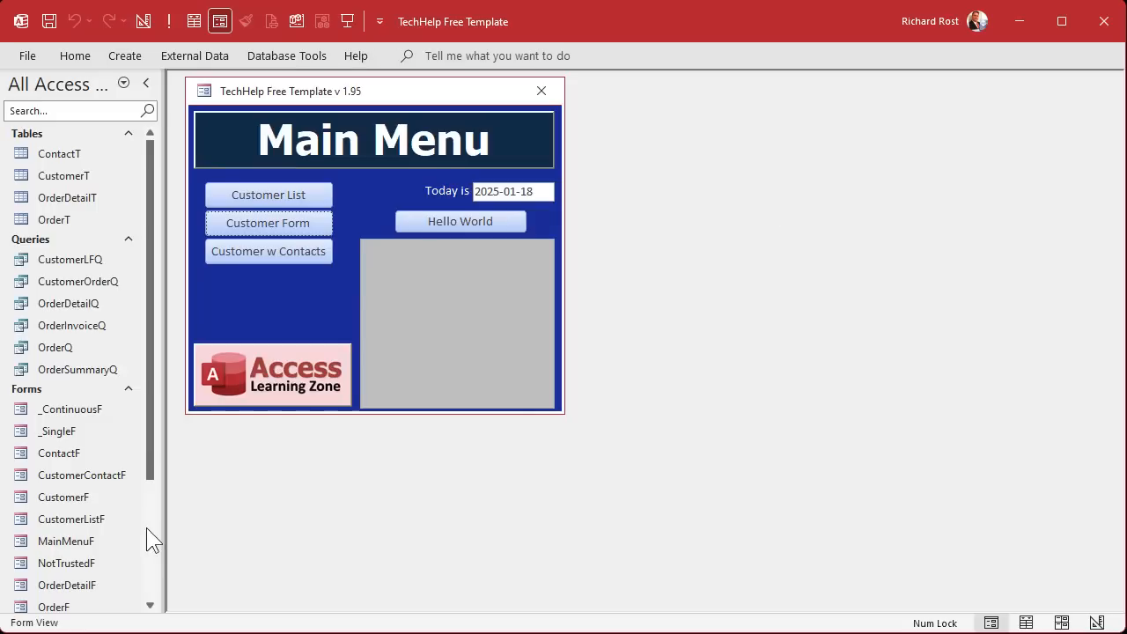
# Step: Open the _BlankR report in Design View, widen its window to examine the empty sections, and close it
pyautogui.scroll(-3, 150, 531)
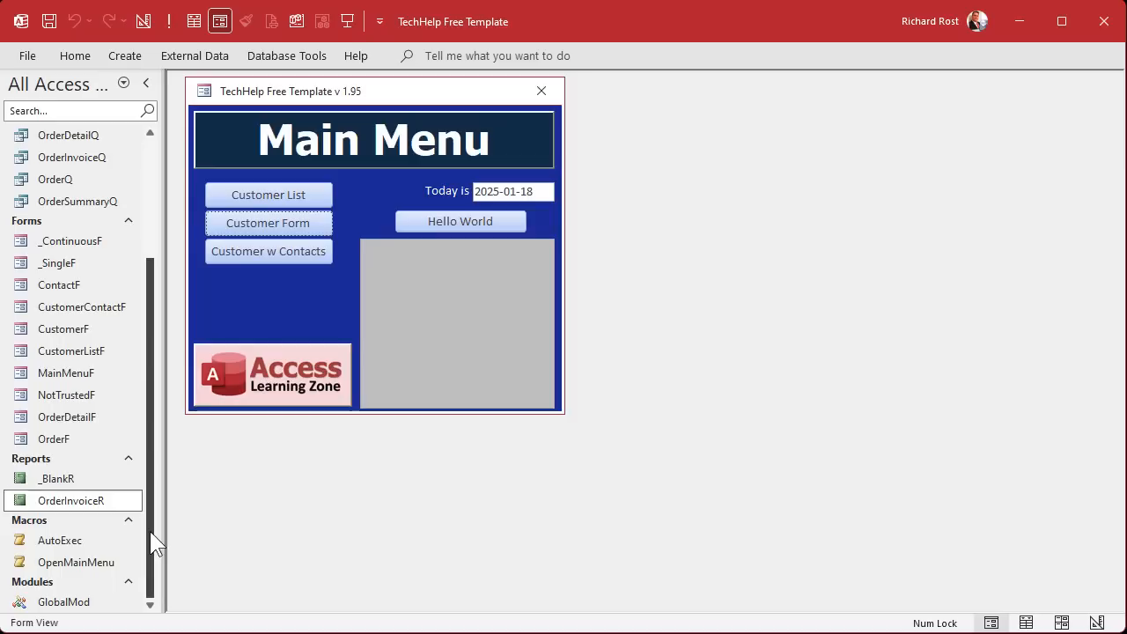
pyautogui.rightClick(59, 487)
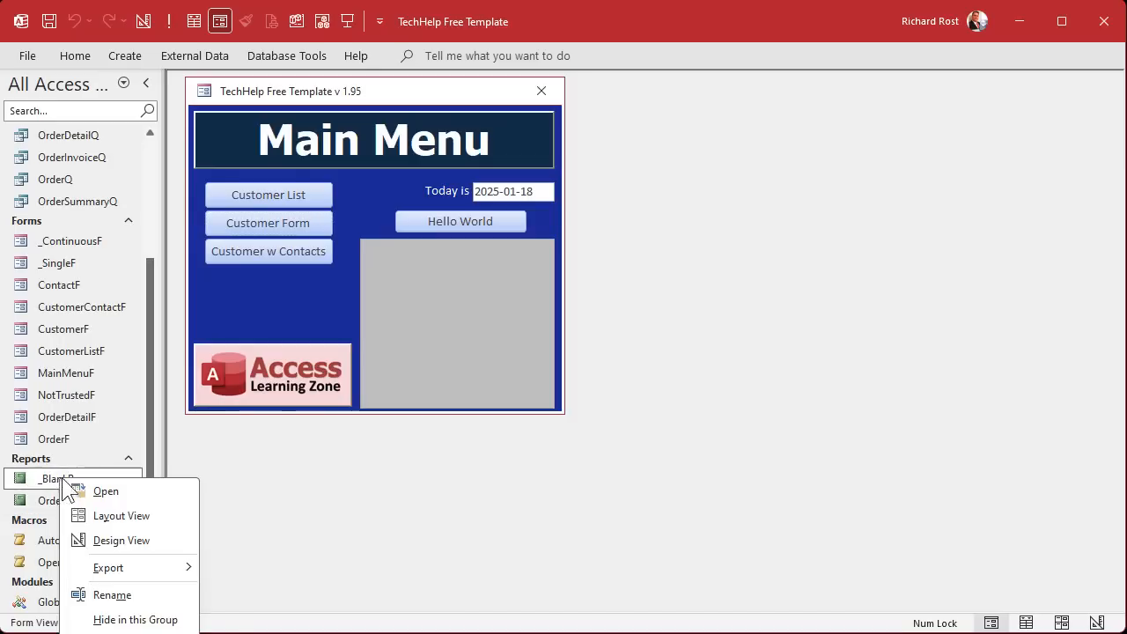
pyautogui.click(134, 535)
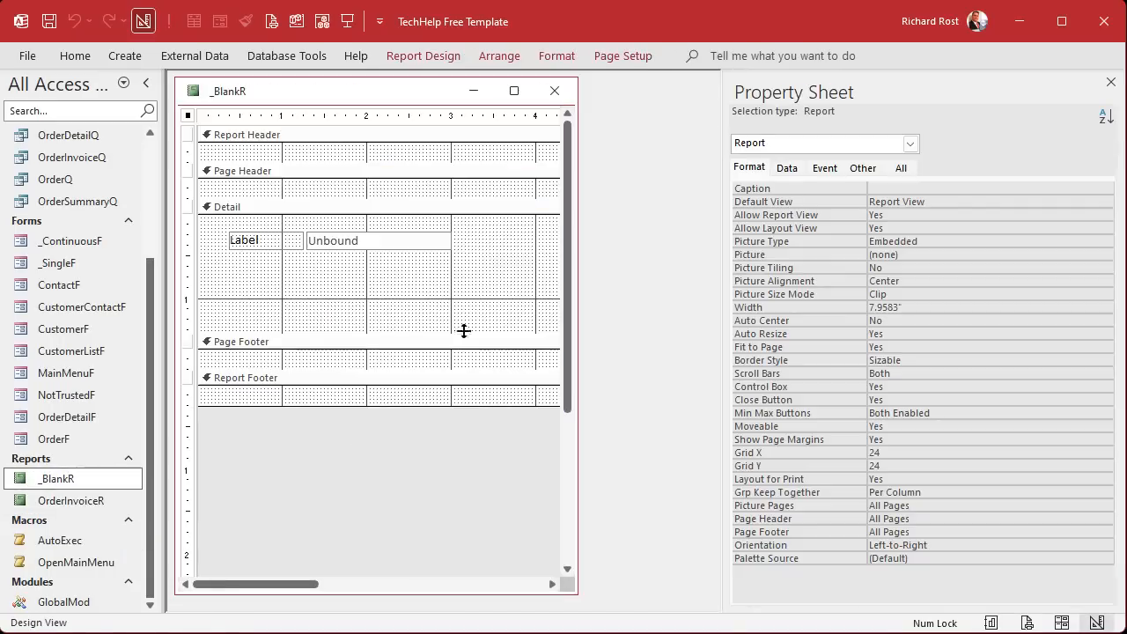
pyautogui.moveTo(577, 311); pyautogui.dragTo(711, 311)
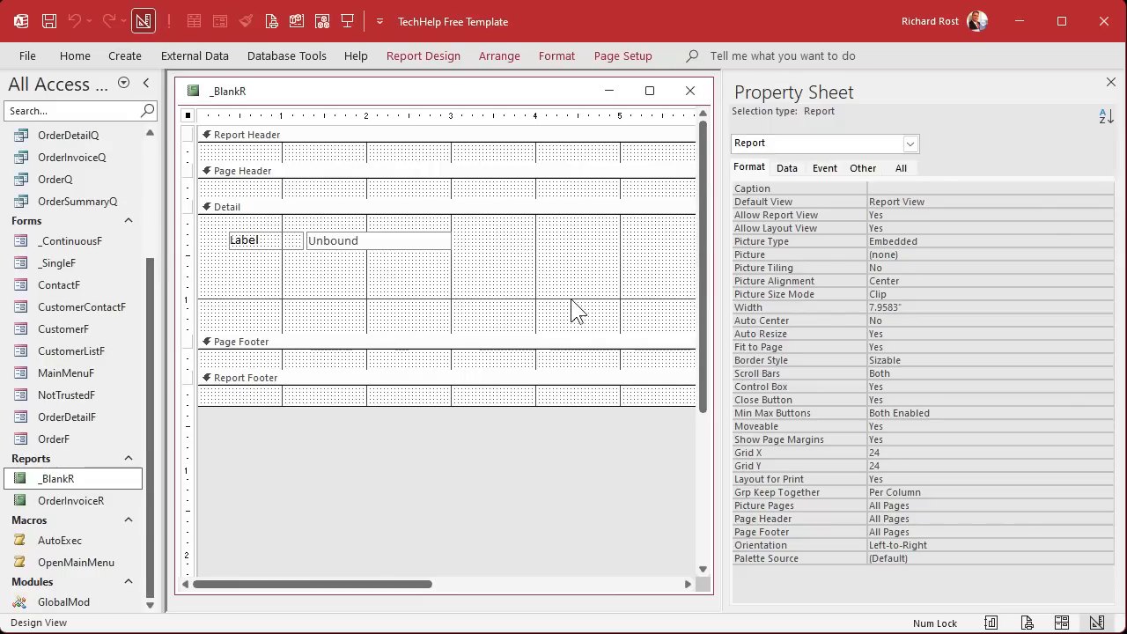
pyautogui.click(698, 87)
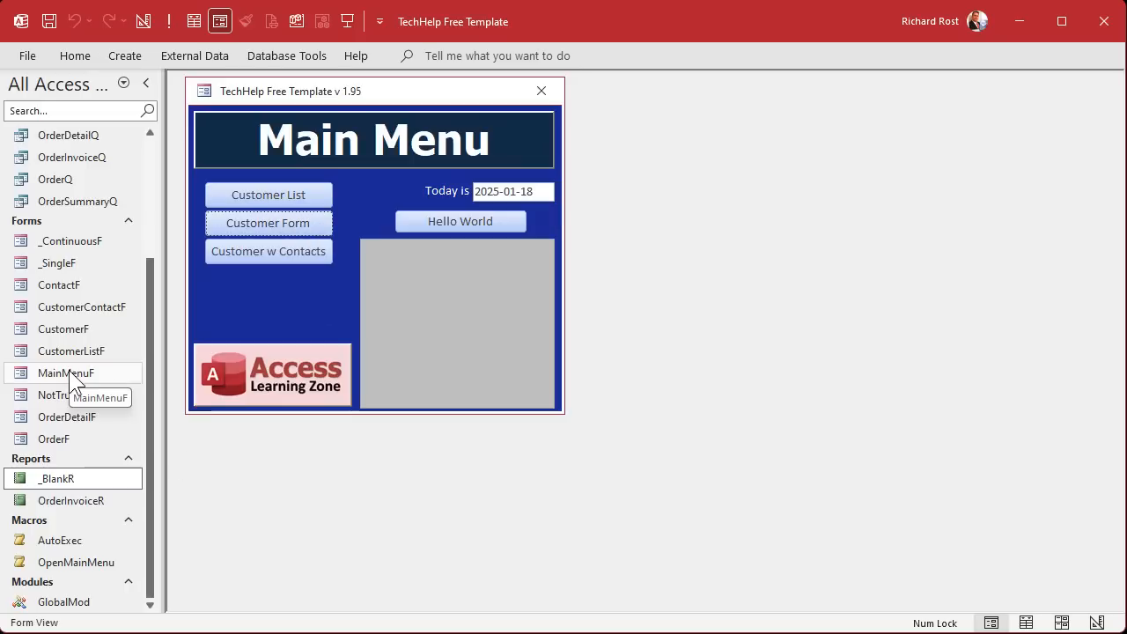
# Step: Open the customer form from the Main Menu in Design View and examine which control types its Country text box can change to
pyautogui.rightClick(56, 329)
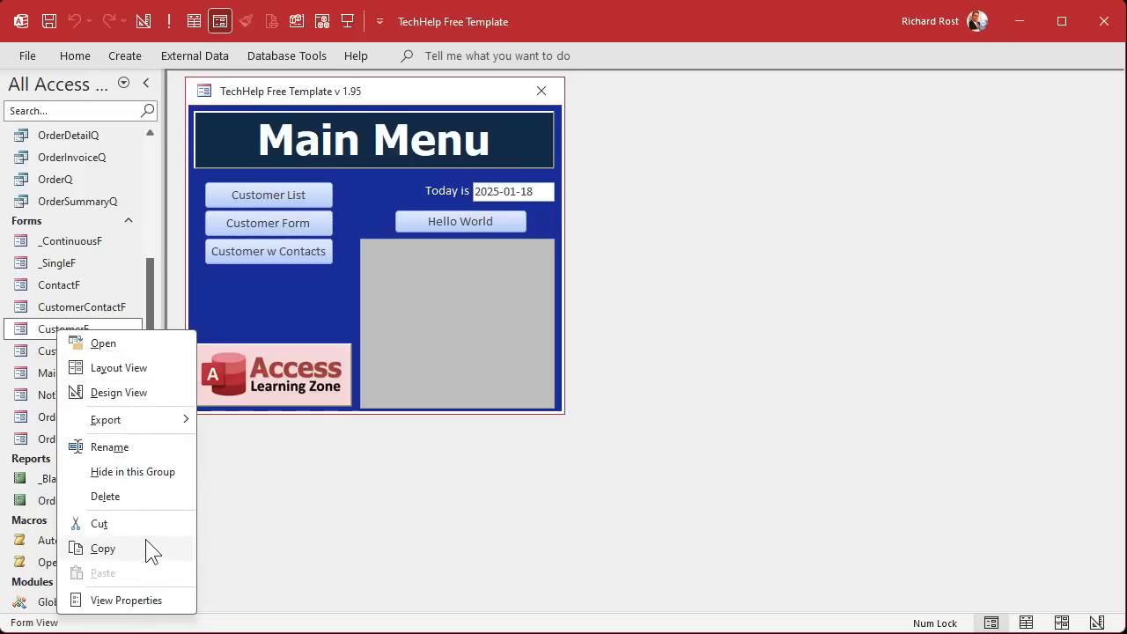
pyautogui.click(288, 461)
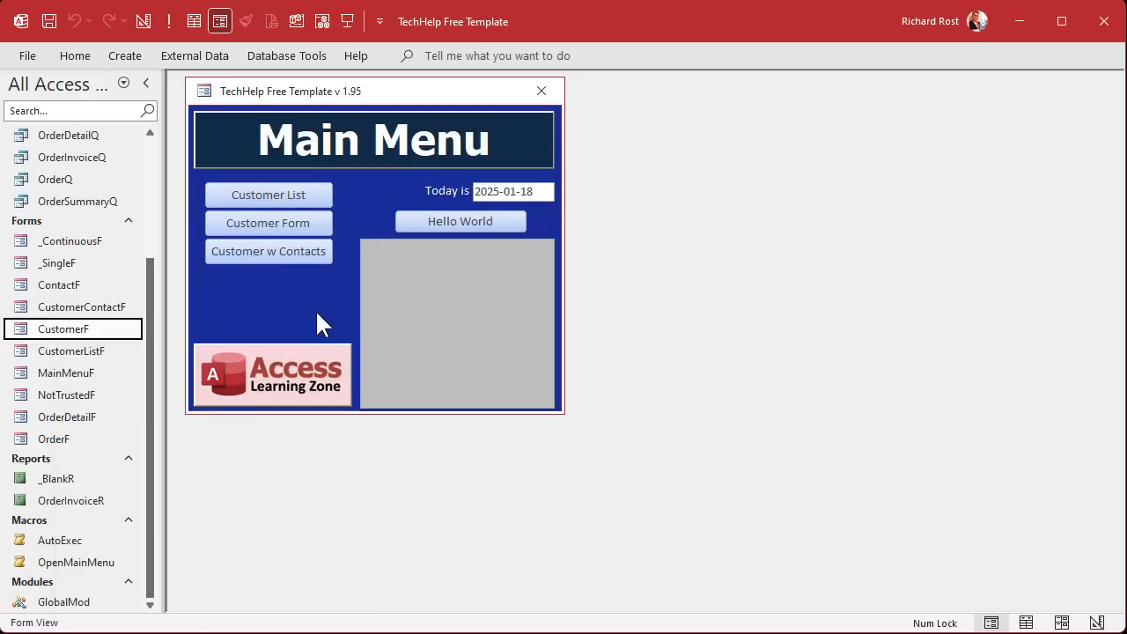
pyautogui.click(312, 224)
pyautogui.rightClick(520, 115)
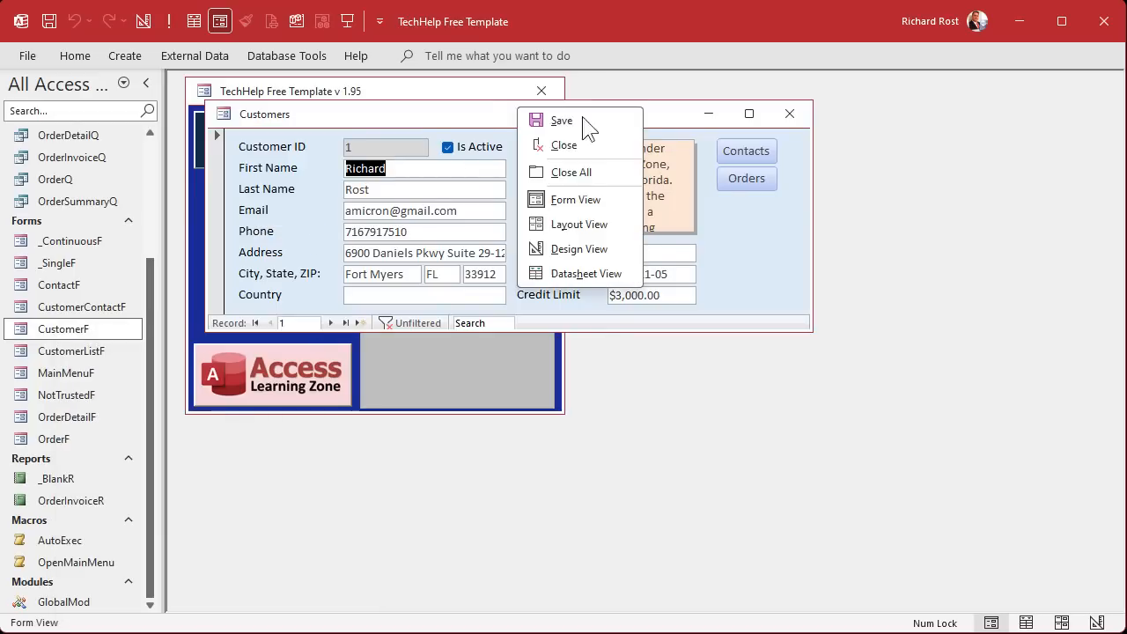
pyautogui.click(582, 245)
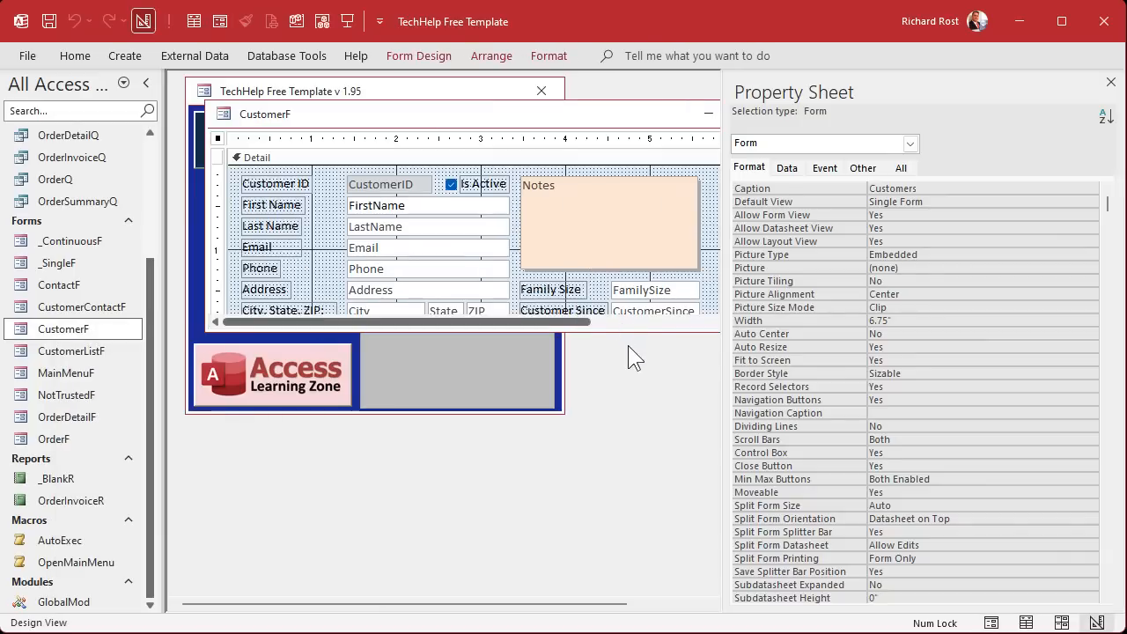
pyautogui.moveTo(630, 332); pyautogui.dragTo(631, 491)
pyautogui.rightClick(366, 340)
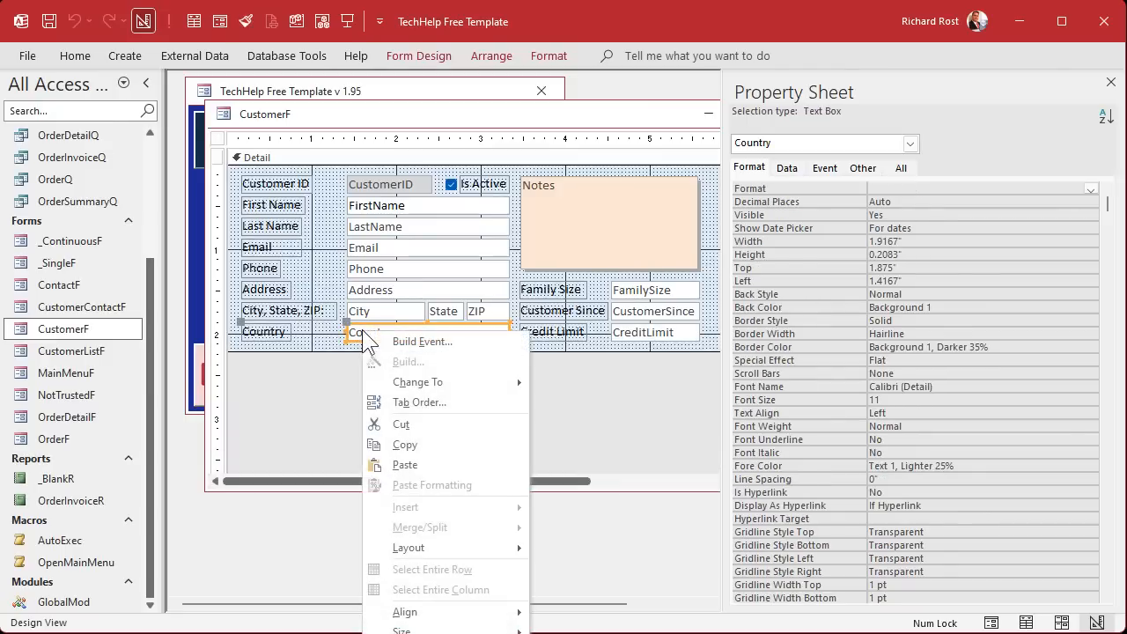
pyautogui.moveTo(428, 381)
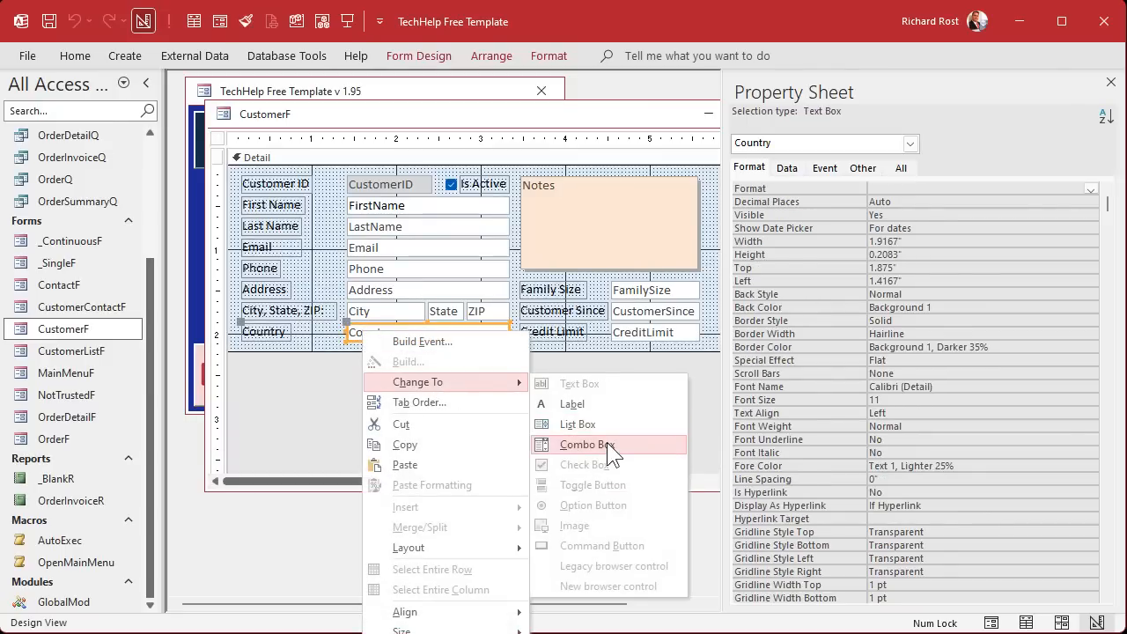
pyautogui.click(309, 396)
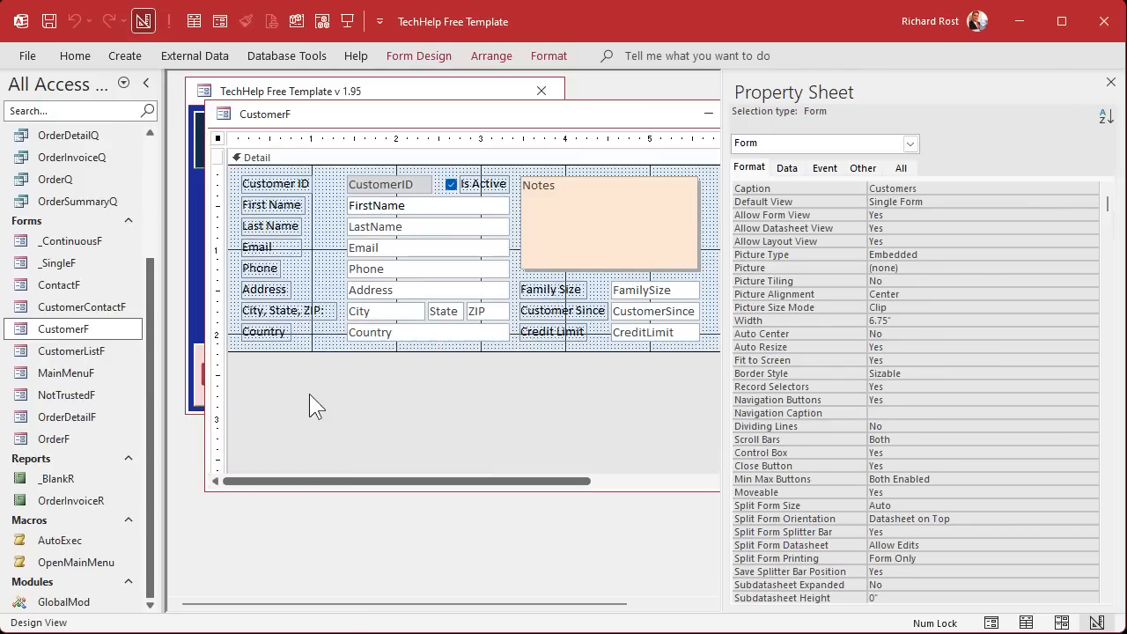
# Step: Close the Property Sheet and the CustomerF form design
pyautogui.doubleClick(233, 119)
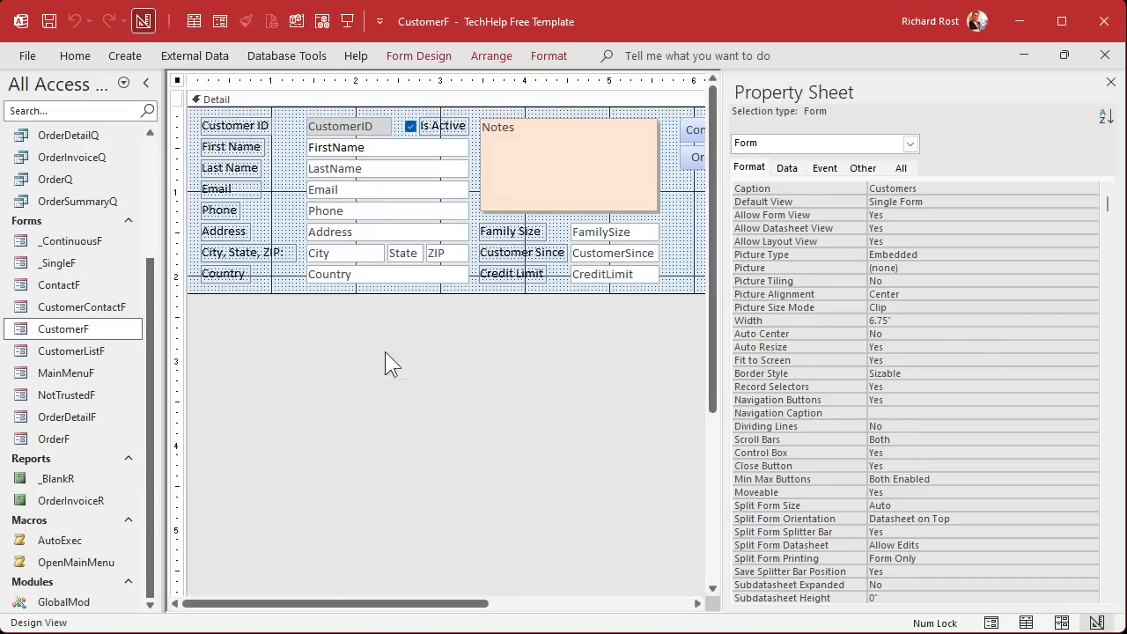
pyautogui.click(1064, 56)
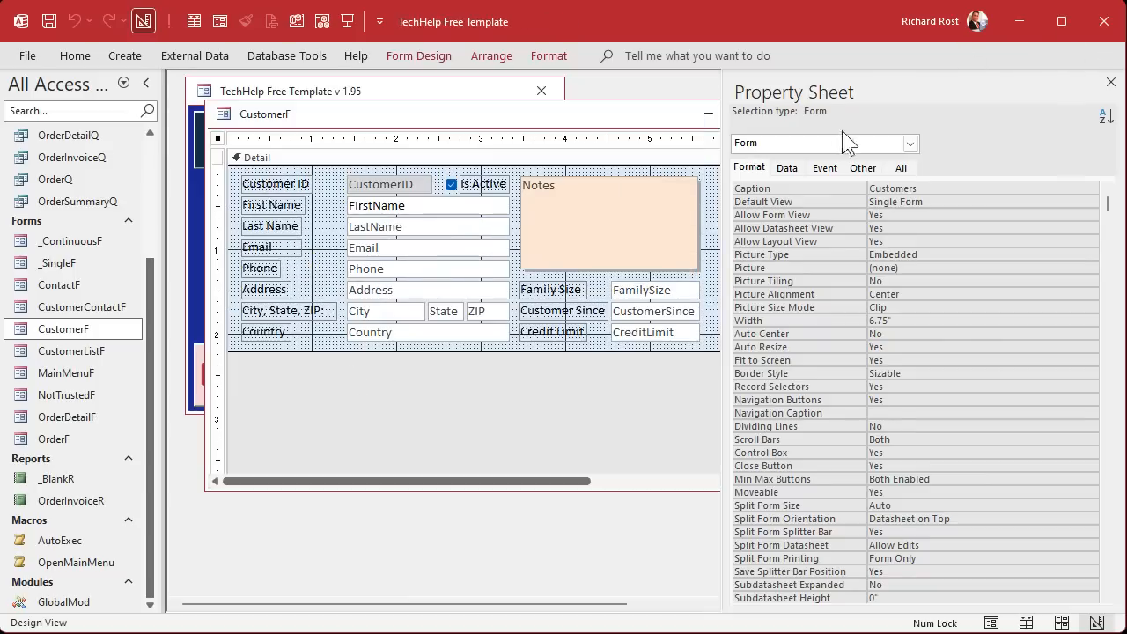
pyautogui.click(1111, 81)
pyautogui.click(789, 113)
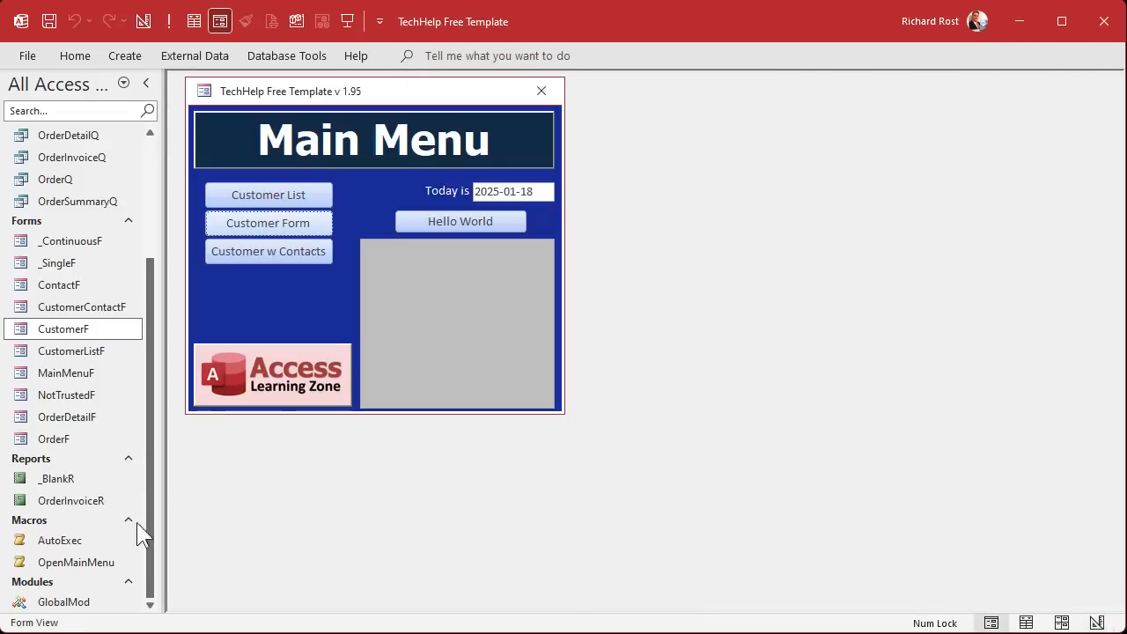
# Step: Duplicate the _BlankR report under the name CustomerR
pyautogui.click(57, 479)
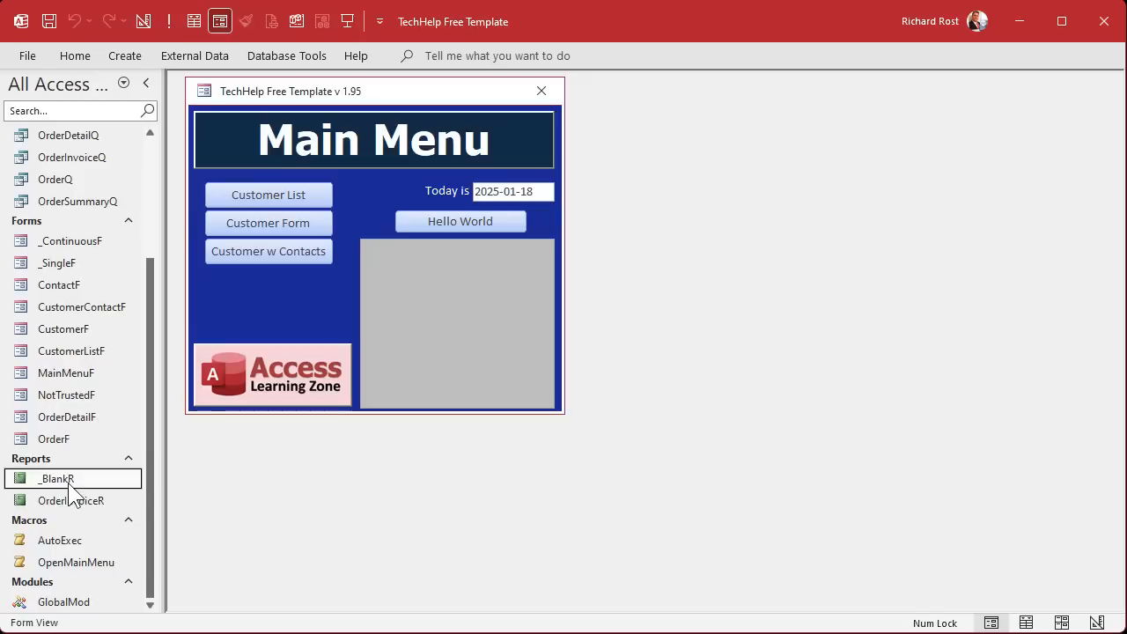
pyautogui.hotkey('ctrl', 'c')
pyautogui.hotkey('ctrl', 'v')
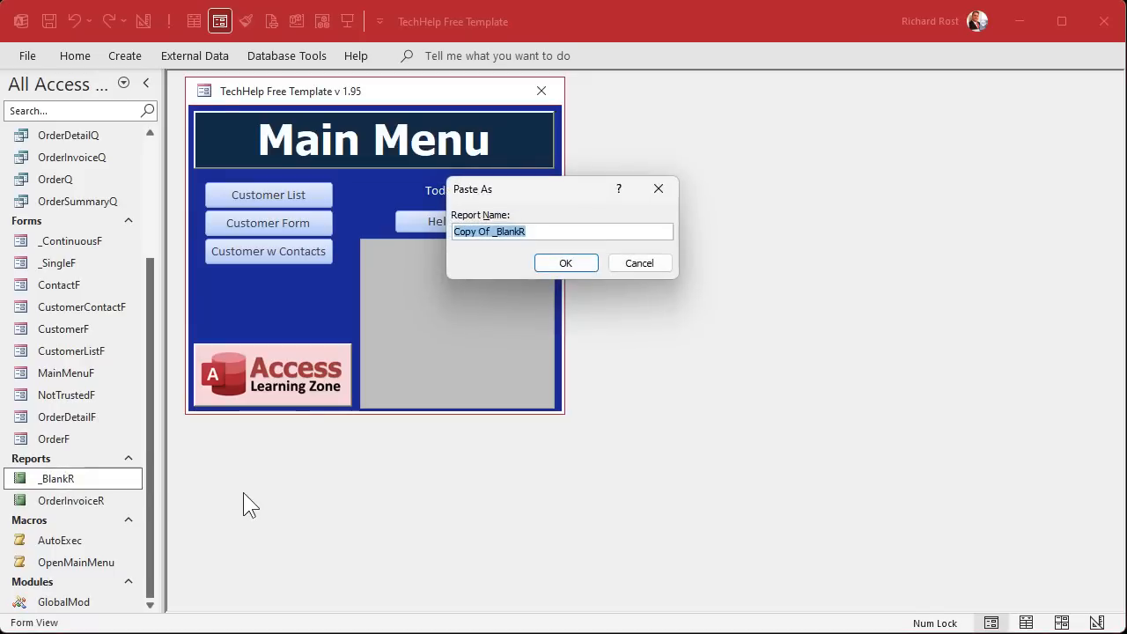
pyautogui.write('CustomerR')
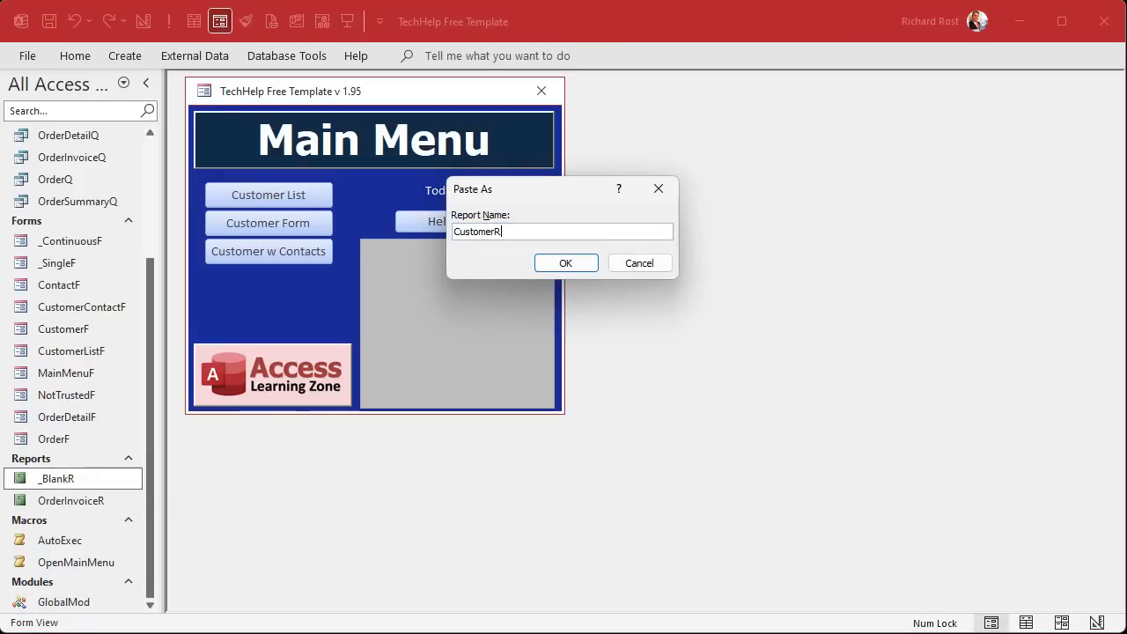
pyautogui.press('Return')
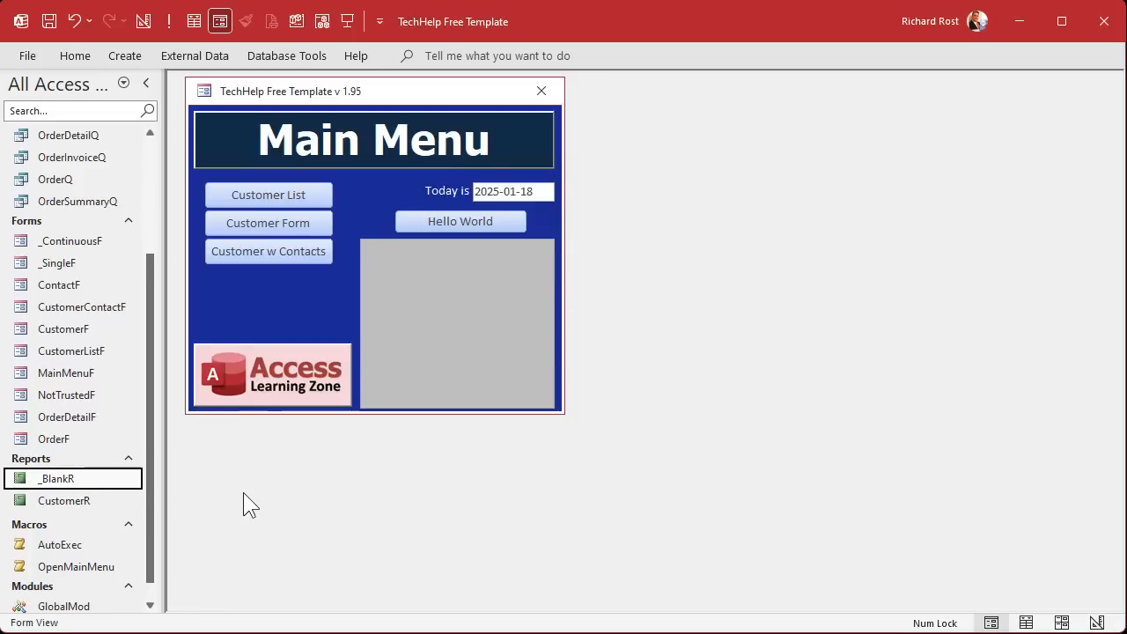
# Step: Open CustomerR in Design View, widen its window and delete the unbound text box with its label from the Detail section
pyautogui.click(82, 508)
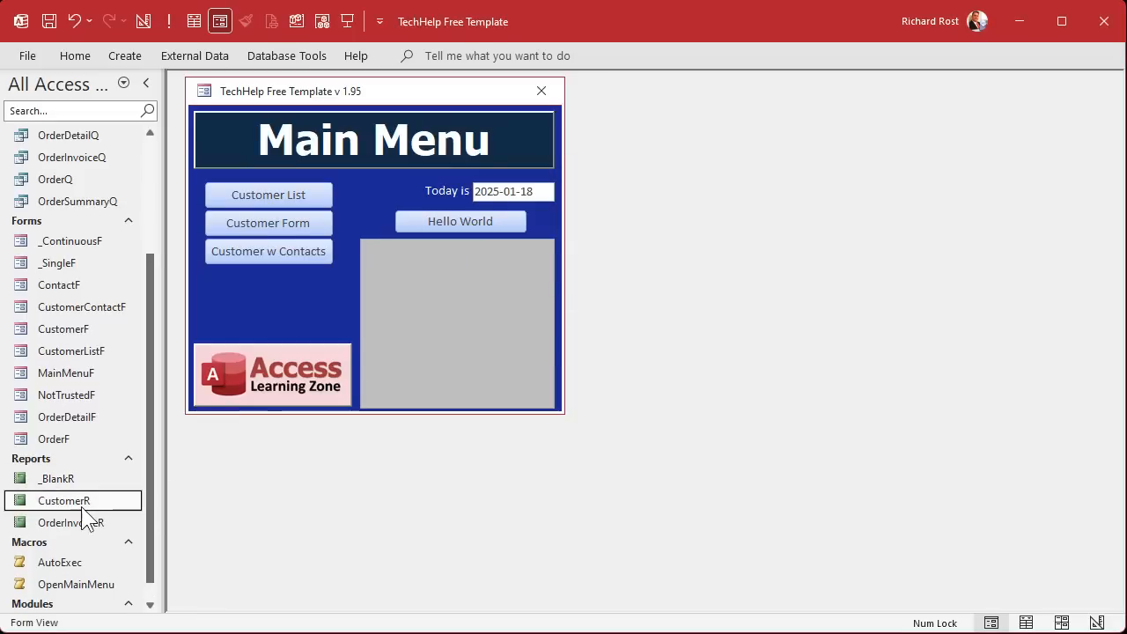
pyautogui.rightClick(61, 505)
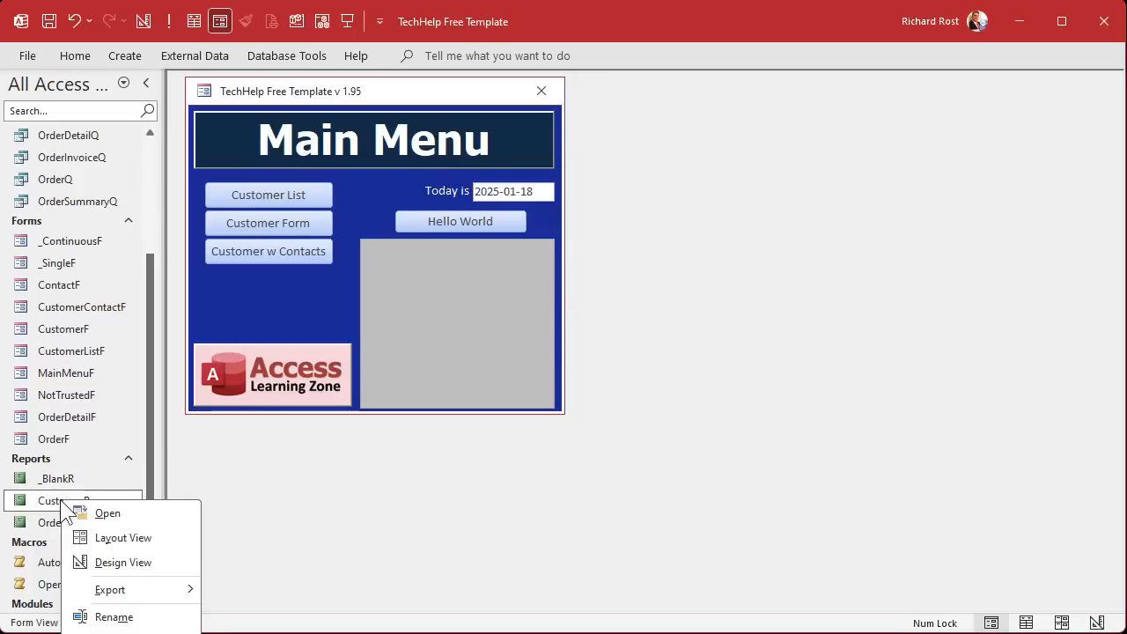
pyautogui.click(121, 561)
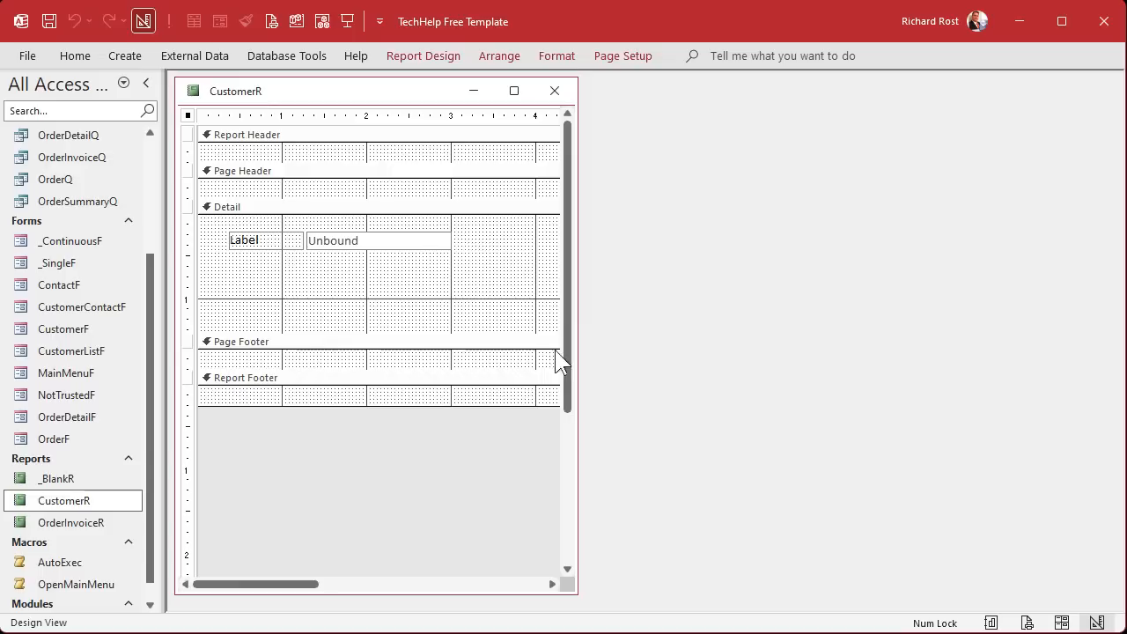
pyautogui.moveTo(578, 327); pyautogui.dragTo(1023, 329)
pyautogui.click(402, 241)
pyautogui.press('Delete')
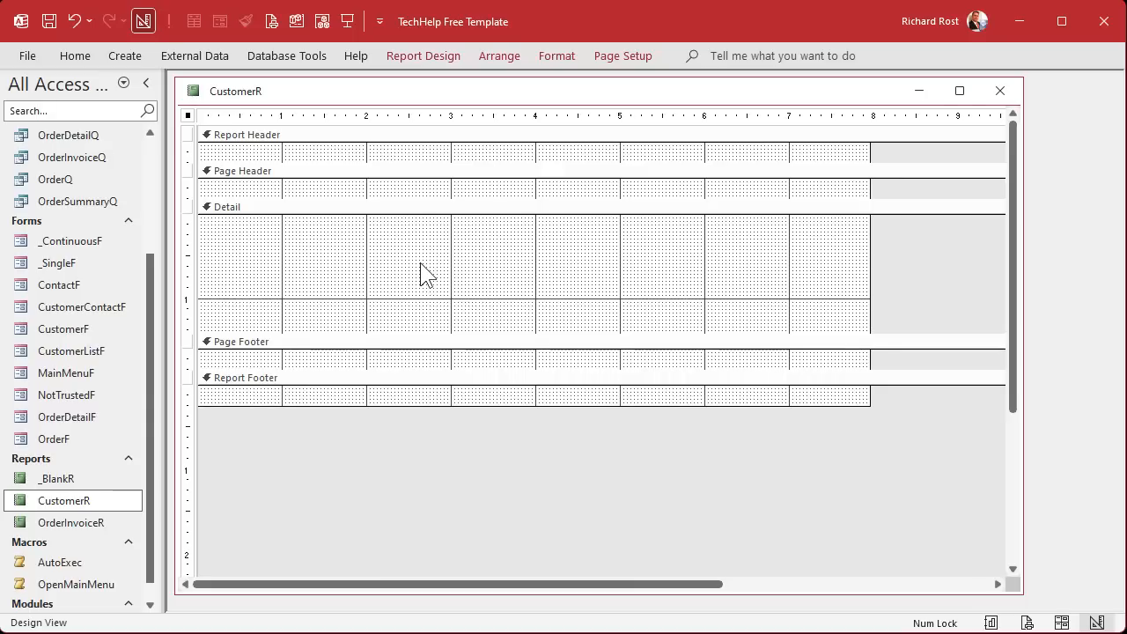
# Step: Copy all fields and labels except the Contacts and Orders buttons from CustomerF's design into the Detail section of CustomerR
pyautogui.rightClick(75, 328)
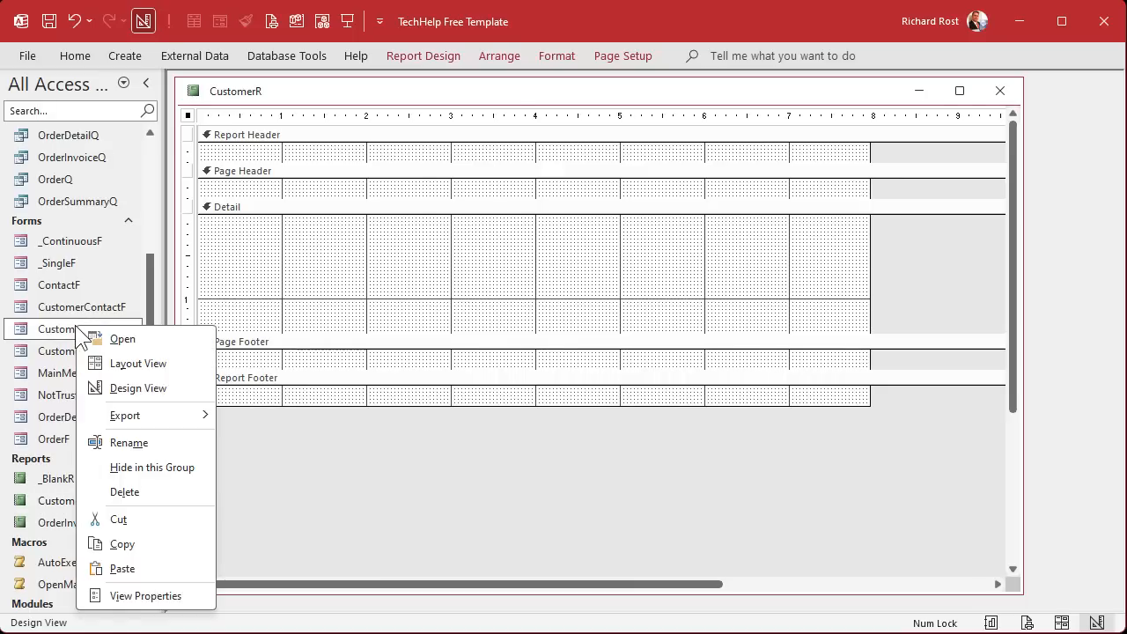
pyautogui.click(132, 387)
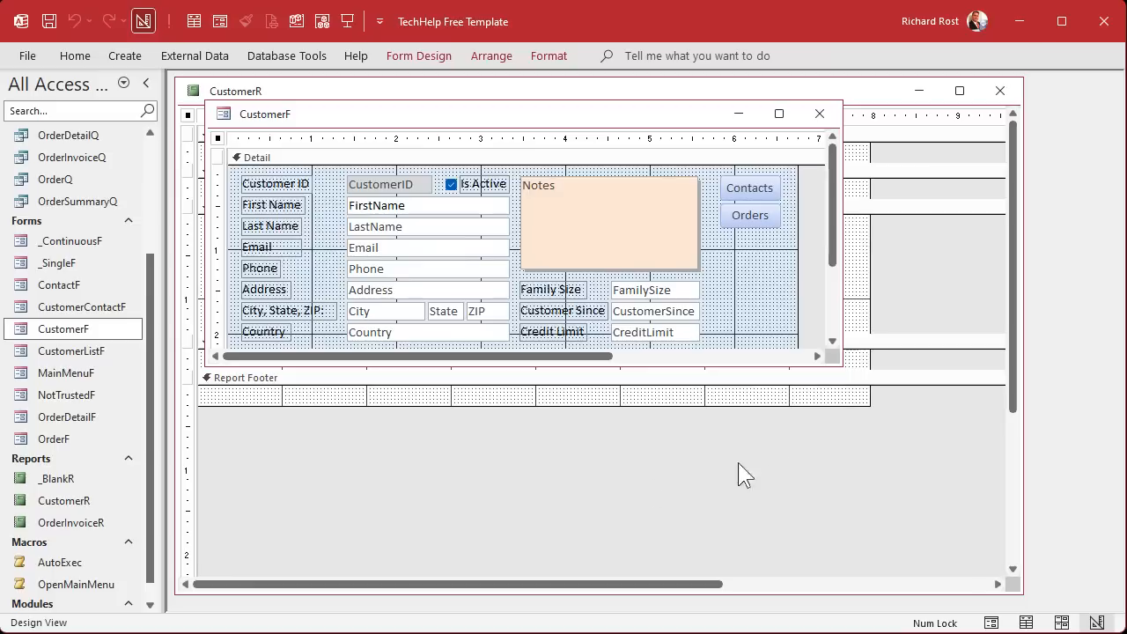
pyautogui.moveTo(838, 371); pyautogui.dragTo(894, 474)
pyautogui.moveTo(671, 380); pyautogui.dragTo(255, 169)
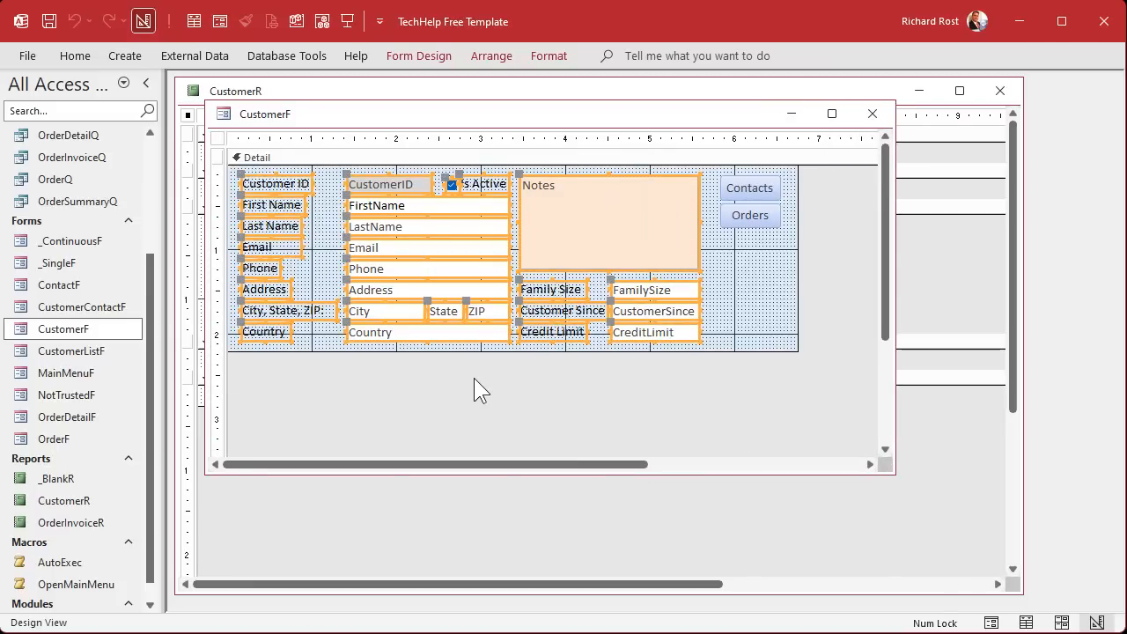
pyautogui.click(573, 95)
pyautogui.click(346, 265)
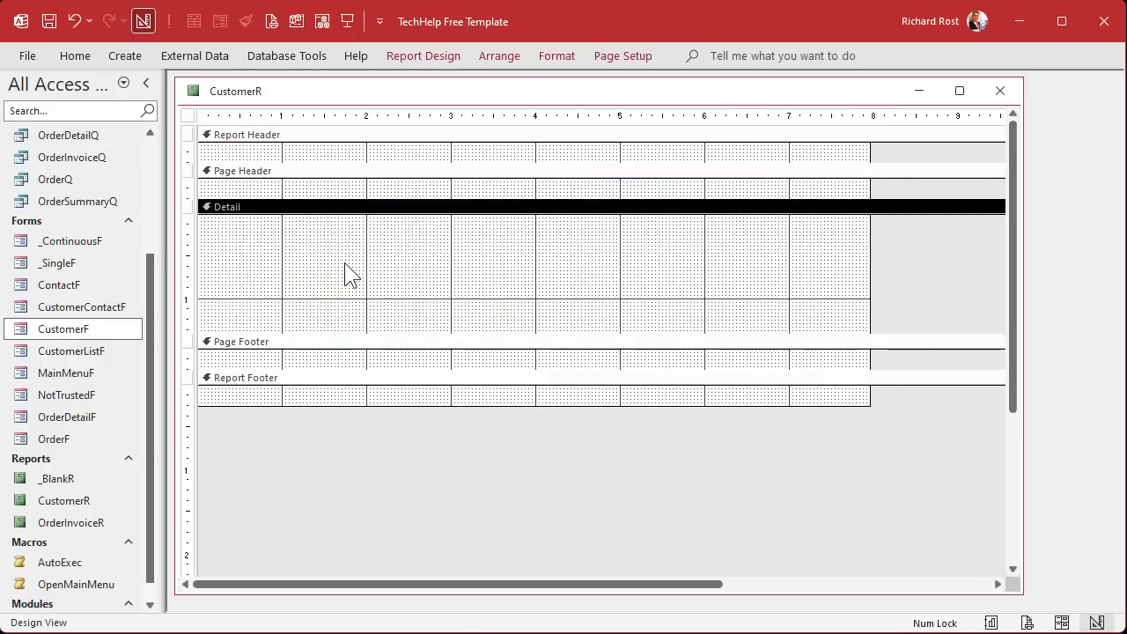
pyautogui.hotkey('ctrl', 'v')
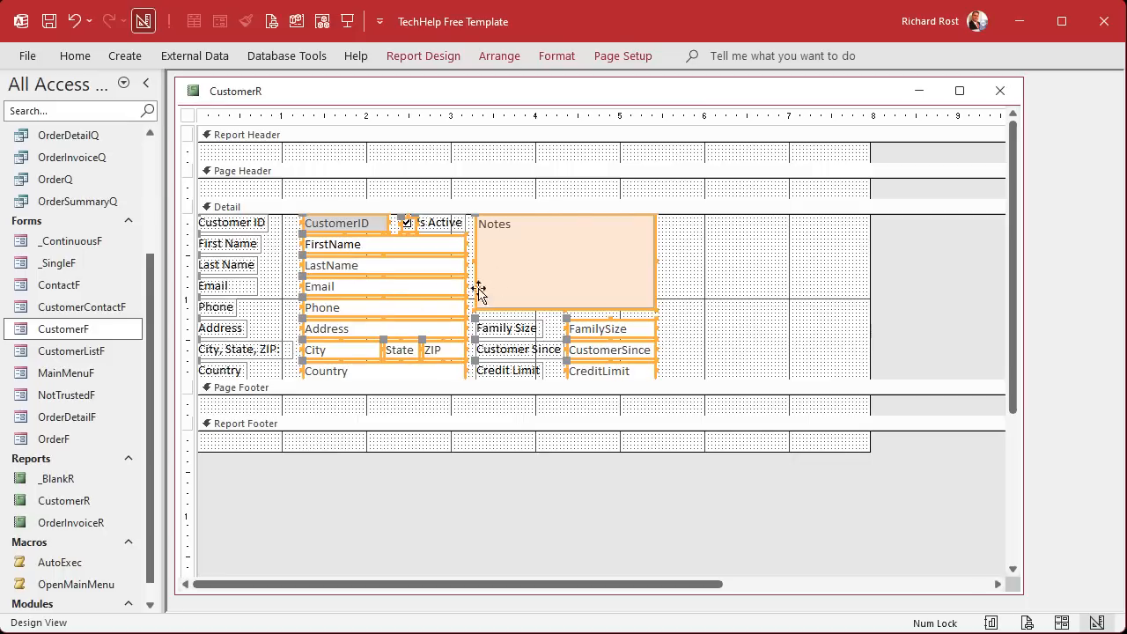
# Step: Move the pasted controls slightly in from the Detail section's upper-left corner, extend the section below them, and close CustomerR and CustomerF
pyautogui.moveTo(523, 241); pyautogui.dragTo(532, 251)
pyautogui.click(742, 297)
pyautogui.moveTo(741, 398); pyautogui.dragTo(741, 408)
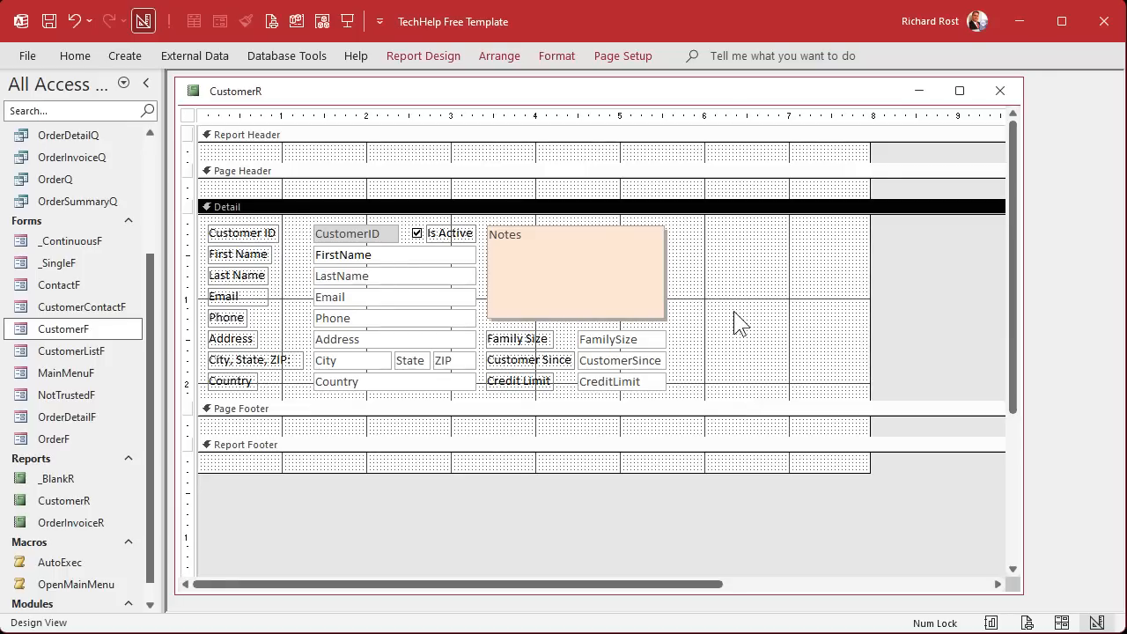
pyautogui.click(999, 91)
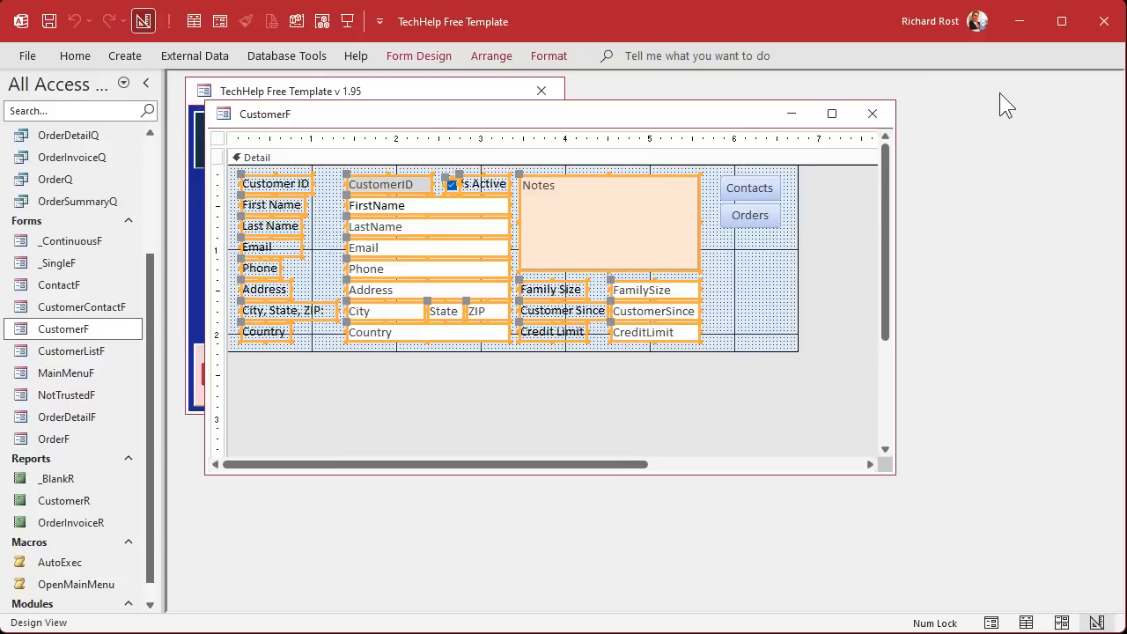
pyautogui.click(871, 112)
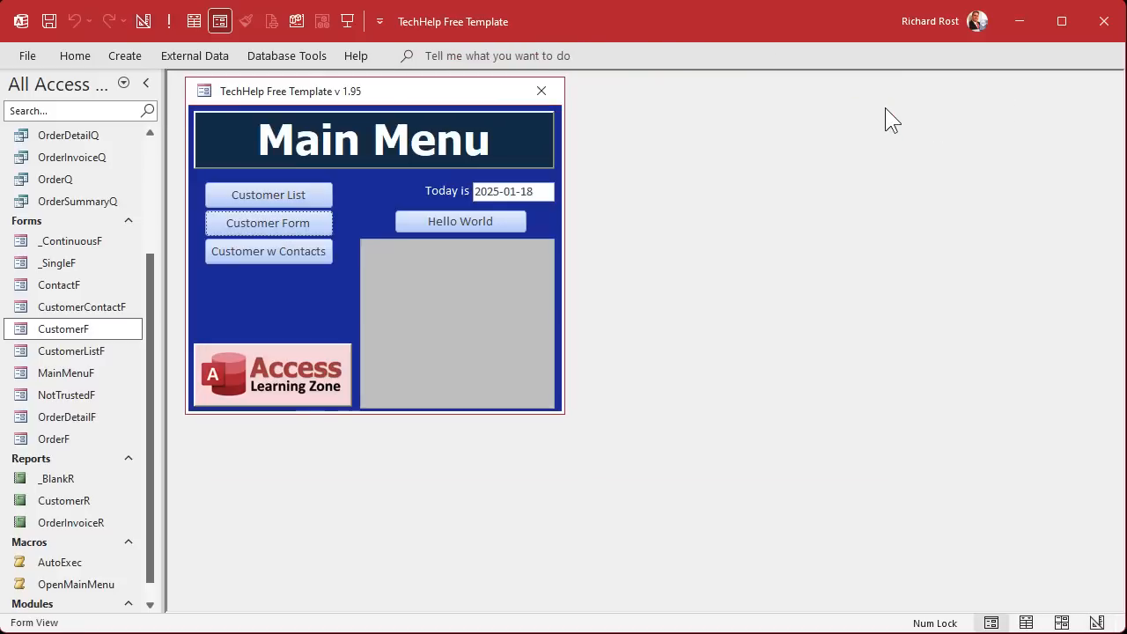
# Step: Show CustomerR in Print Preview and check the field values at a readable size
pyautogui.rightClick(63, 498)
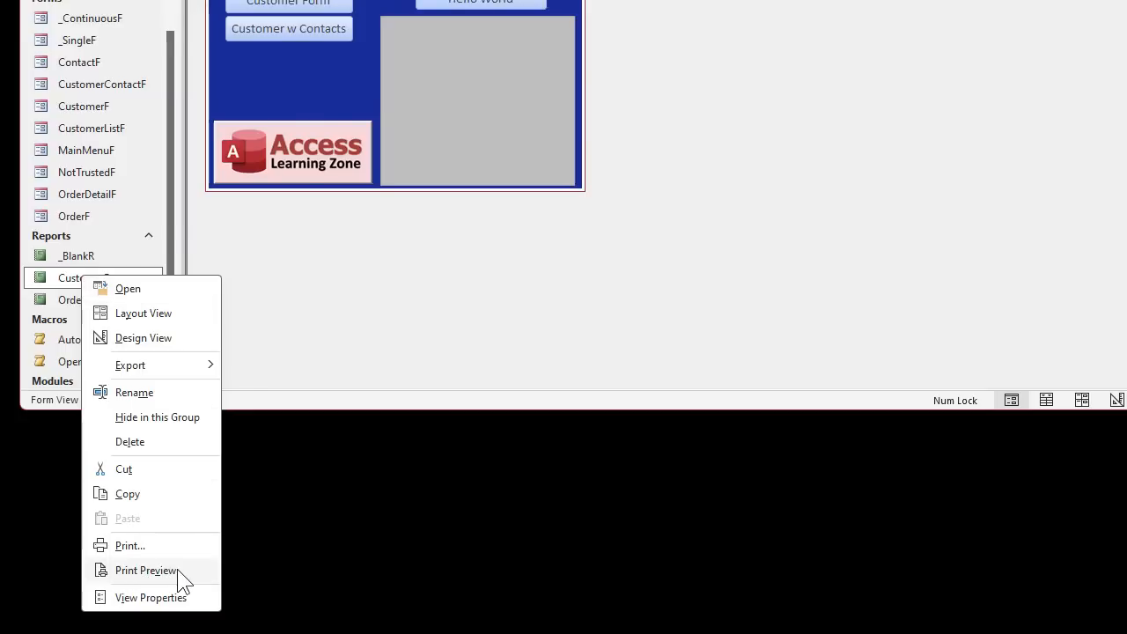
pyautogui.click(177, 568)
pyautogui.click(405, 446)
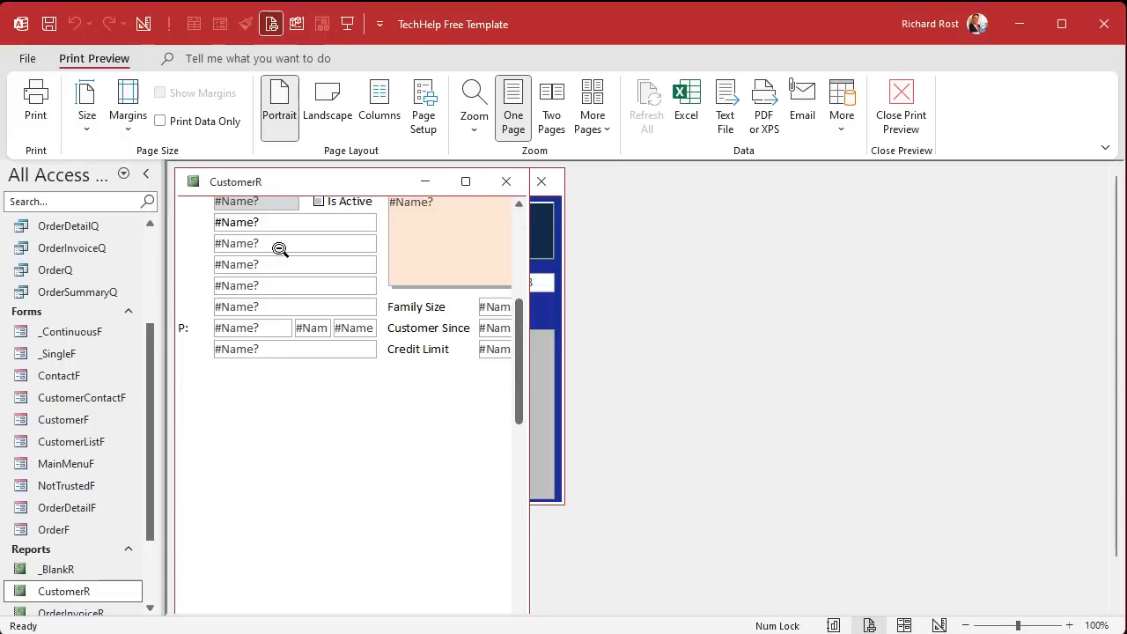
pyautogui.click(271, 250)
pyautogui.click(264, 237)
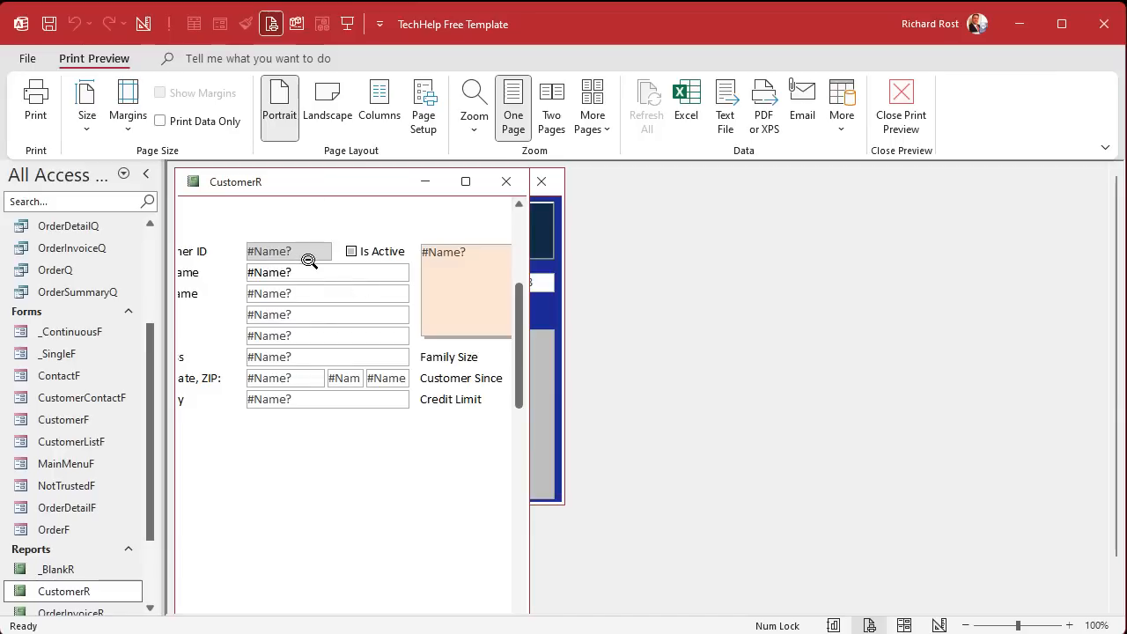
# Step: Set the Record Source of the CustomerR report to CustomerT in Design View and close the report
pyautogui.rightClick(310, 183)
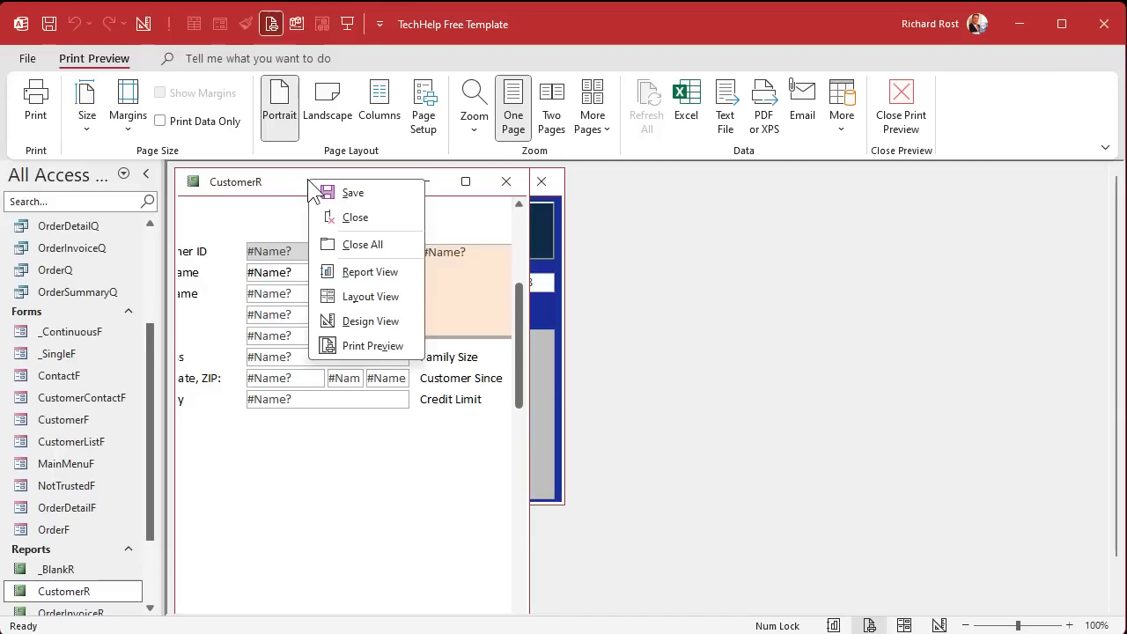
pyautogui.click(391, 320)
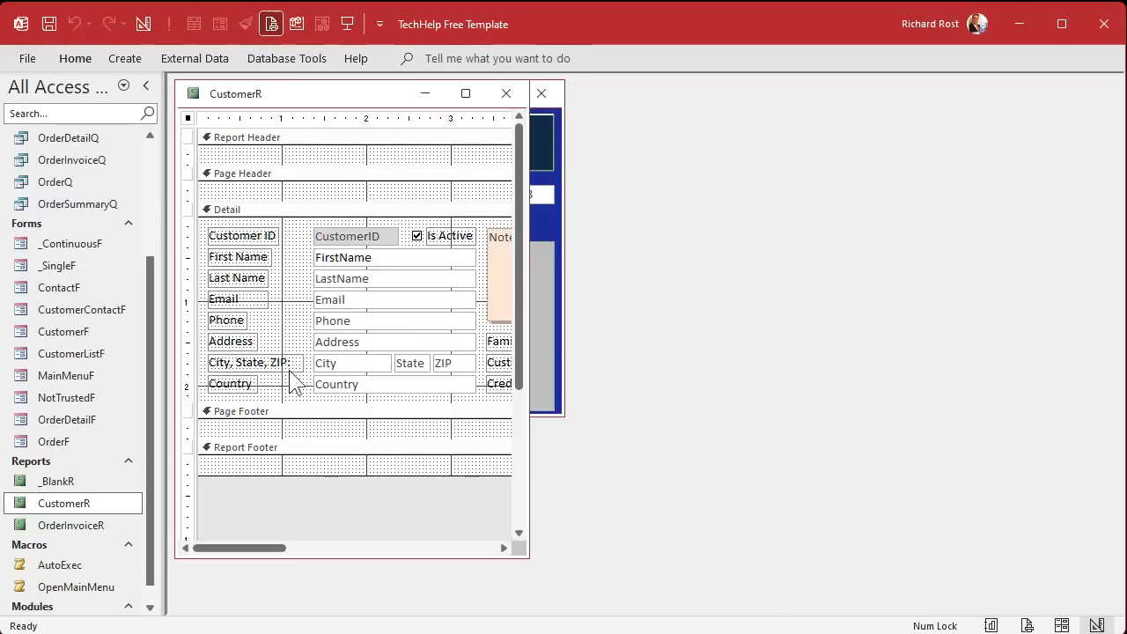
pyautogui.click(352, 278)
pyautogui.click(344, 299)
pyautogui.click(344, 320)
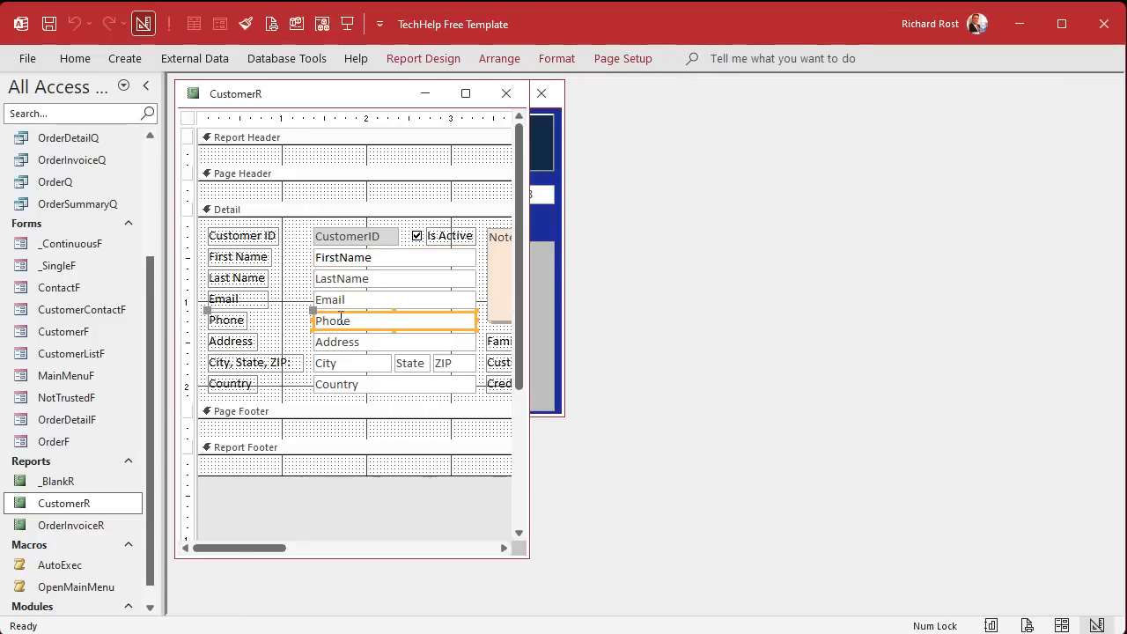
pyautogui.doubleClick(187, 118)
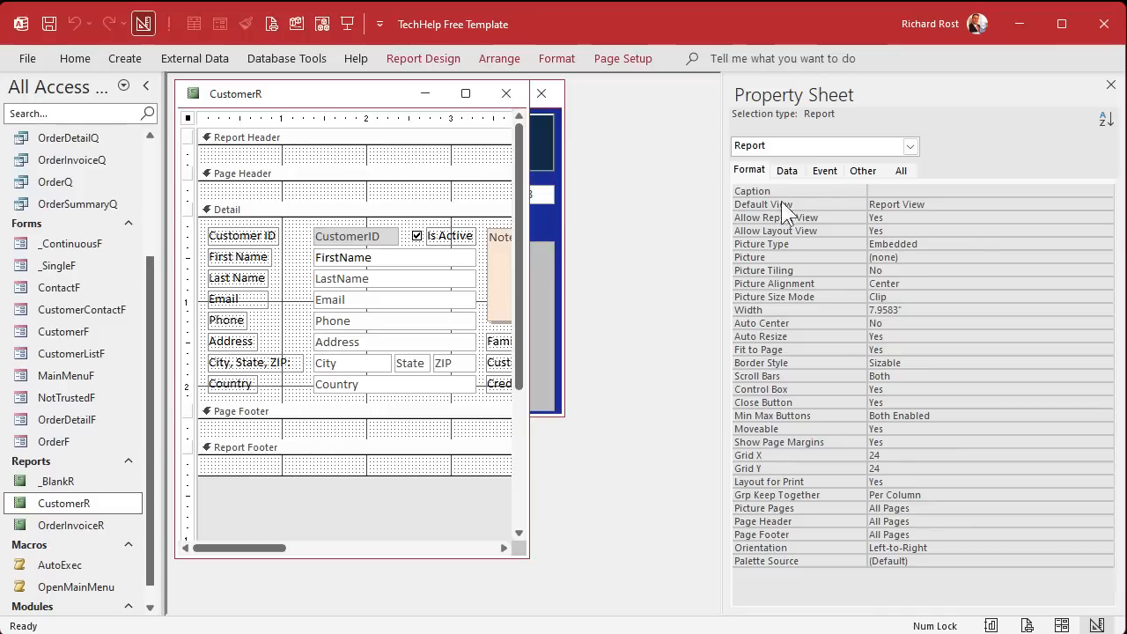
pyautogui.click(786, 171)
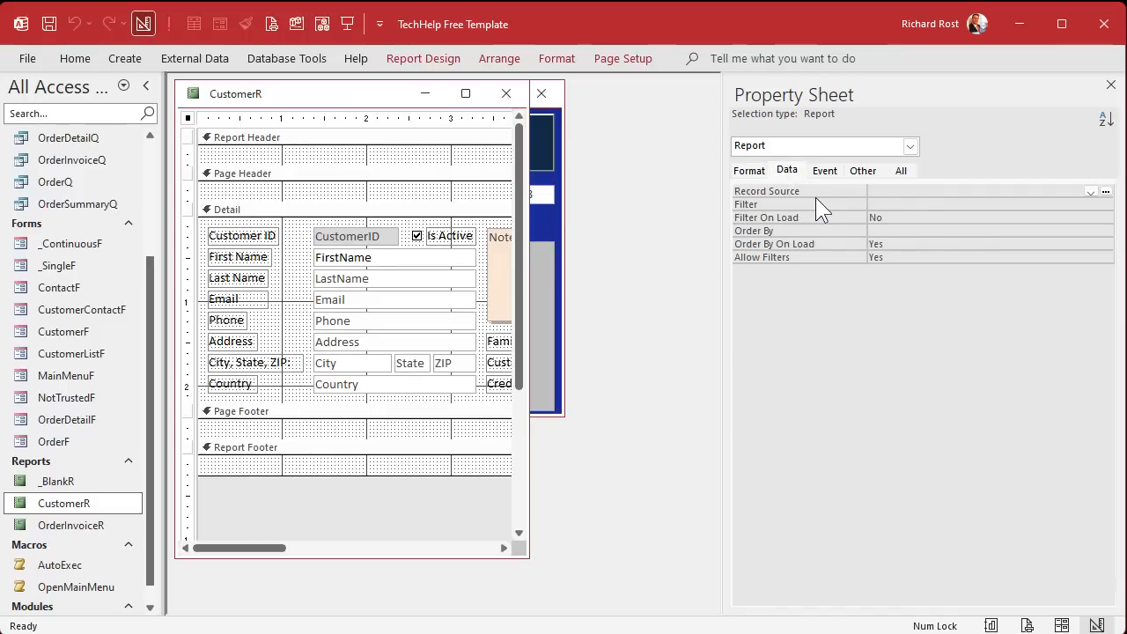
pyautogui.click(1090, 191)
pyautogui.click(1013, 242)
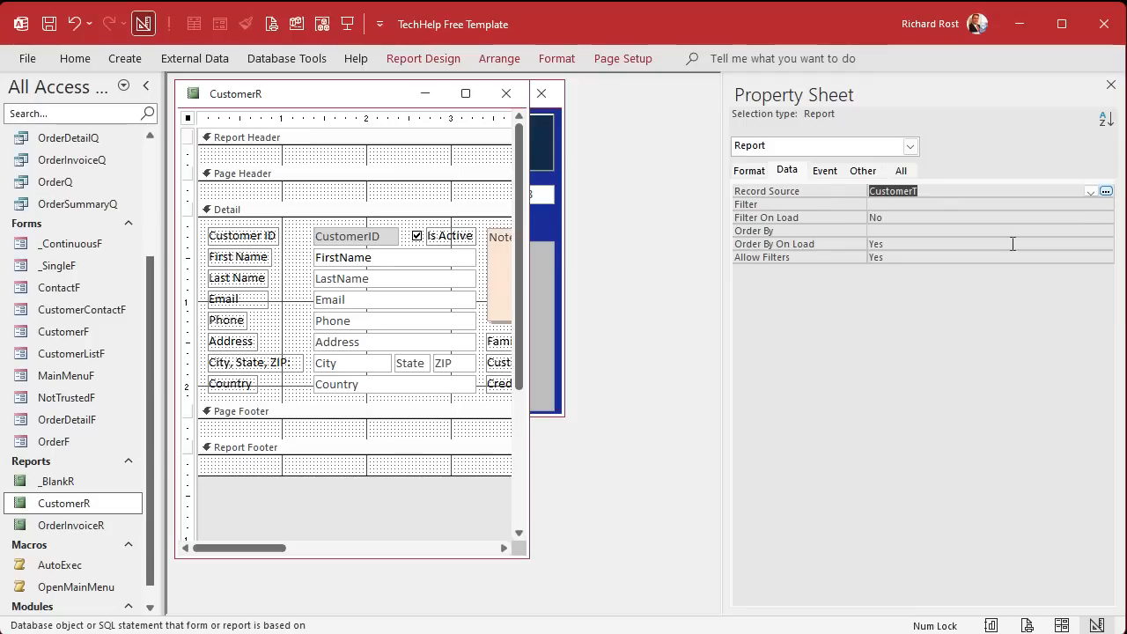
pyautogui.click(1109, 84)
pyautogui.click(506, 94)
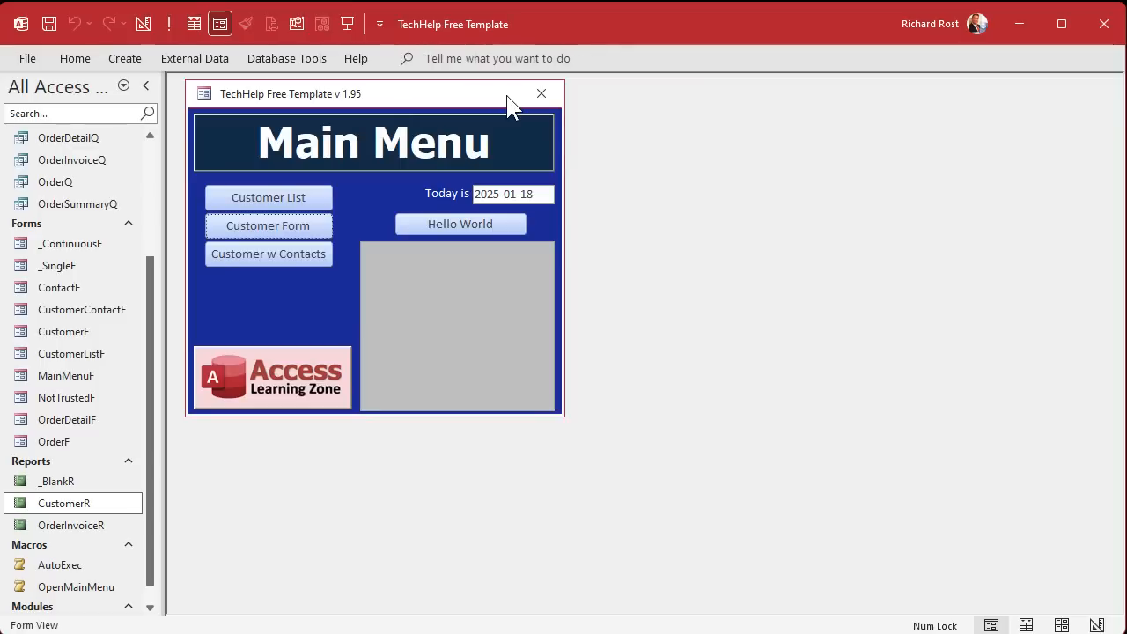
# Step: Preview CustomerR in a wider window and inspect the customer records both close up and as a whole page
pyautogui.rightClick(55, 504)
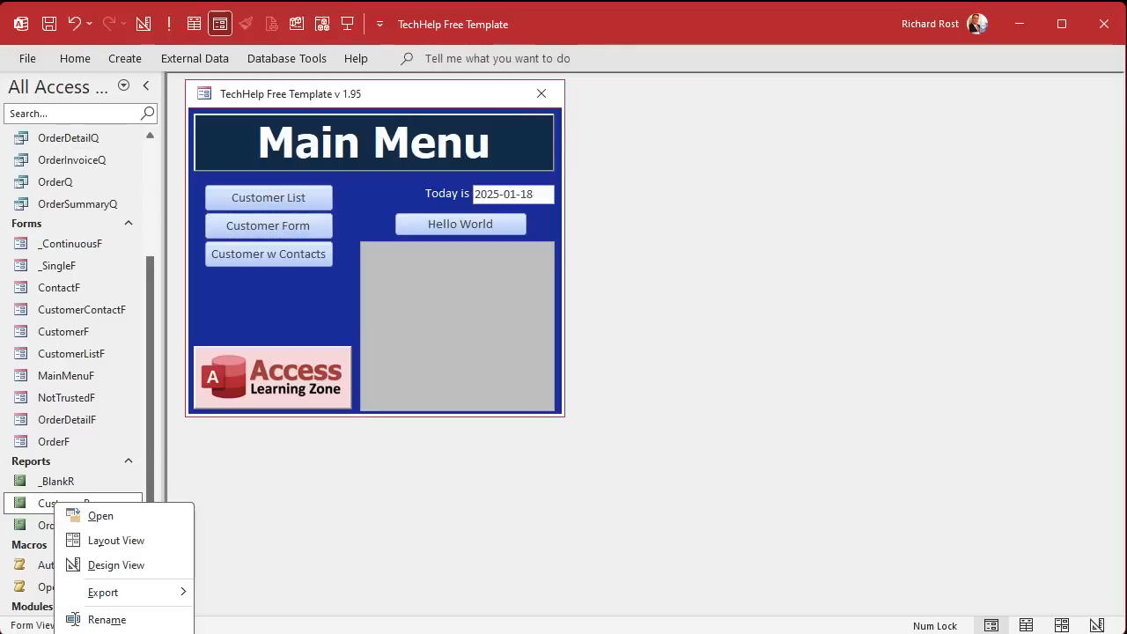
pyautogui.click(100, 516)
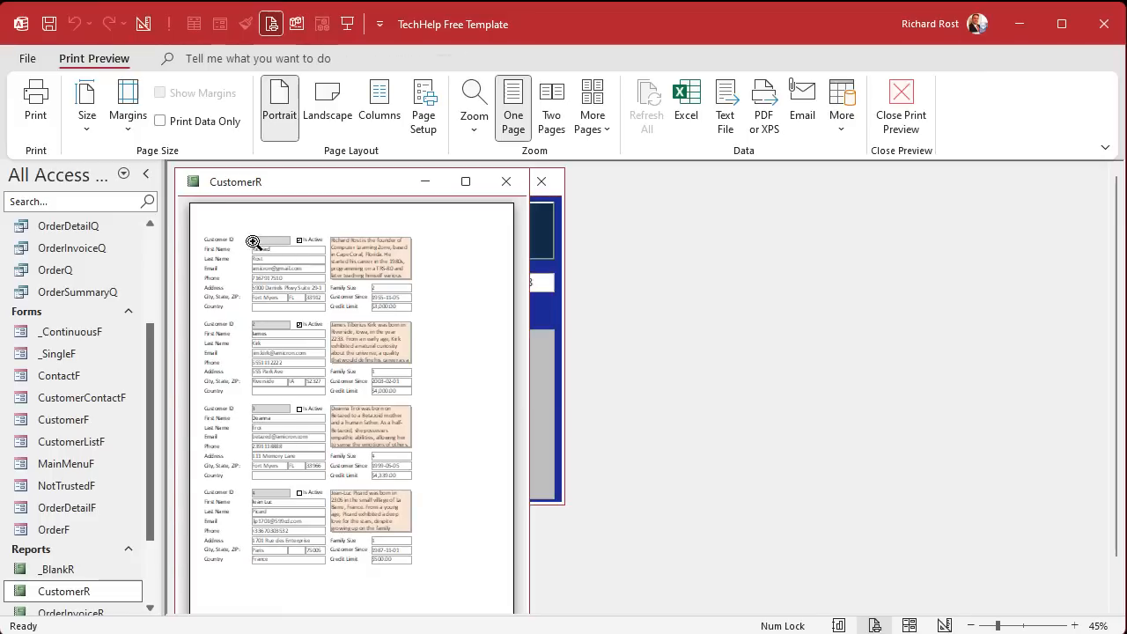
pyautogui.click(257, 243)
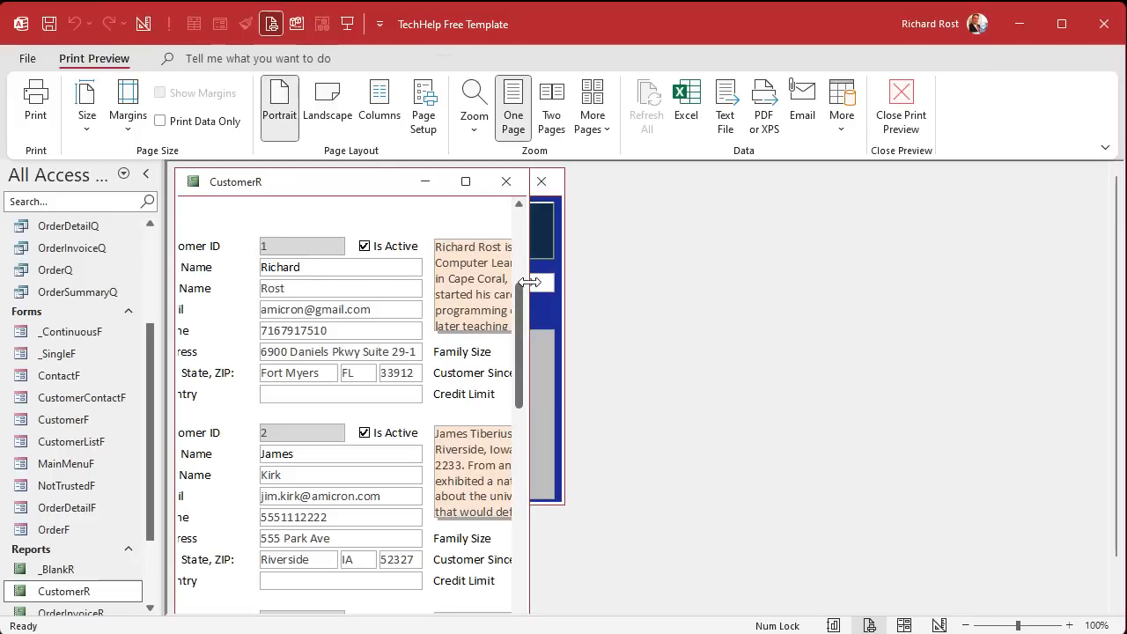
pyautogui.moveTo(529, 282); pyautogui.dragTo(905, 282)
pyautogui.click(514, 276)
pyautogui.click(504, 238)
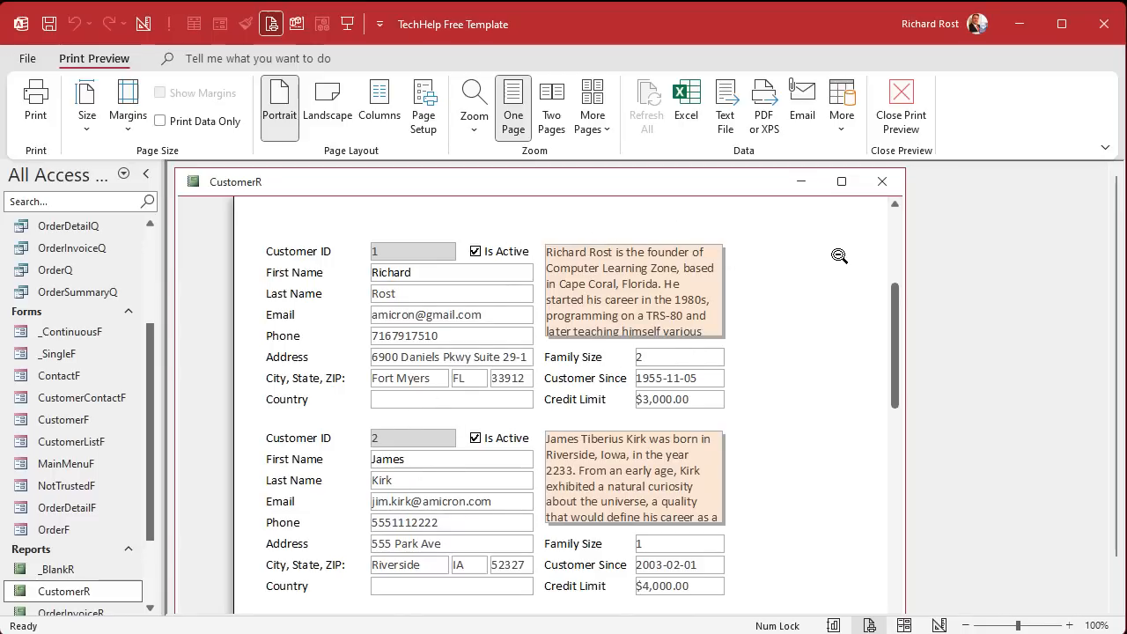
pyautogui.click(704, 298)
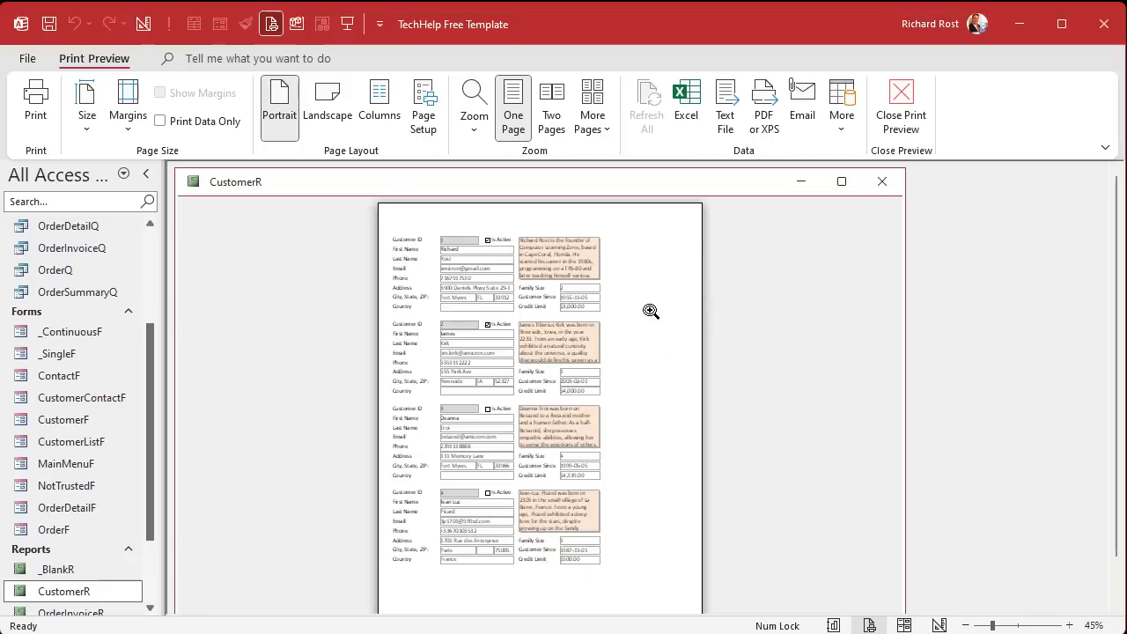
# Step: In Design View, lengthen CustomerR's Detail section to about 3.2 inches and move Family Size, Customer Since and Credit Limit beneath Country
pyautogui.rightClick(568, 183)
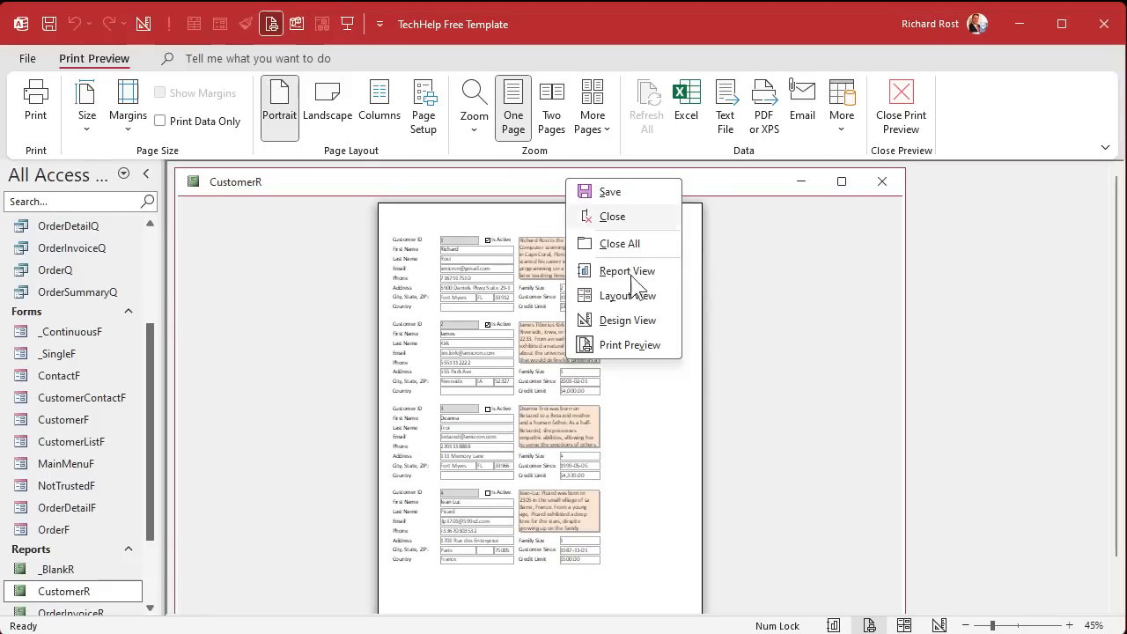
pyautogui.click(631, 321)
pyautogui.moveTo(490, 400); pyautogui.dragTo(471, 485)
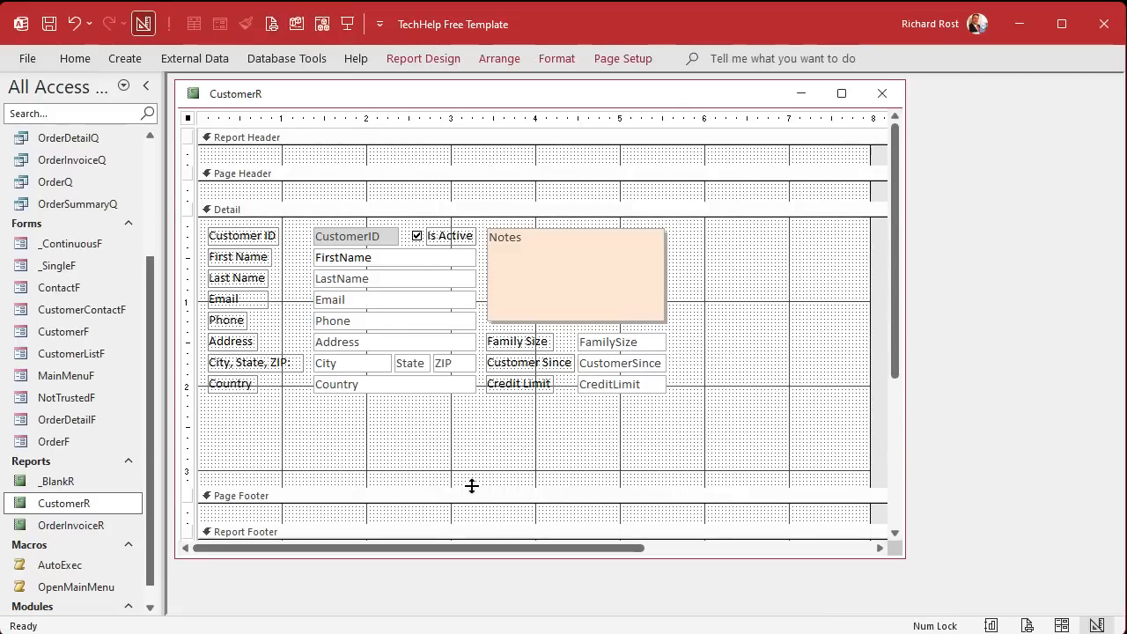
pyautogui.moveTo(498, 416); pyautogui.dragTo(338, 405)
pyautogui.click(266, 476)
pyautogui.moveTo(266, 476); pyautogui.dragTo(208, 402)
pyautogui.click(442, 428)
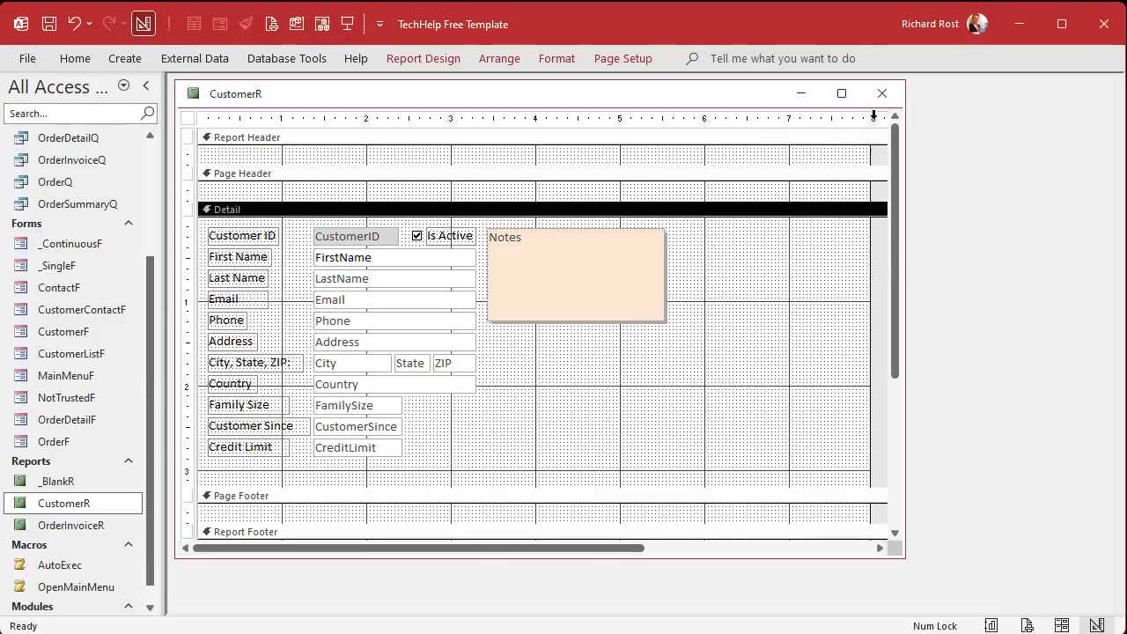
pyautogui.click(623, 58)
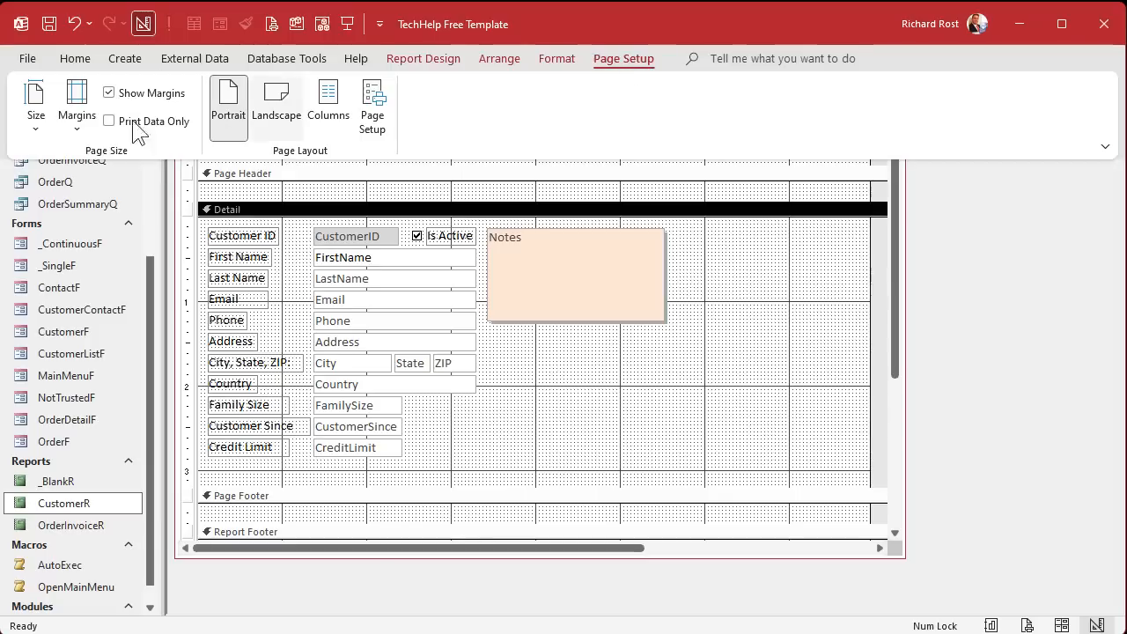
pyautogui.click(87, 124)
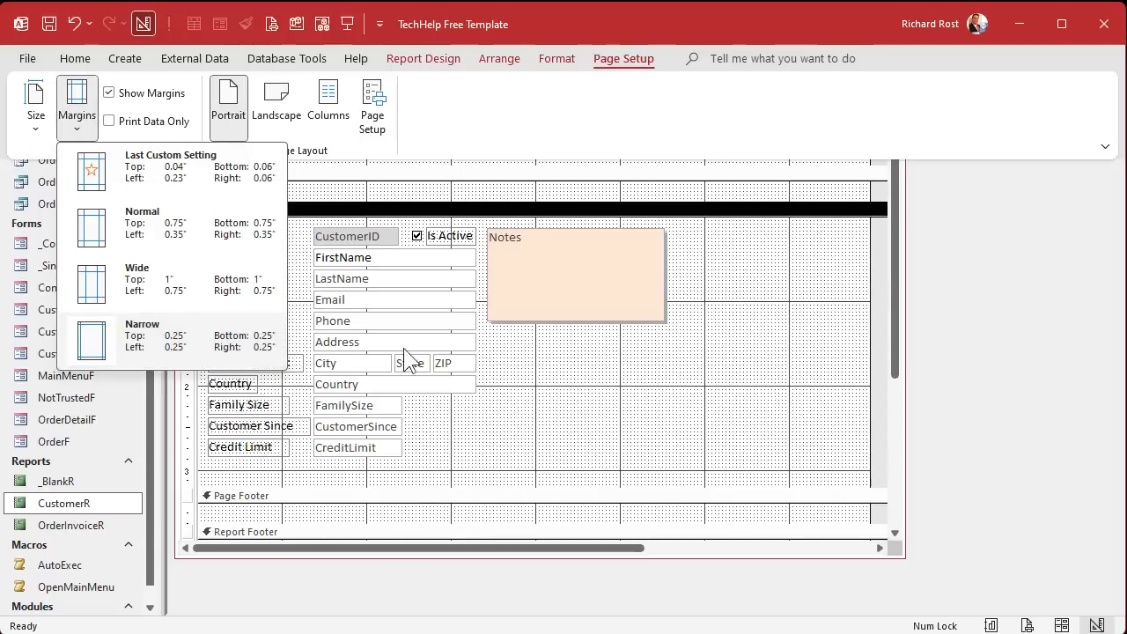
pyautogui.click(596, 360)
pyautogui.click(834, 321)
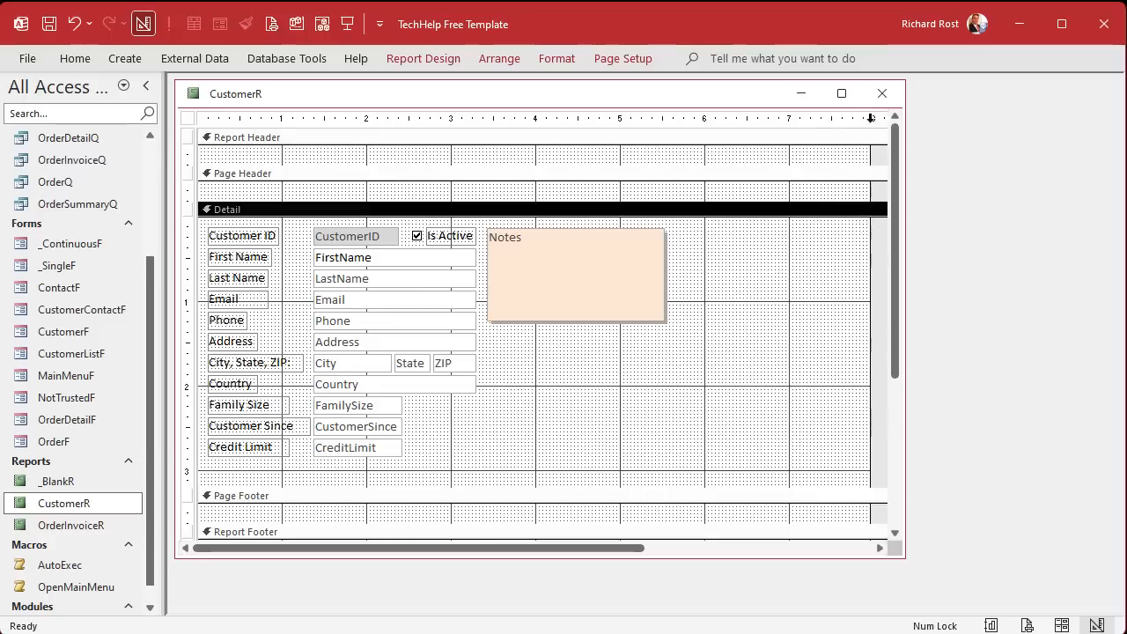
# Step: Enlarge the Notes box to about 4.5 inches wide and 2.7 inches tall, ending level with the Credit Limit field
pyautogui.click(622, 268)
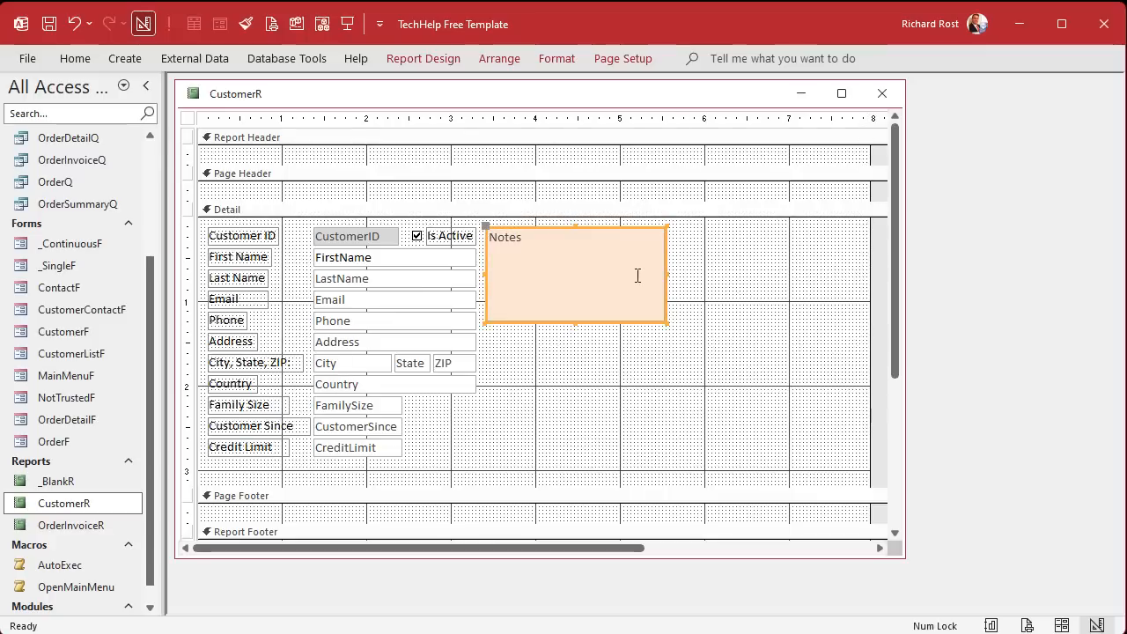
pyautogui.moveTo(666, 272); pyautogui.dragTo(861, 272)
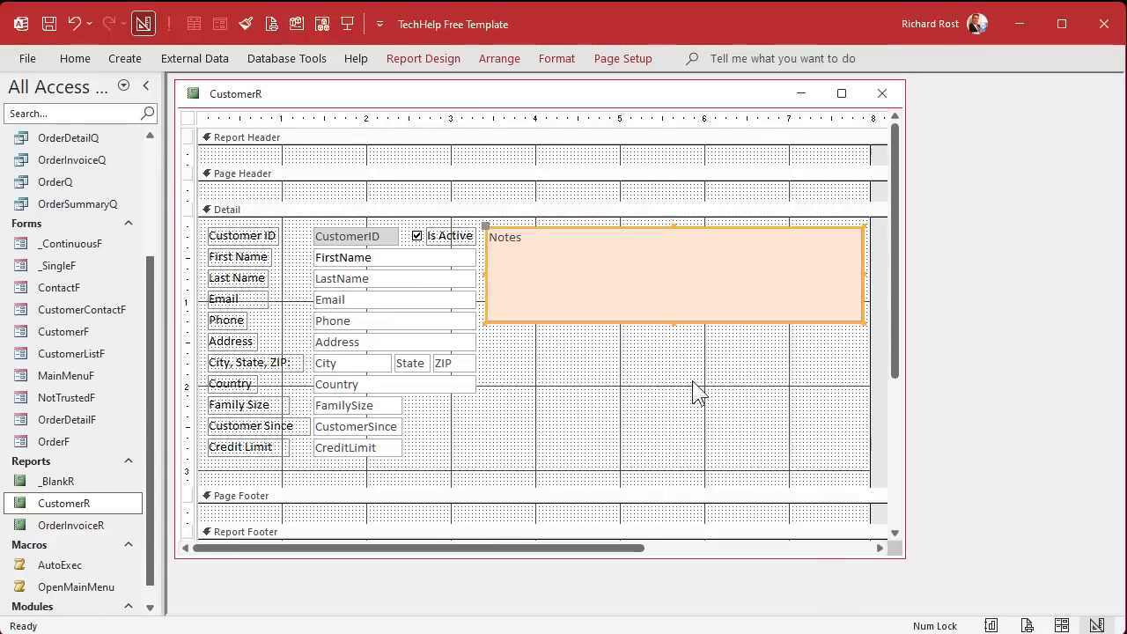
pyautogui.moveTo(674, 323); pyautogui.dragTo(669, 456)
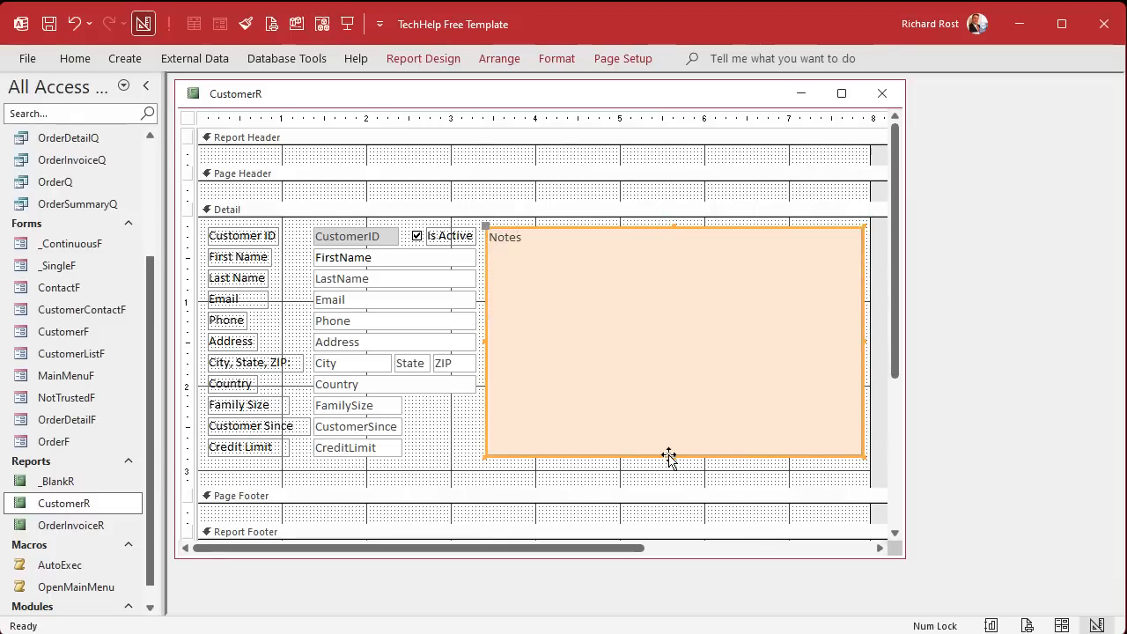
pyautogui.click(616, 476)
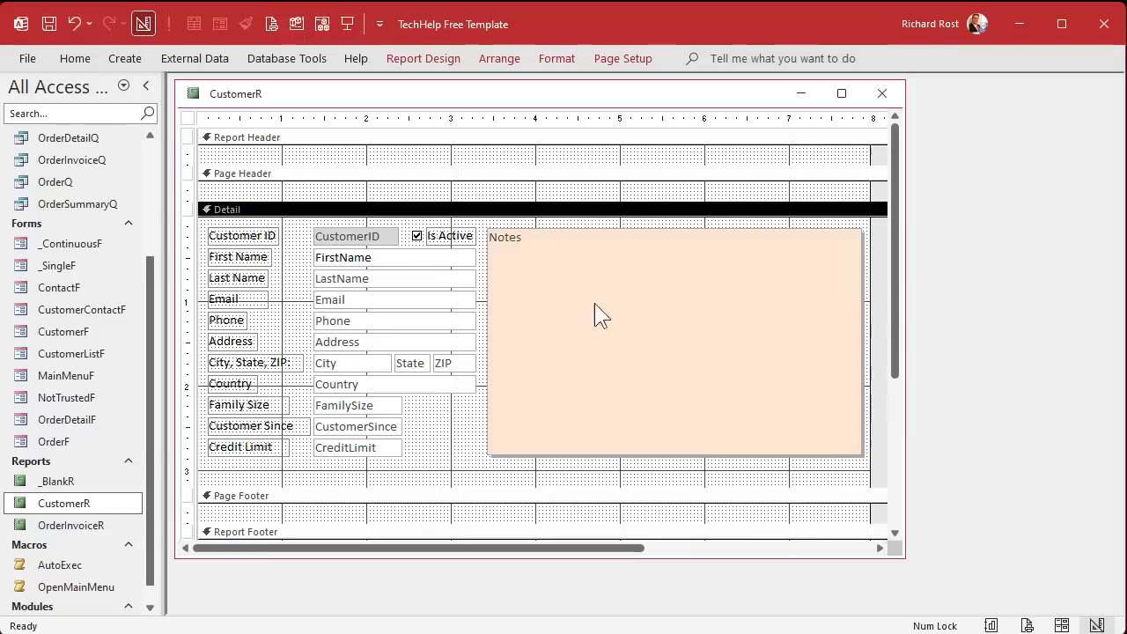
# Step: Set the background color of the Notes box to Transparent
pyautogui.click(549, 282)
pyautogui.click(557, 58)
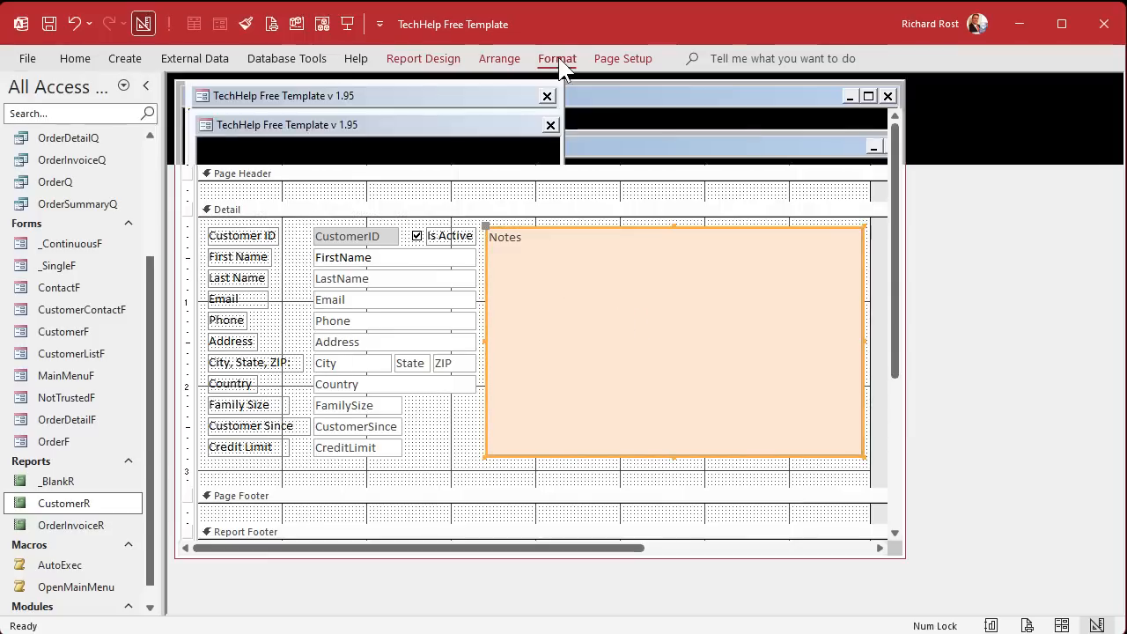
pyautogui.click(270, 120)
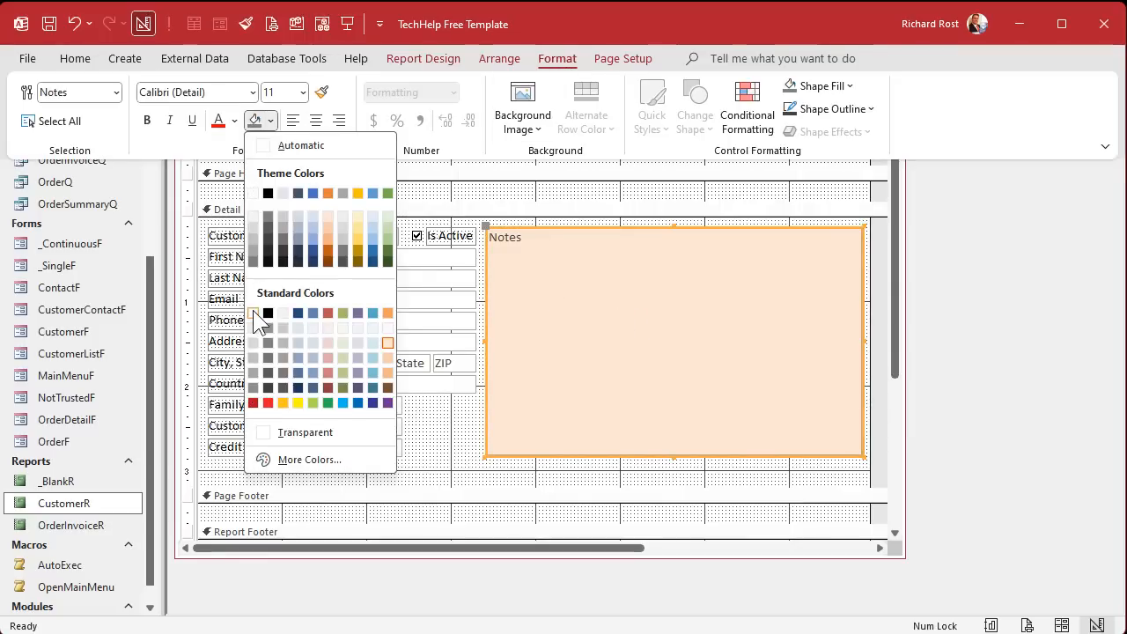
pyautogui.click(284, 432)
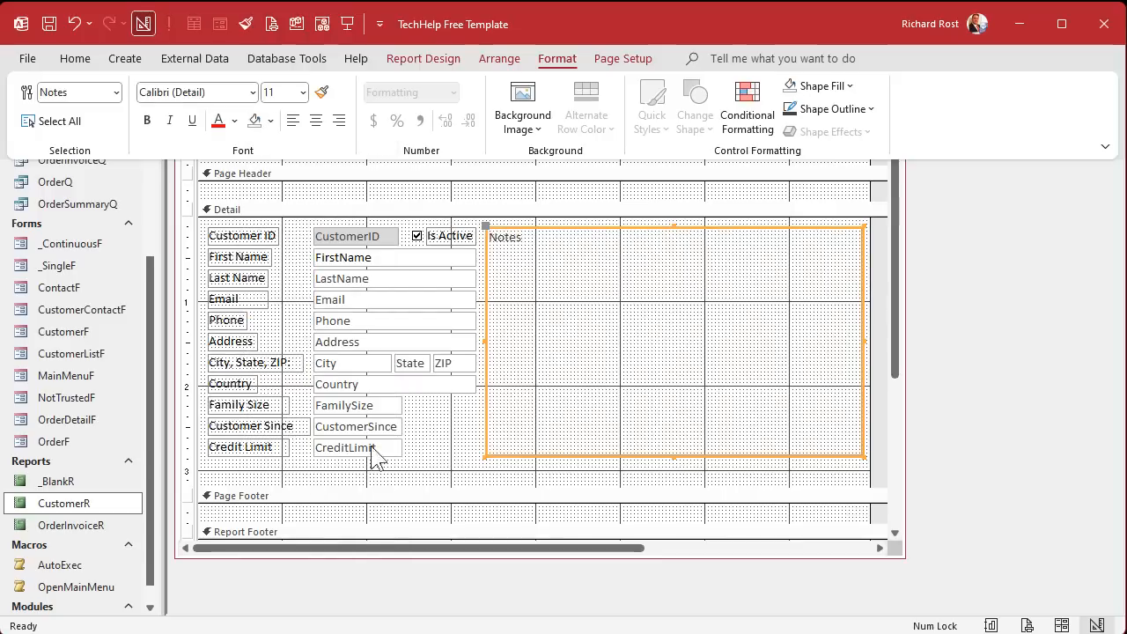
pyautogui.click(430, 427)
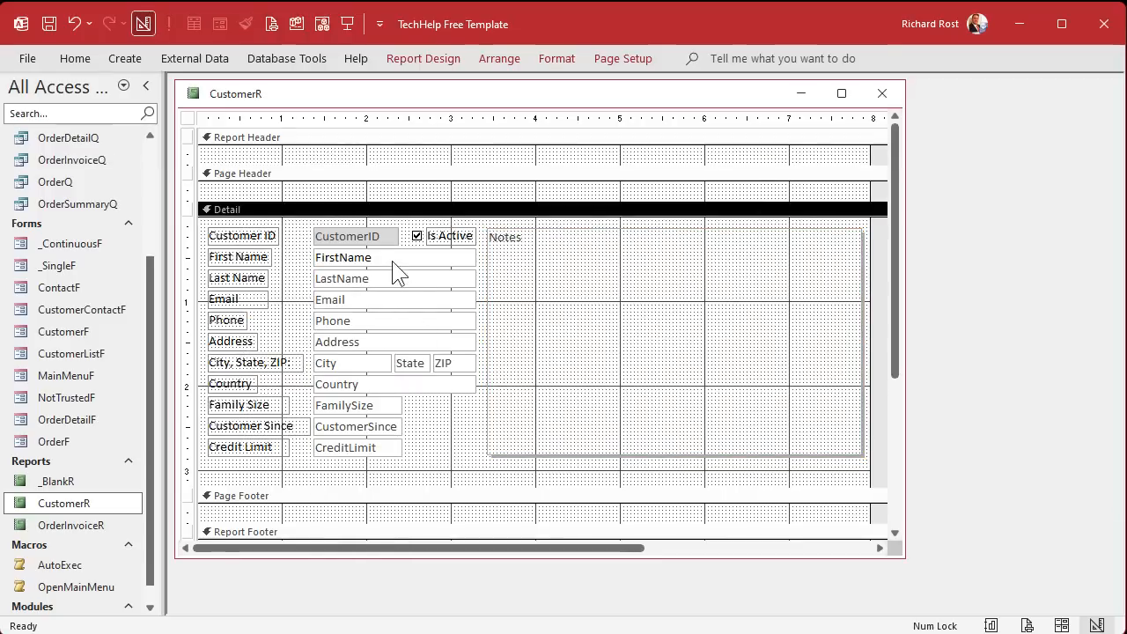
# Step: Set the background color of all customer field boxes from FirstName through CreditLimit to Transparent
pyautogui.moveTo(461, 456); pyautogui.dragTo(342, 255)
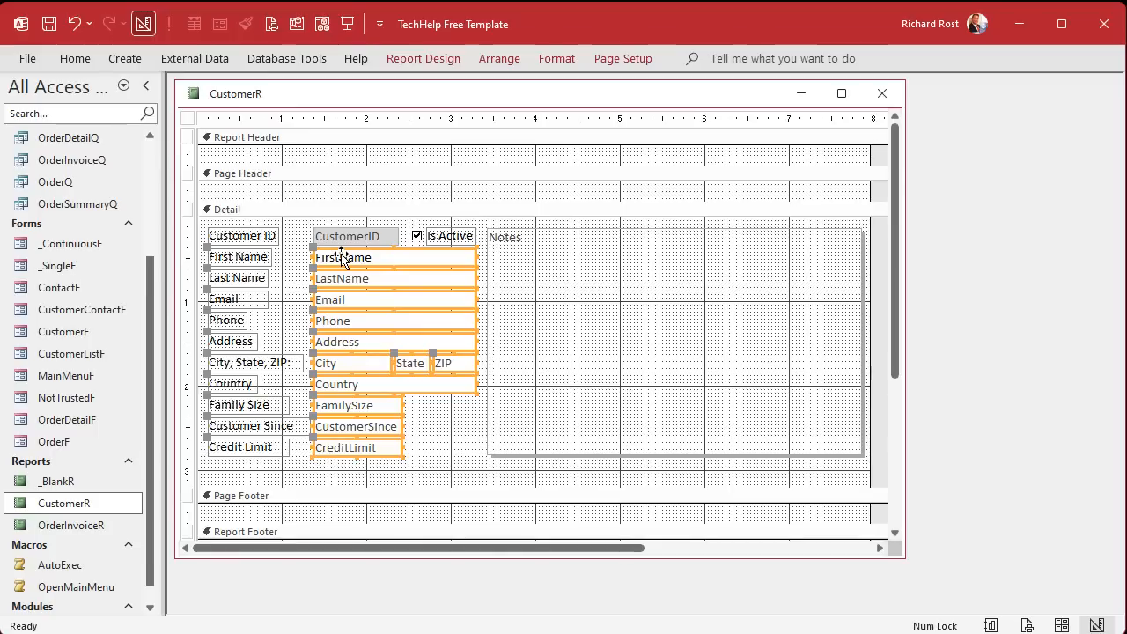
pyautogui.click(627, 58)
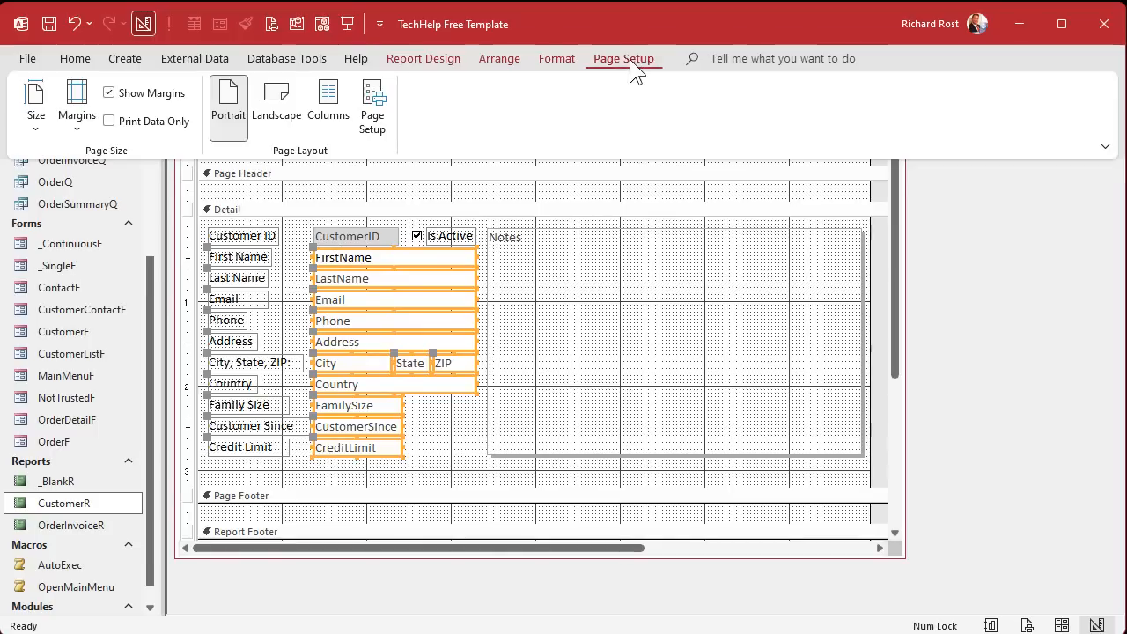
pyautogui.click(558, 56)
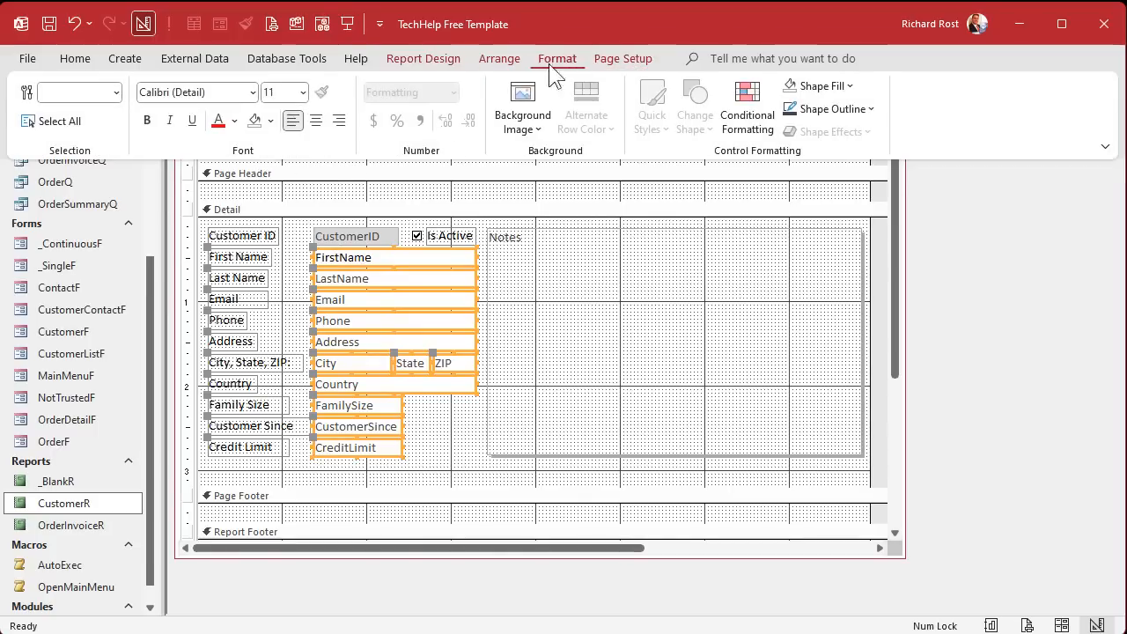
pyautogui.click(271, 121)
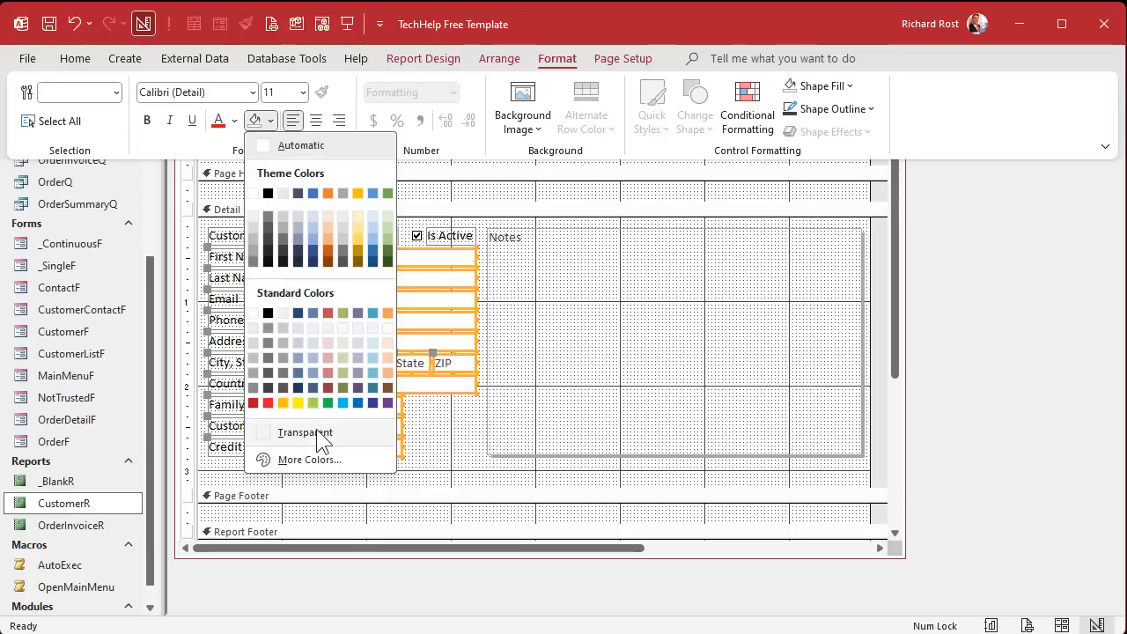
pyautogui.click(294, 433)
pyautogui.click(442, 433)
pyautogui.click(459, 449)
pyautogui.click(358, 239)
pyautogui.click(455, 420)
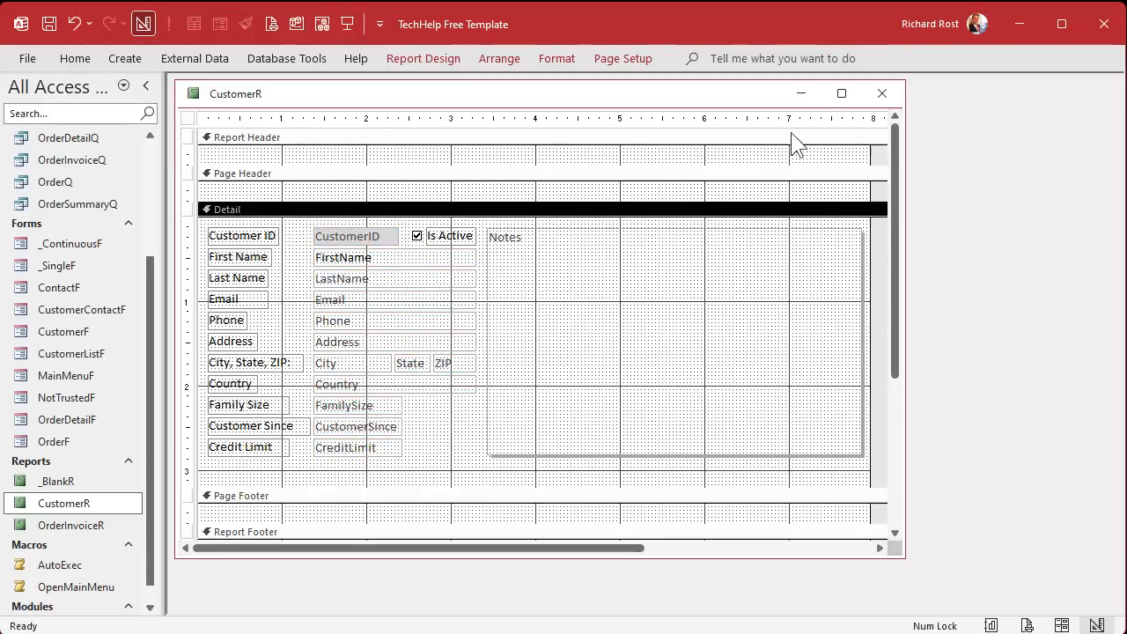
# Step: Close CustomerR and open it in Print Preview, widening the window to examine the Notes text close up and as a whole page
pyautogui.click(881, 94)
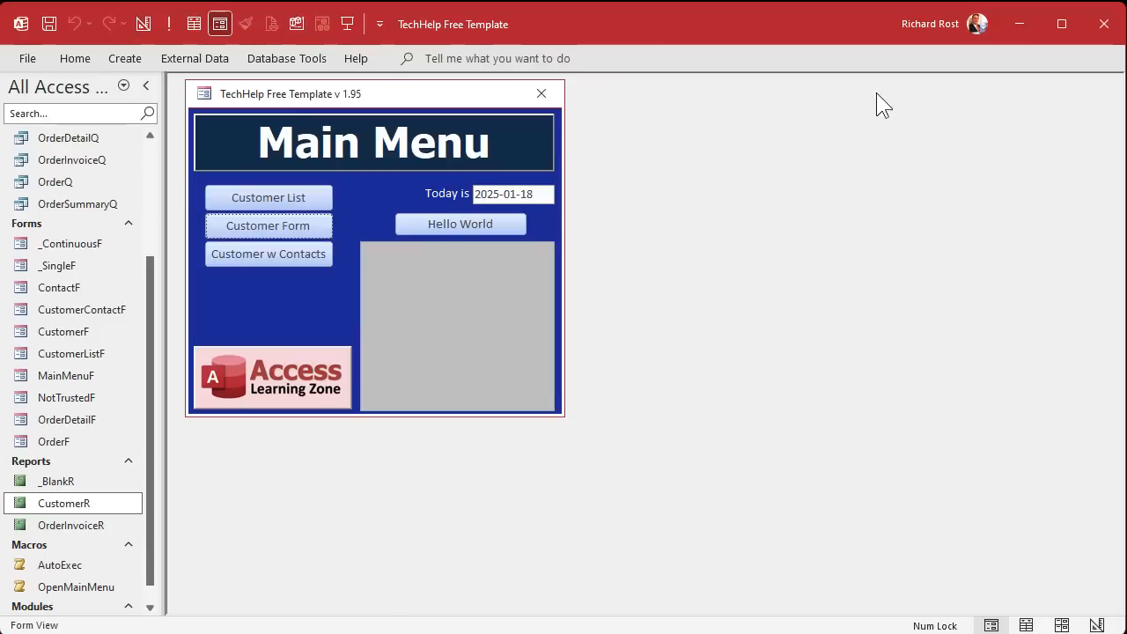
pyautogui.rightClick(47, 503)
pyautogui.click(114, 633)
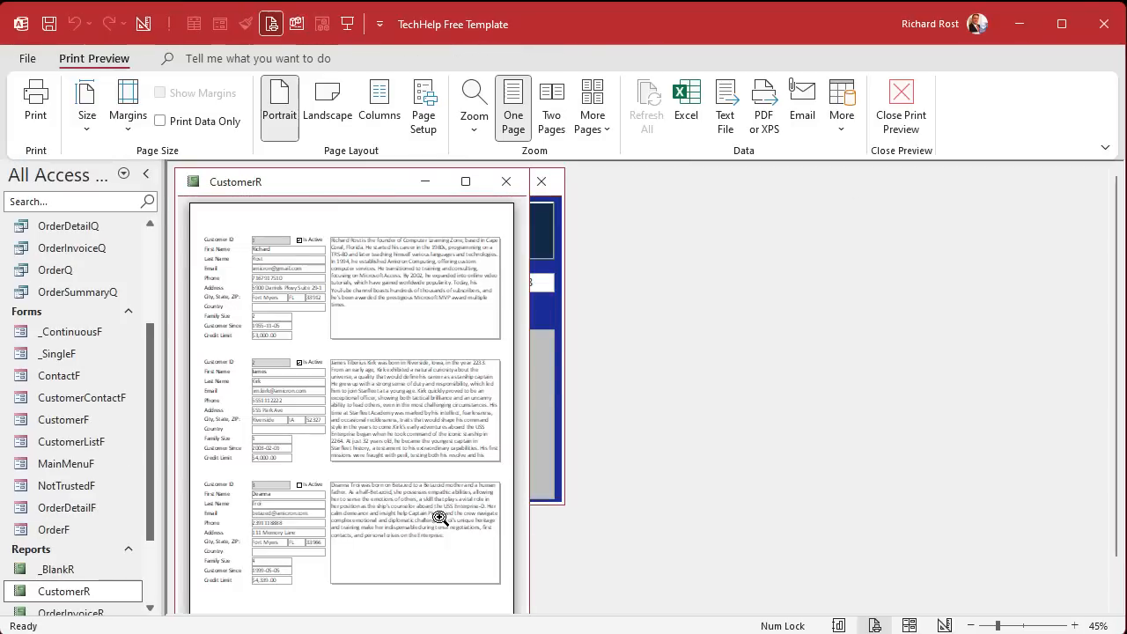
pyautogui.moveTo(361, 187); pyautogui.dragTo(383, 187)
pyautogui.click(390, 235)
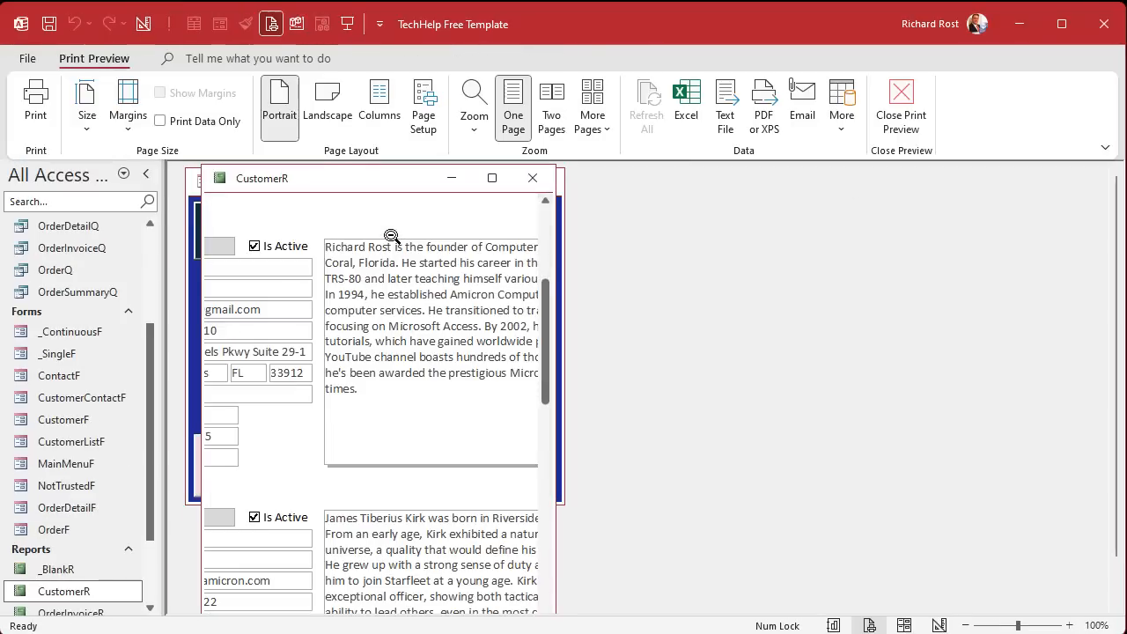
pyautogui.click(391, 236)
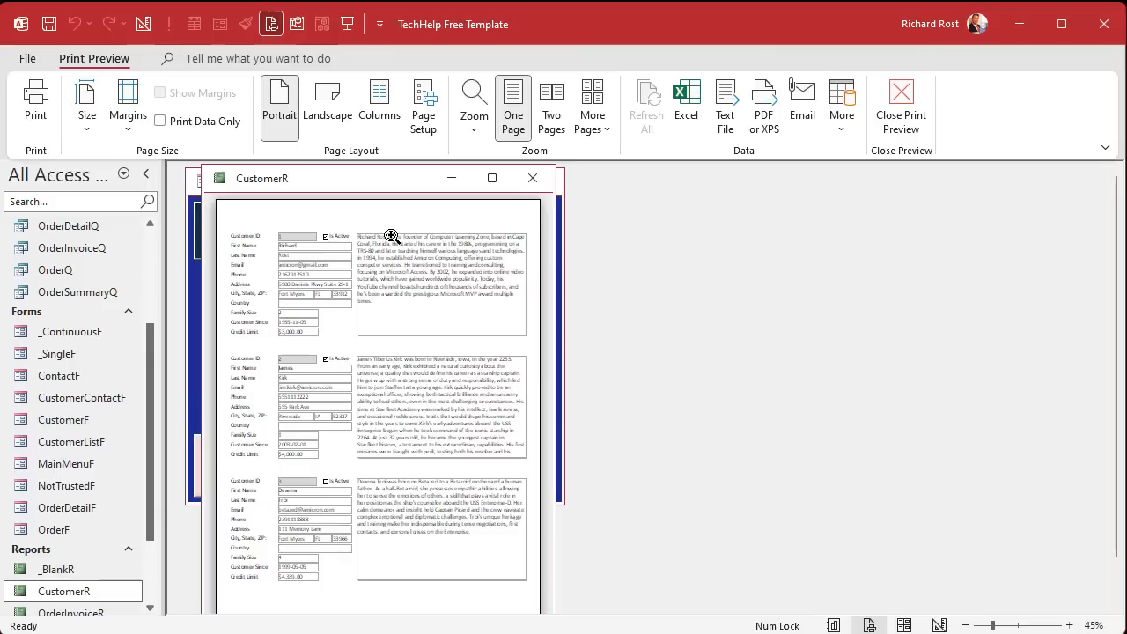
pyautogui.click(461, 477)
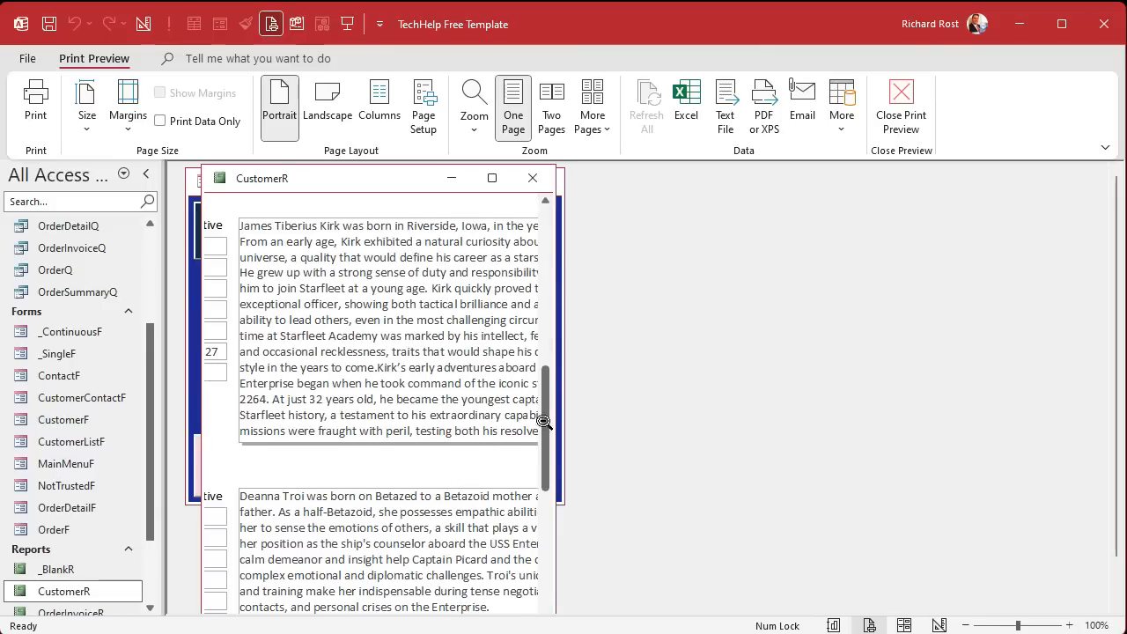
pyautogui.moveTo(613, 415); pyautogui.dragTo(872, 414)
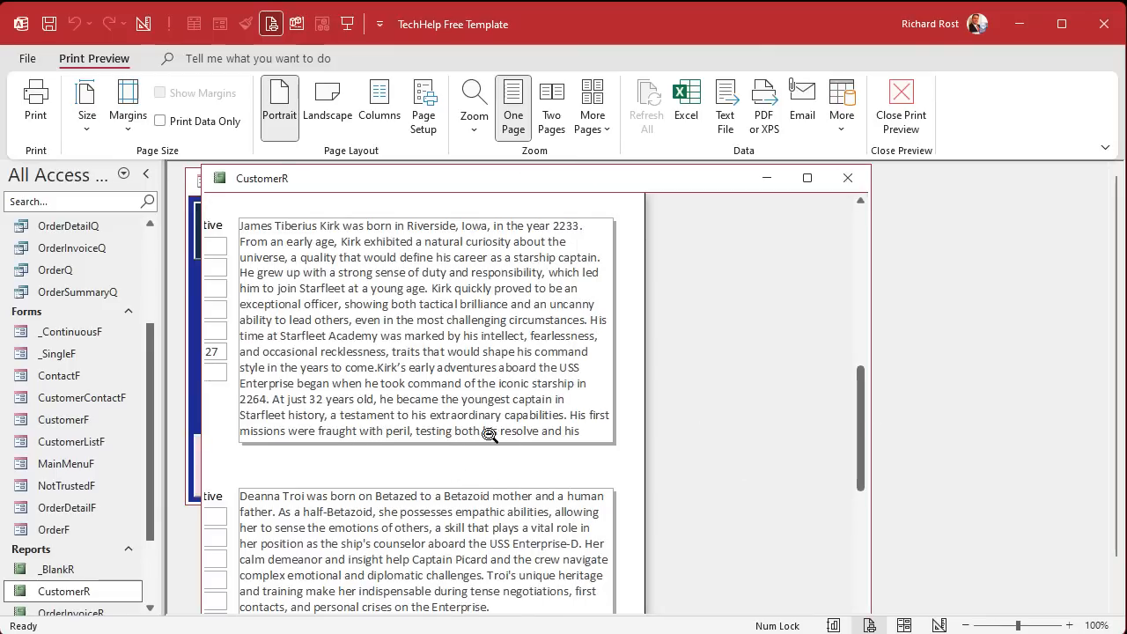
pyautogui.click(427, 346)
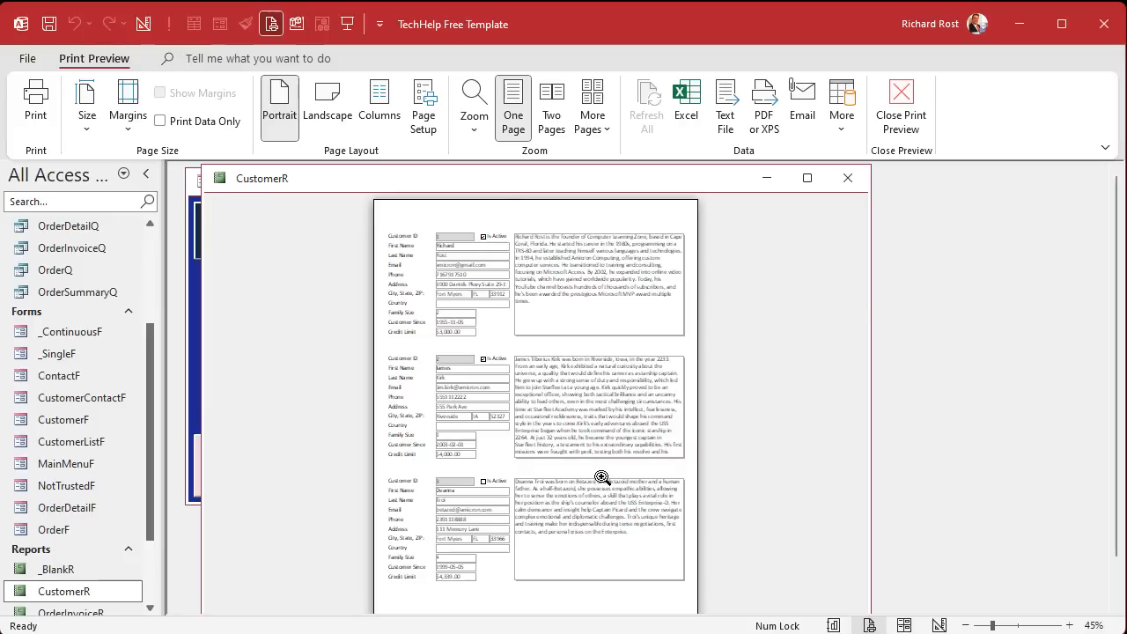
# Step: In CustomerR's Design View, set both Can Grow and Can Shrink to Yes for the Notes box
pyautogui.rightClick(495, 183)
pyautogui.click(576, 324)
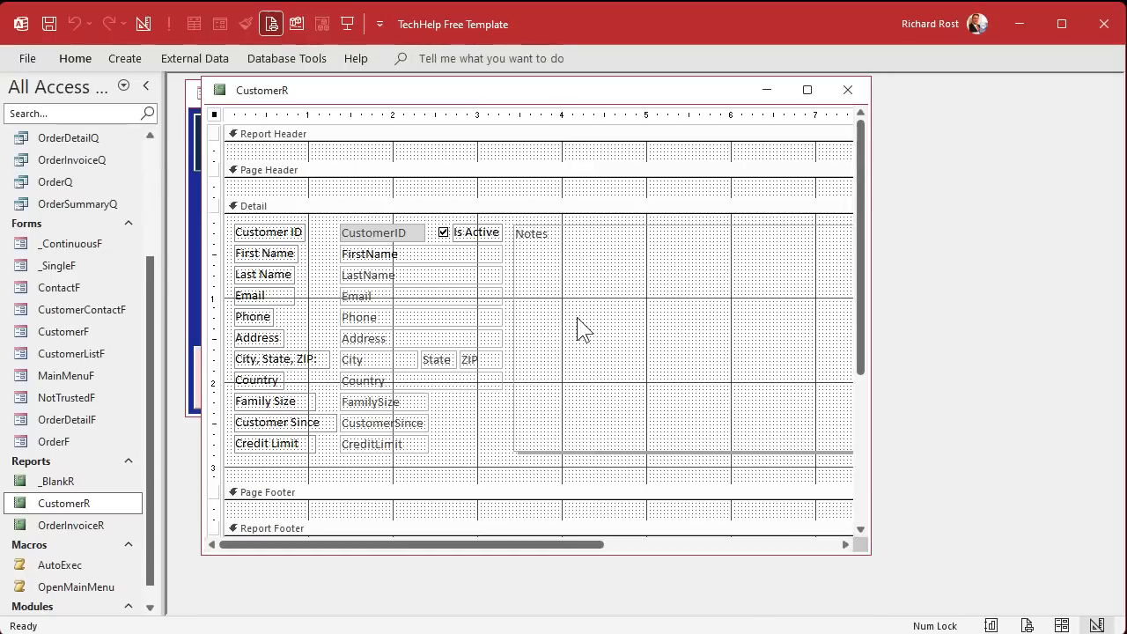
pyautogui.click(590, 262)
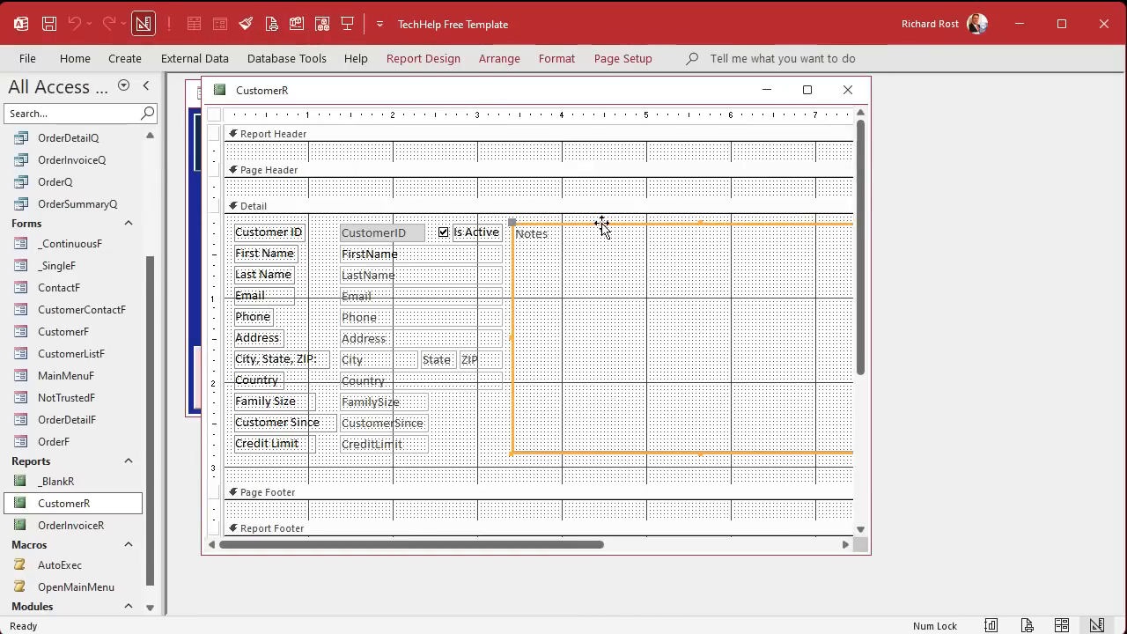
pyautogui.doubleClick(601, 226)
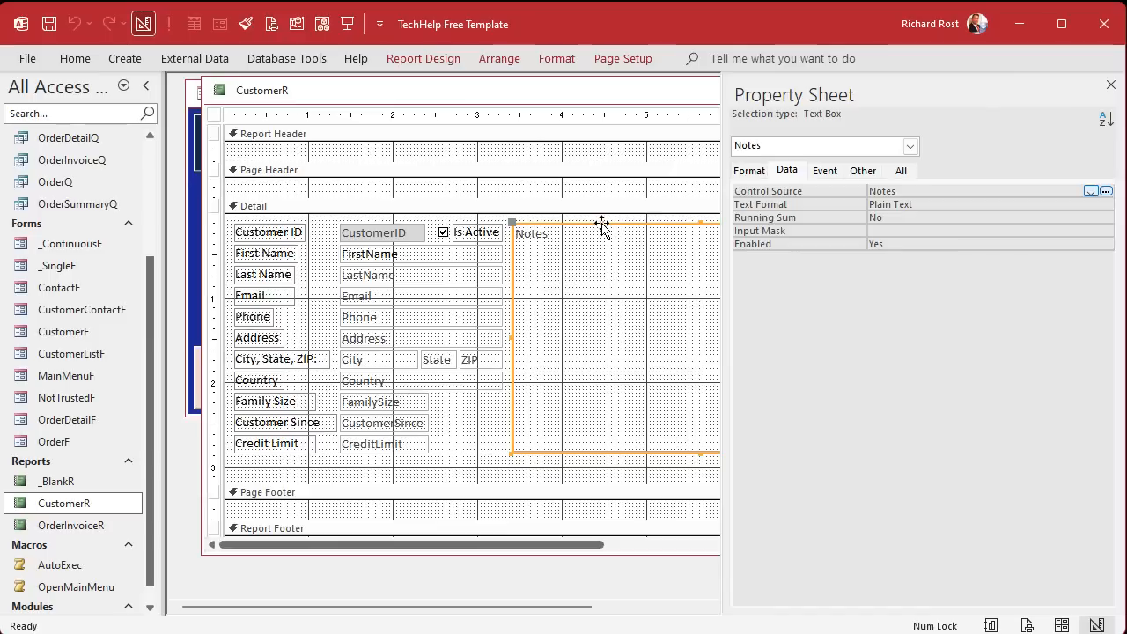
pyautogui.click(748, 172)
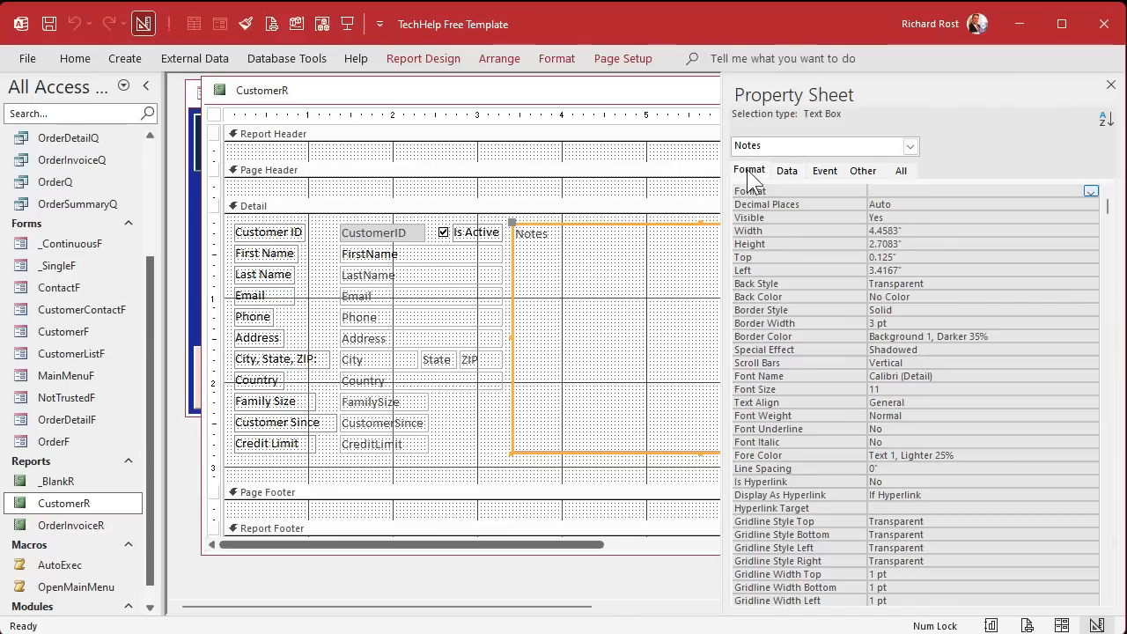
pyautogui.scroll(-5, 973, 363)
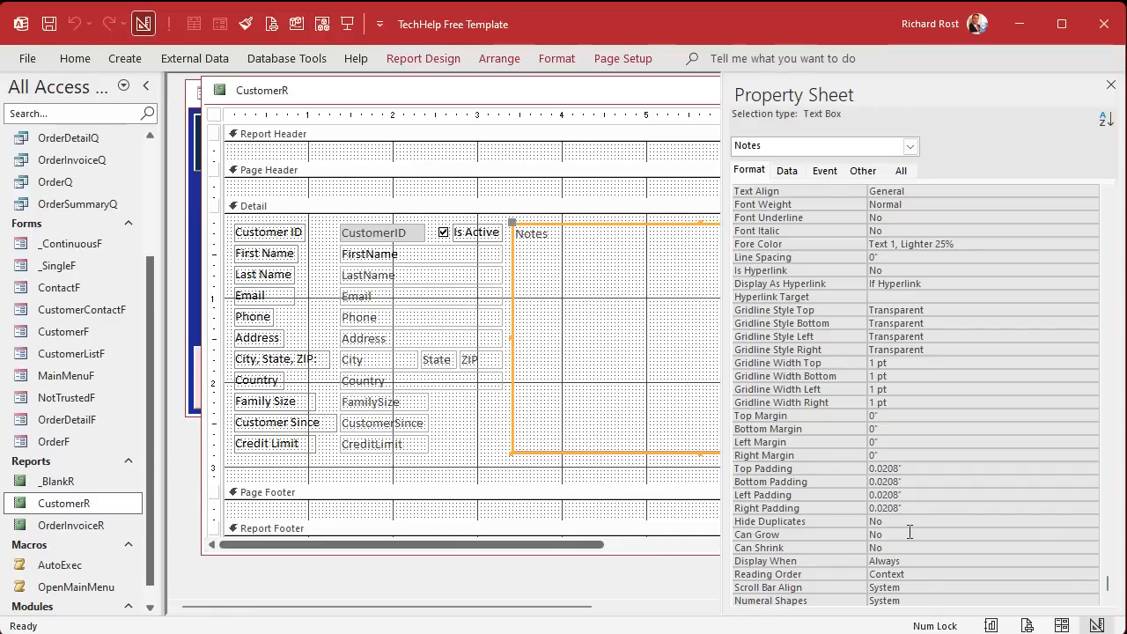
pyautogui.doubleClick(909, 533)
pyautogui.doubleClick(922, 548)
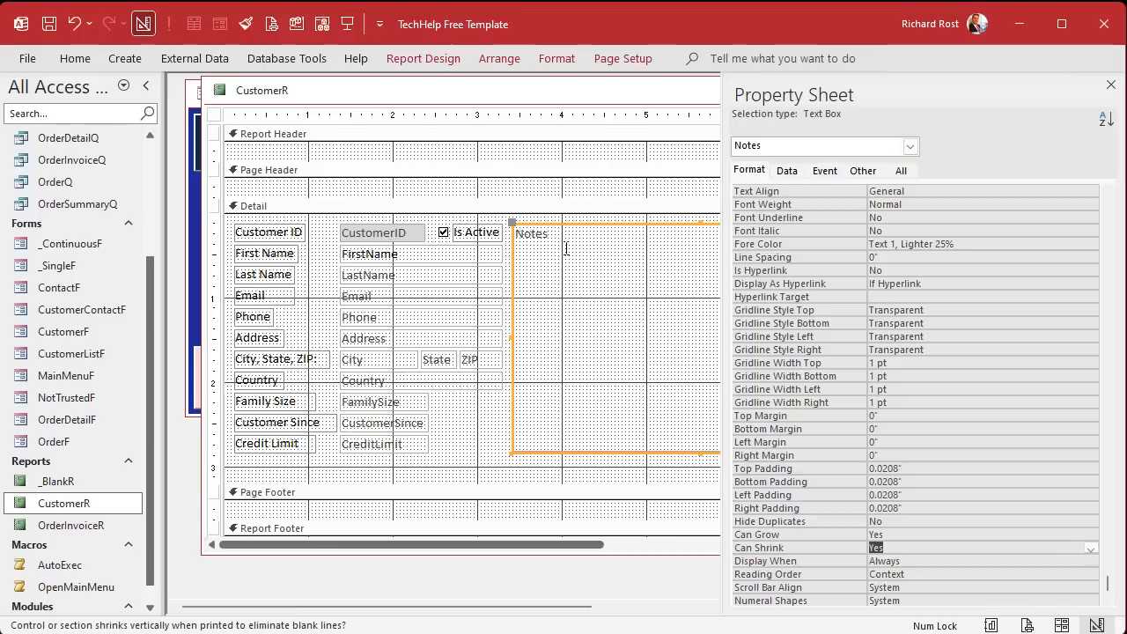
# Step: Set Can Shrink to Yes for the Detail section and close its properties
pyautogui.click(453, 207)
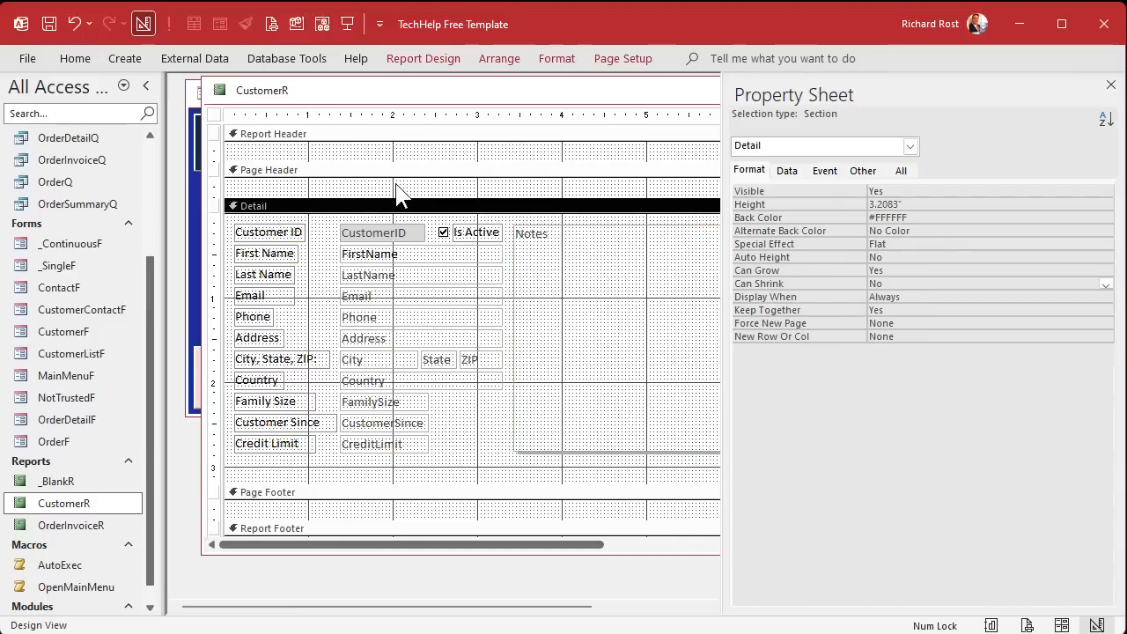
pyautogui.click(894, 268)
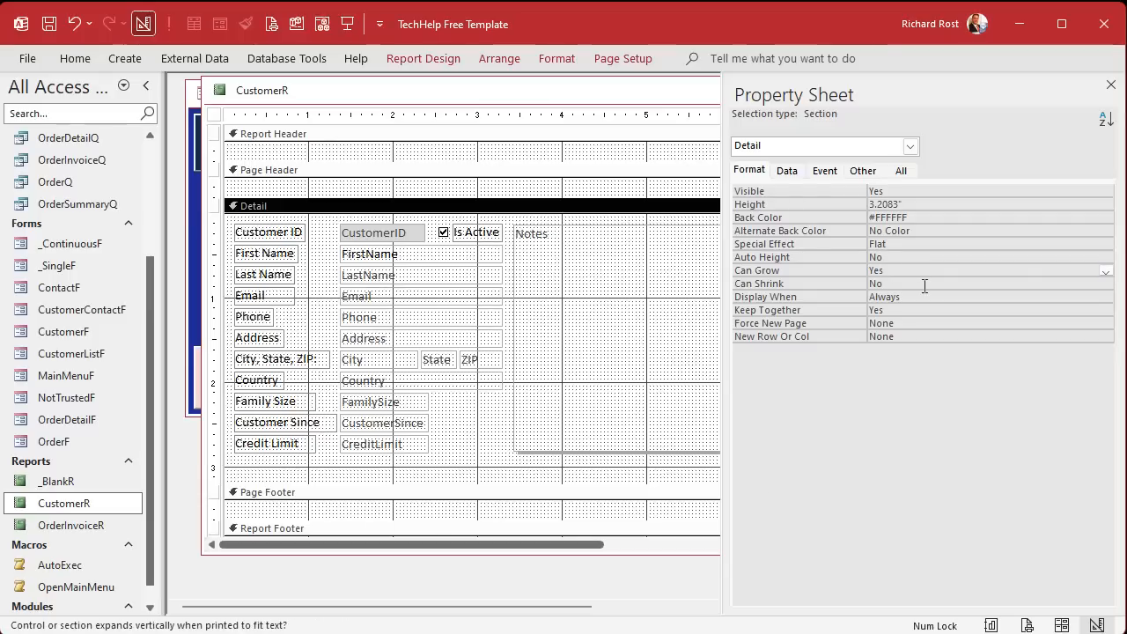
pyautogui.doubleClick(924, 285)
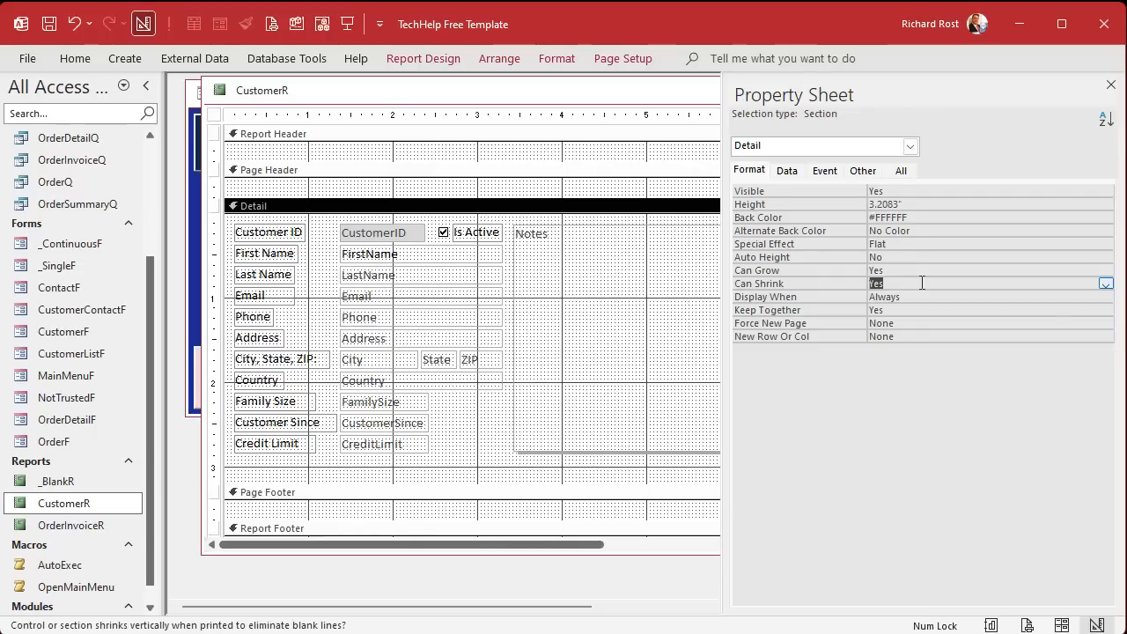
pyautogui.click(1110, 85)
# Step: Close CustomerR and reopen it in Print Preview, collapsing the ribbon to show the whole first page
pyautogui.click(847, 89)
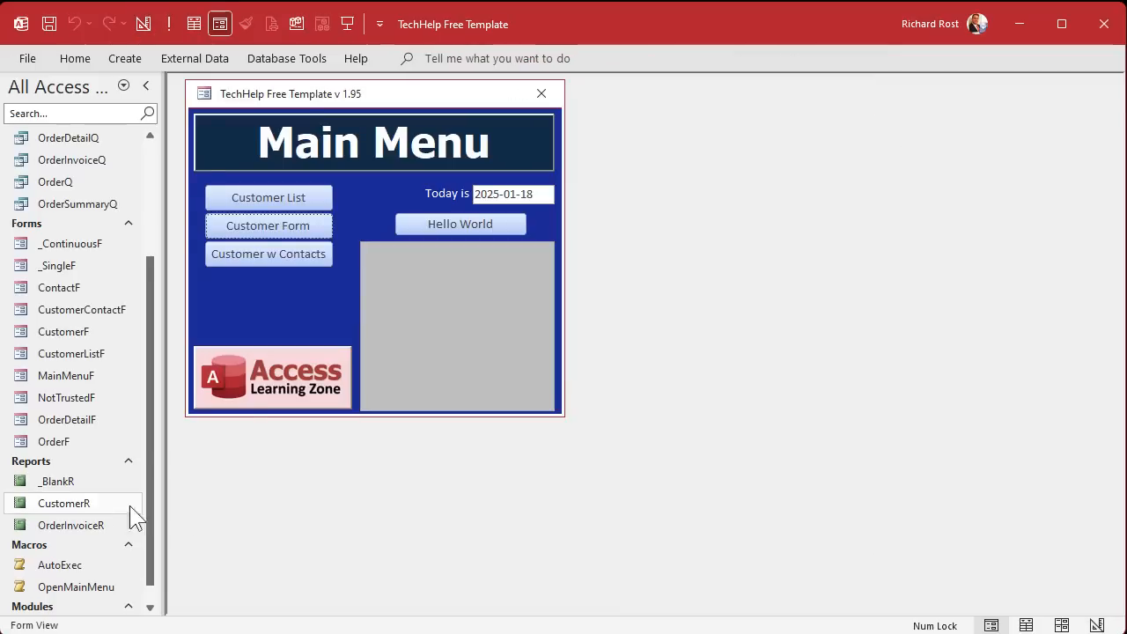
pyautogui.rightClick(79, 504)
pyautogui.click(145, 632)
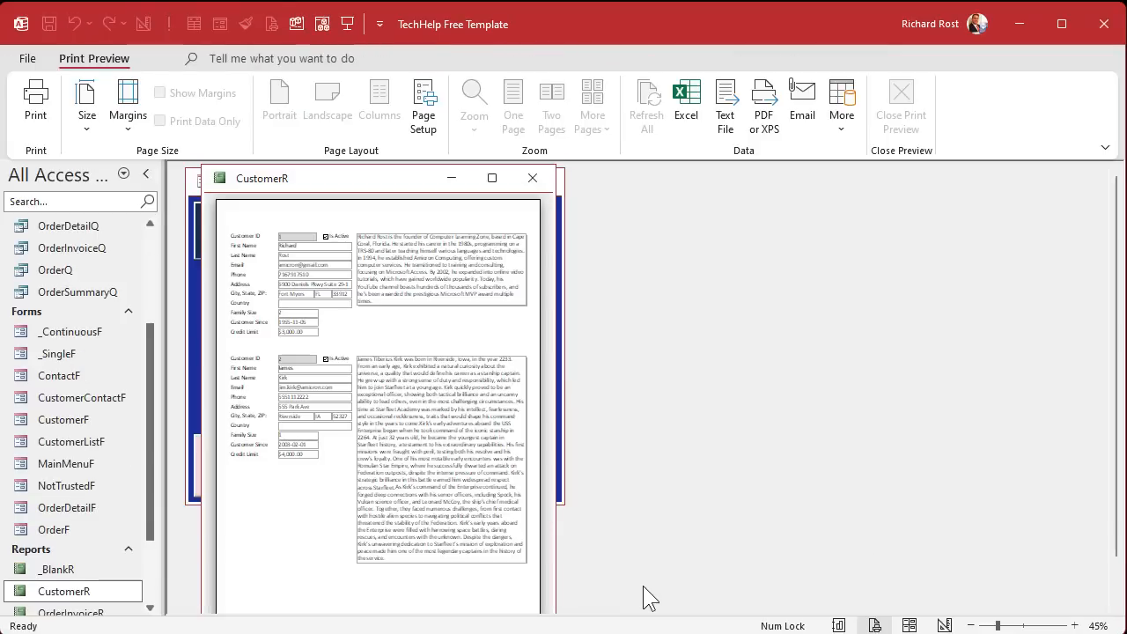
pyautogui.click(438, 571)
pyautogui.click(438, 571)
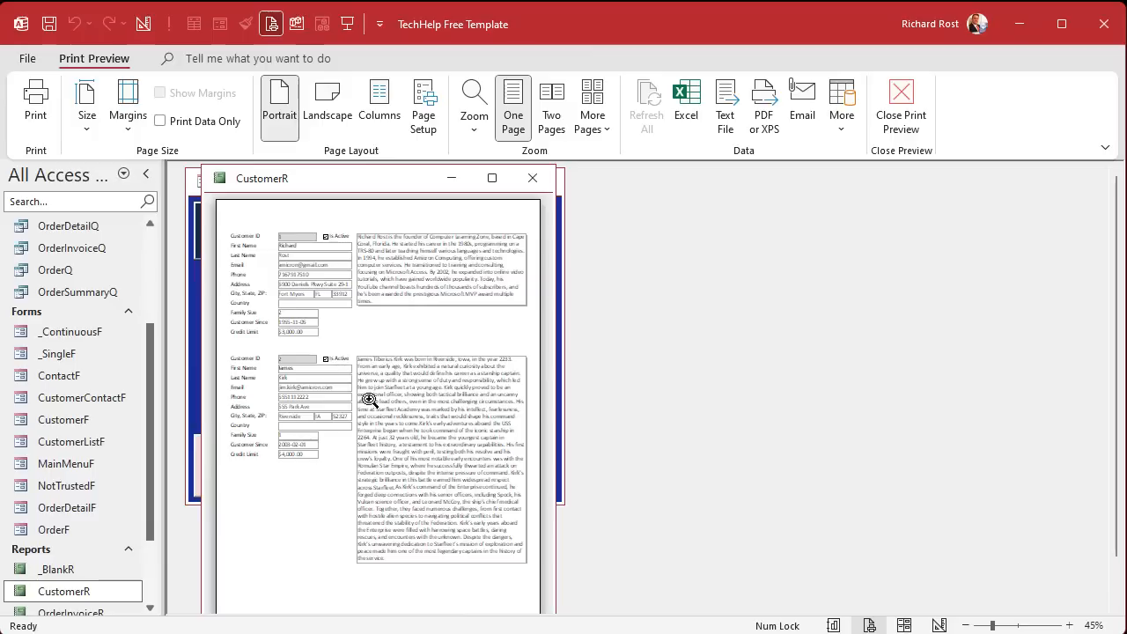
pyautogui.doubleClick(119, 61)
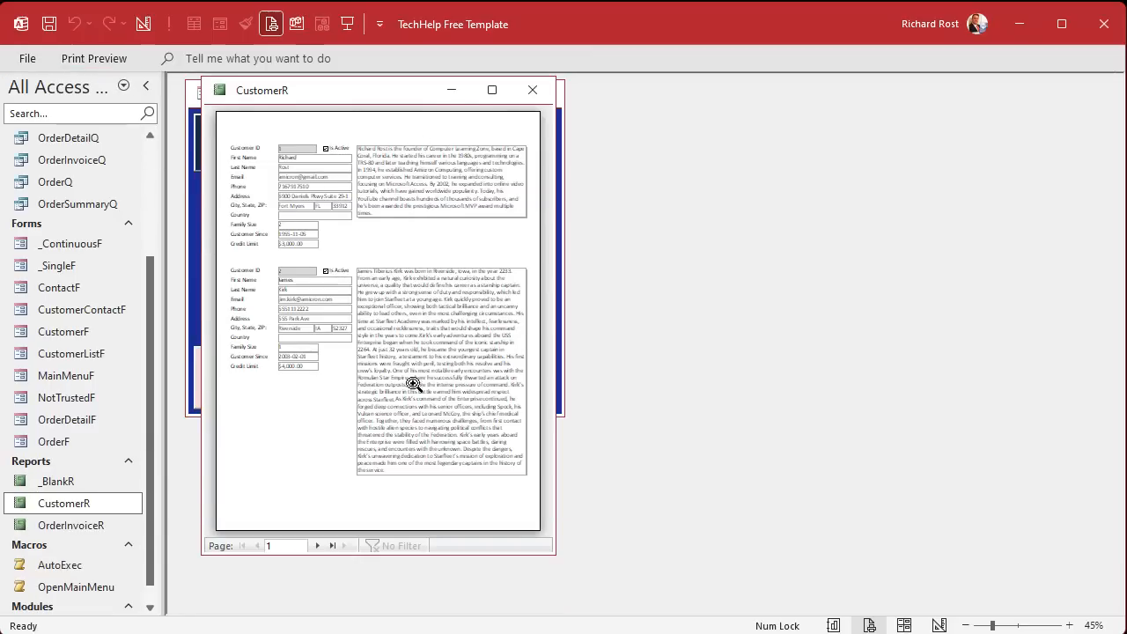
# Step: Page through the CustomerR preview to page 9, checking how the Notes boxes fit each customer's text
pyautogui.click(316, 546)
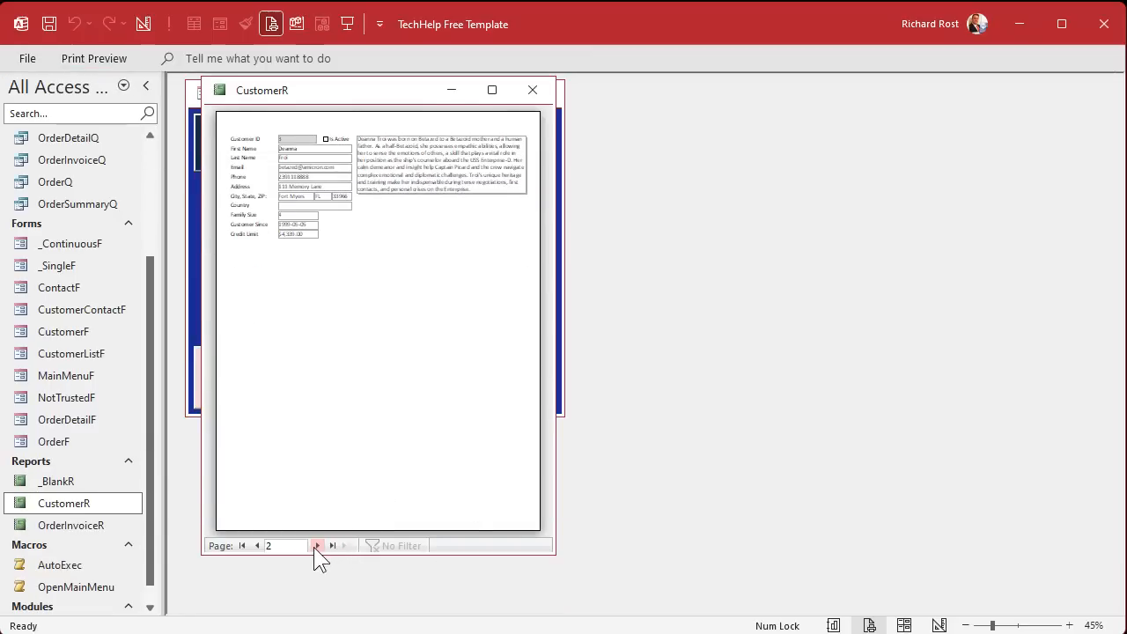
pyautogui.click(316, 546)
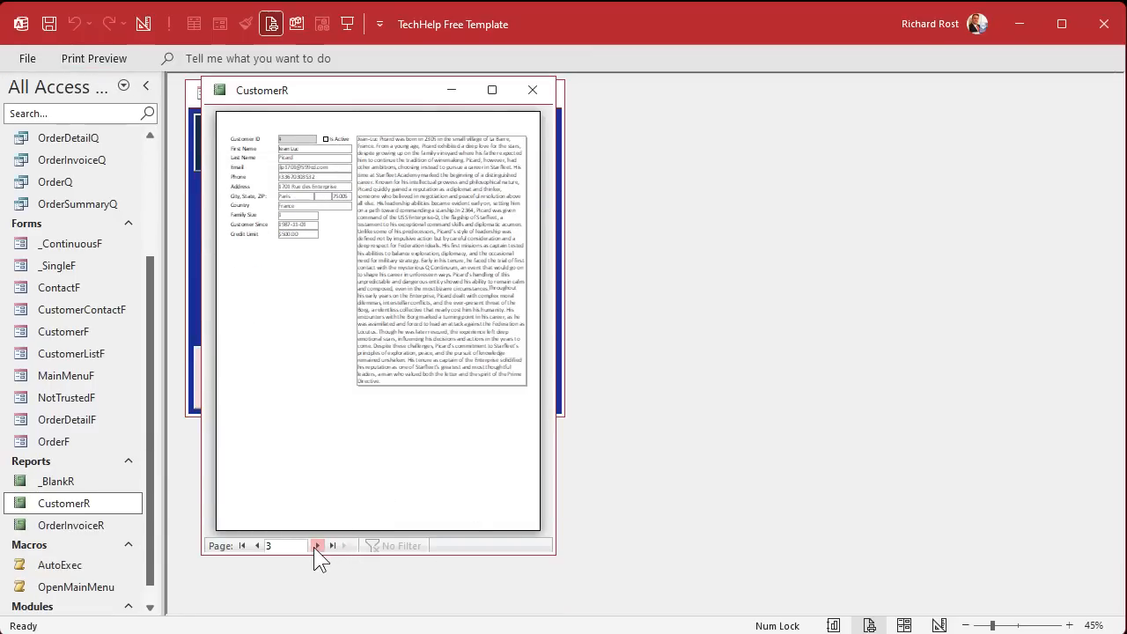
pyautogui.click(316, 546)
pyautogui.click(316, 545)
pyautogui.click(316, 546)
pyautogui.click(317, 545)
pyautogui.click(316, 546)
pyautogui.click(316, 546)
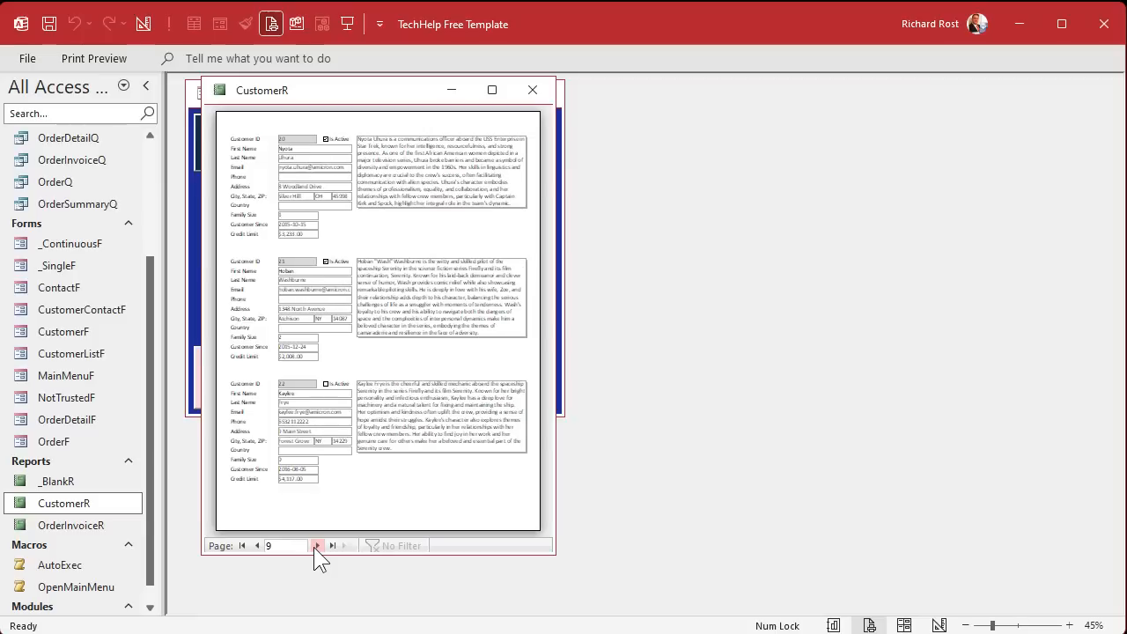
# Step: Return CustomerR to Design View in a larger window and review its page header, page footer, report header and report footer sections
pyautogui.rightClick(365, 91)
pyautogui.click(430, 215)
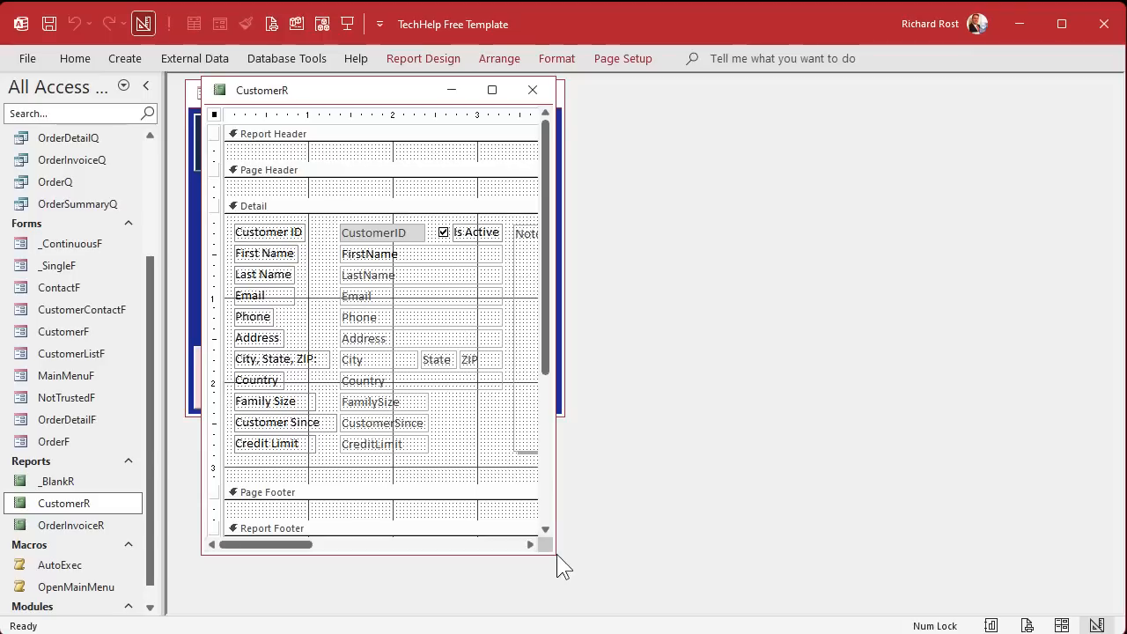
pyautogui.moveTo(550, 549); pyautogui.dragTo(899, 598)
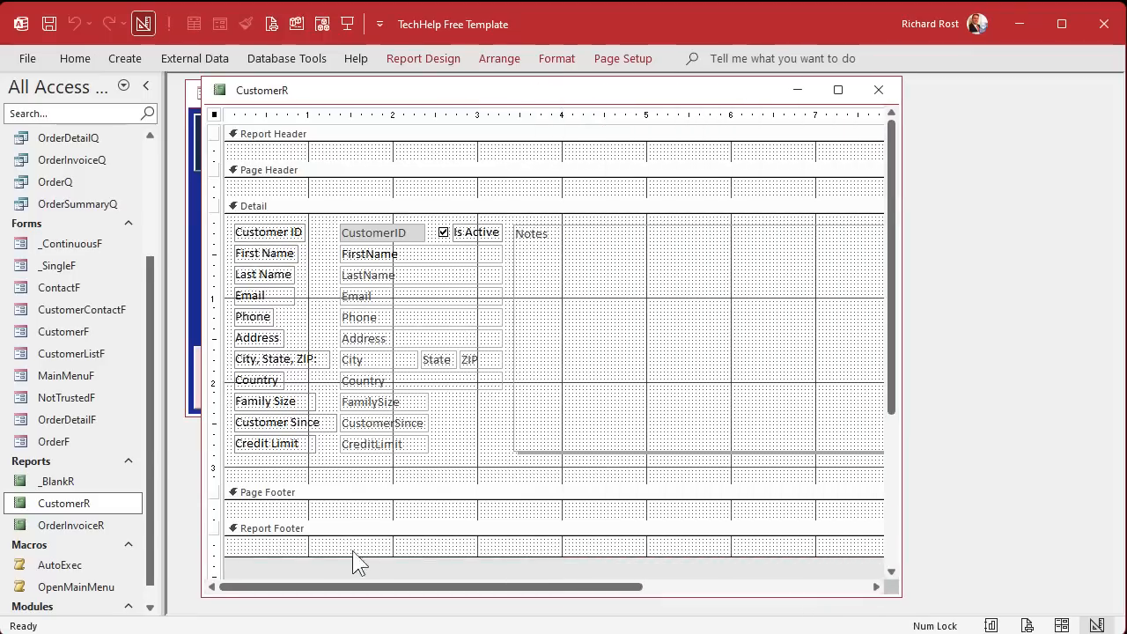
pyautogui.click(288, 513)
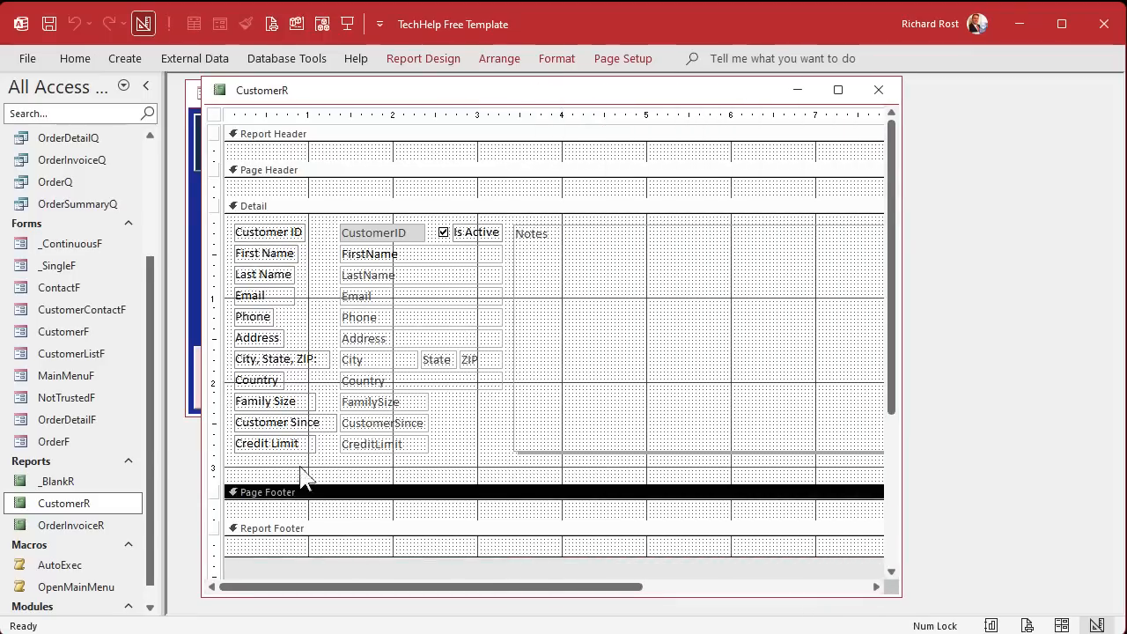
pyautogui.click(305, 173)
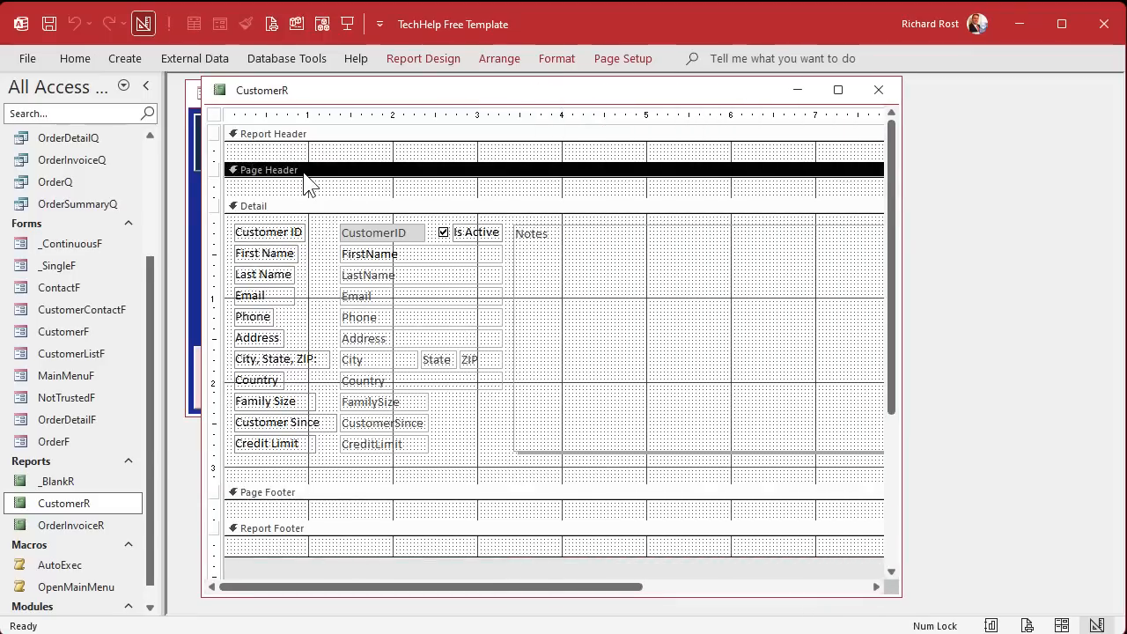
pyautogui.click(286, 493)
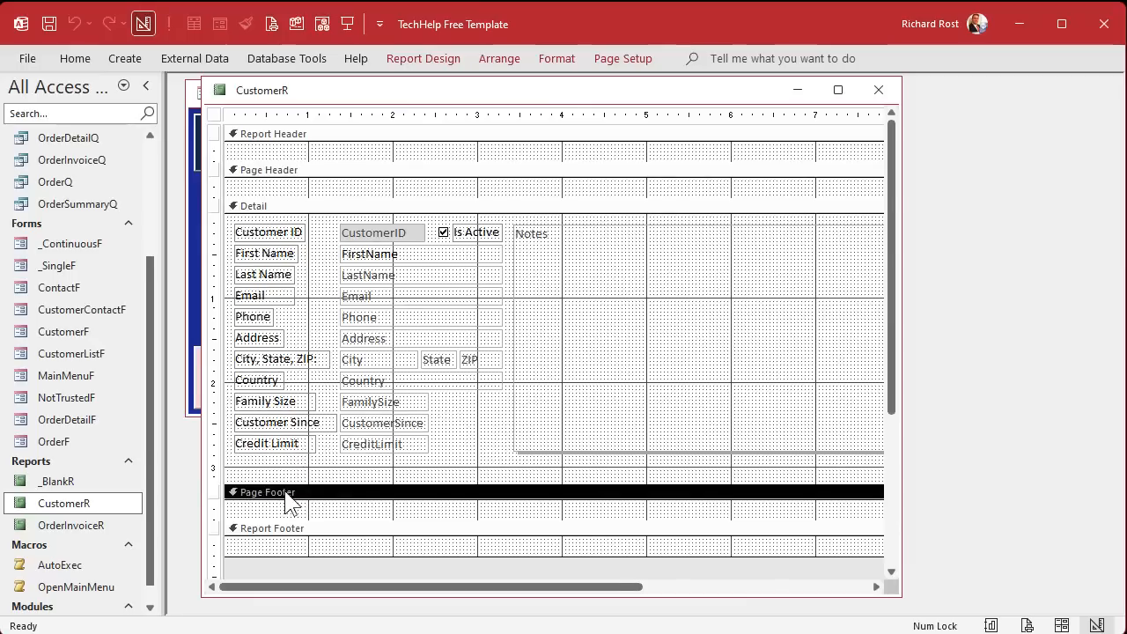
pyautogui.click(299, 138)
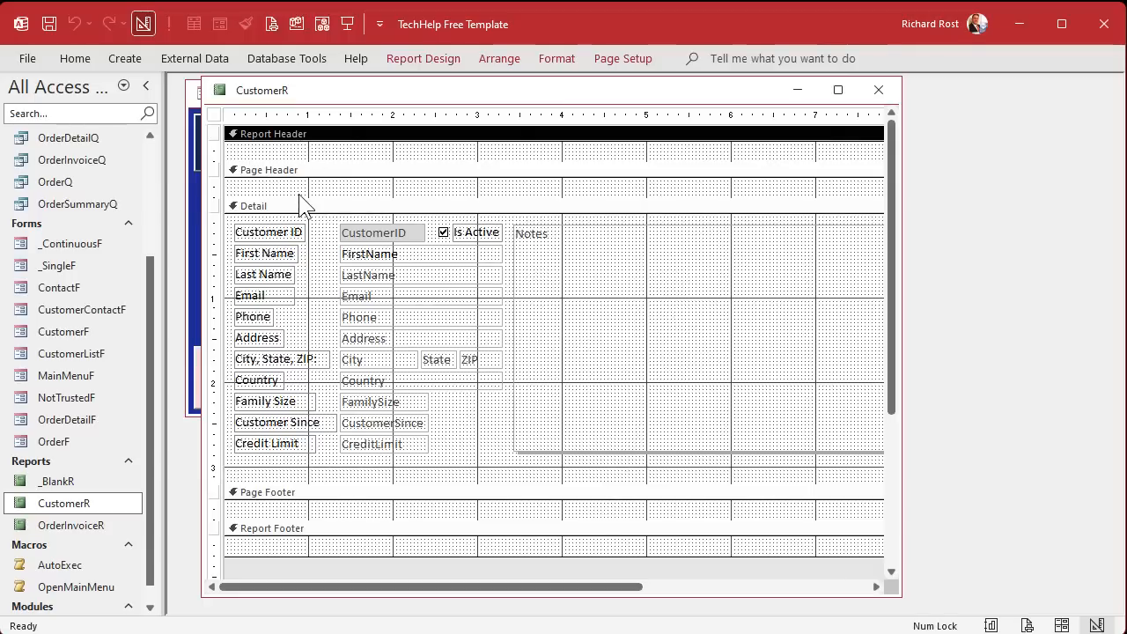
pyautogui.click(295, 532)
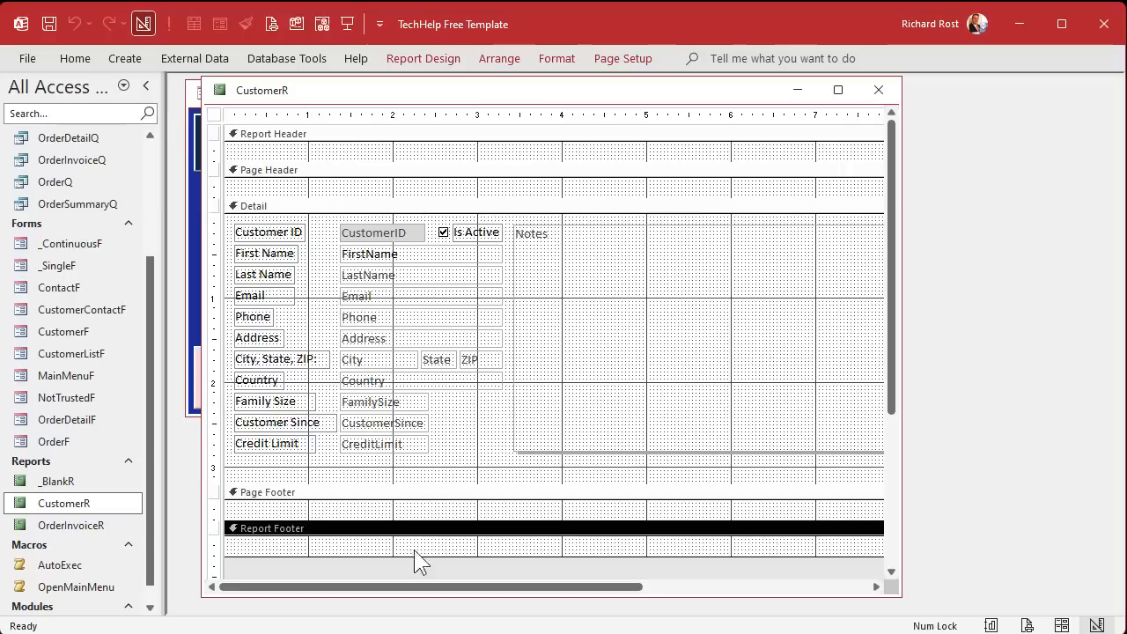
# Step: Enlarge the Page Footer section to about half an inch and place a copy of the CreditLimit text box and its label in it
pyautogui.moveTo(370, 518); pyautogui.dragTo(363, 542)
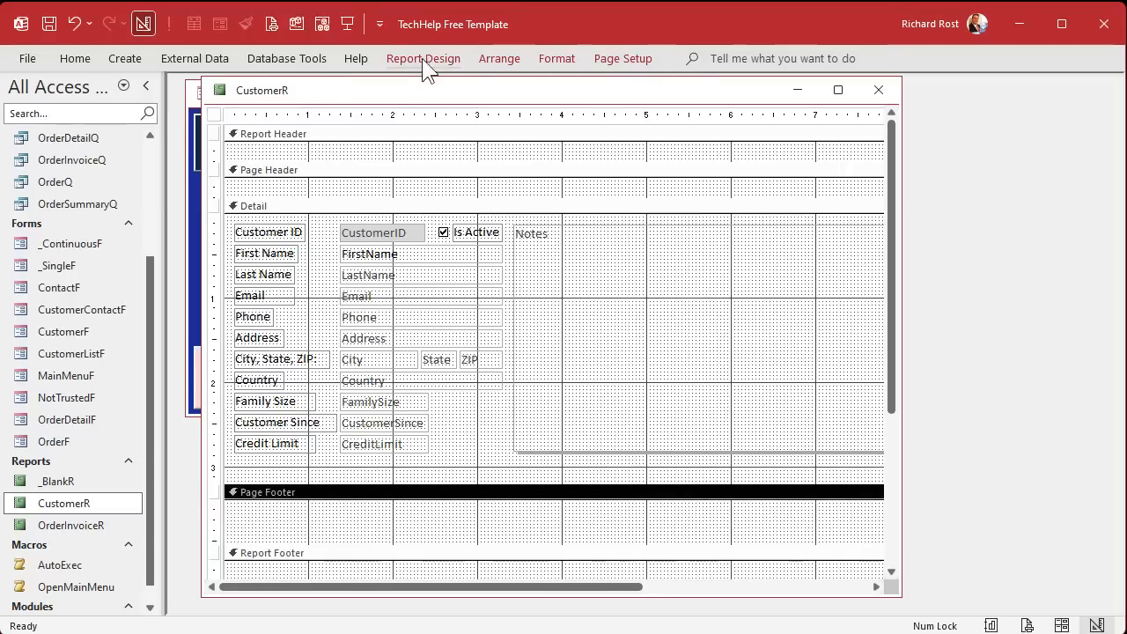
pyautogui.click(380, 447)
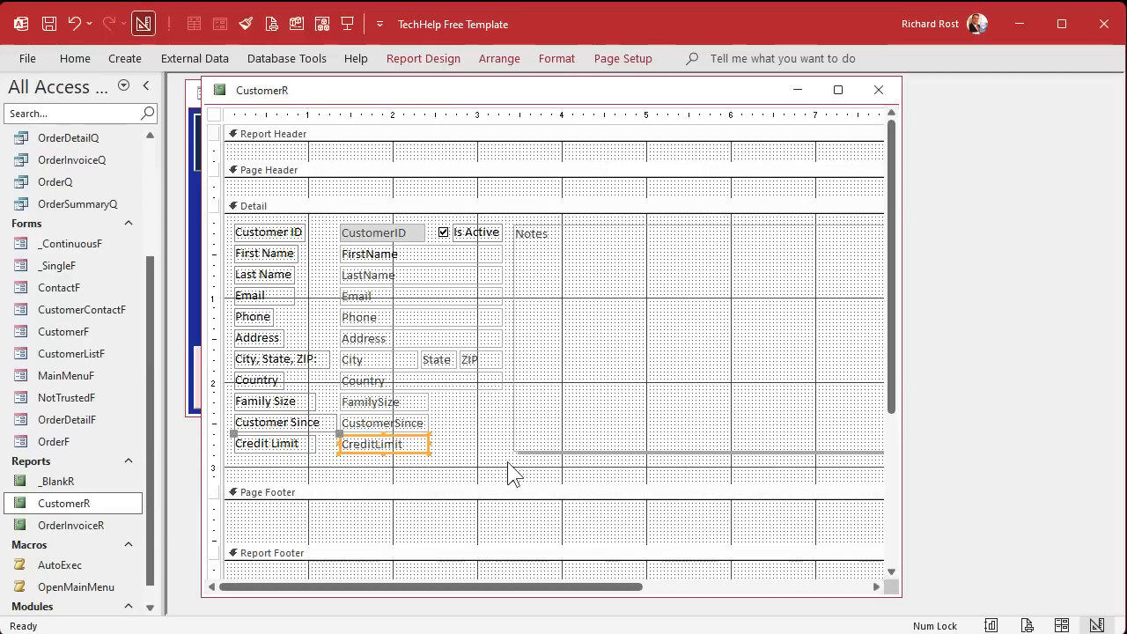
pyautogui.hotkey('ctrl', 'c')
pyautogui.hotkey('ctrl', 'v')
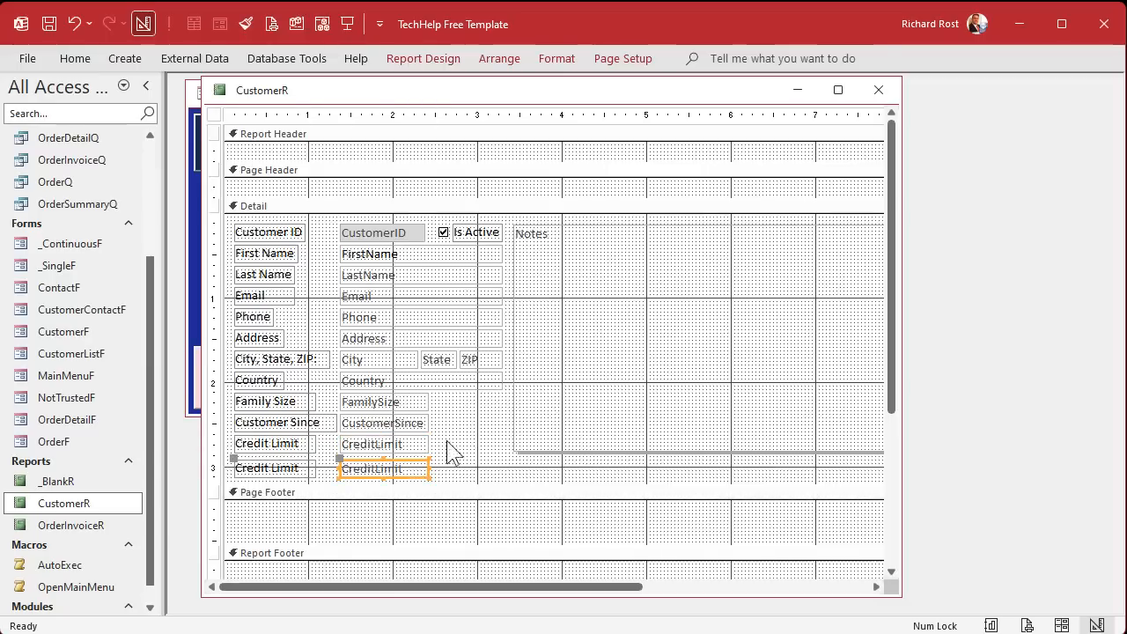
pyautogui.moveTo(406, 458); pyautogui.dragTo(402, 507)
# Step: Delete the copied Credit Limit label in the page footer and lay out its text box near the start of the section, 2 inches wide
pyautogui.click(282, 519)
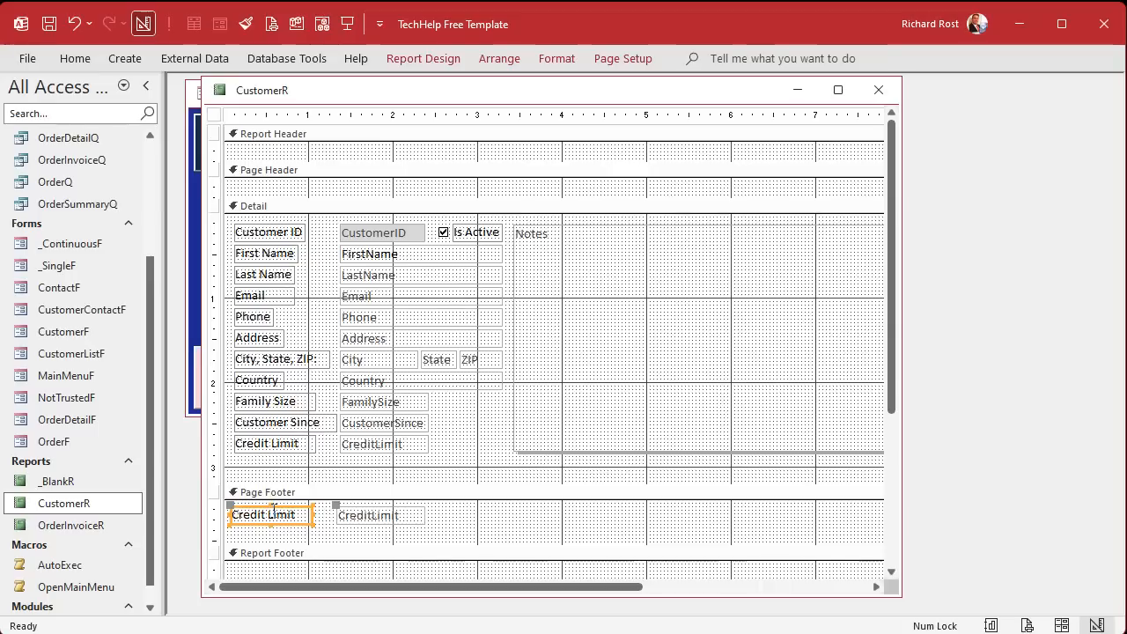
pyautogui.press('Delete')
pyautogui.moveTo(387, 519)
pyautogui.mouseDown()
pyautogui.moveTo(286, 527)
pyautogui.moveTo(403, 520)
pyautogui.mouseUp()
# Step: Set the Control Source of the page footer text box to =[Page] & " of " & [Pages]
pyautogui.doubleClick(295, 527)
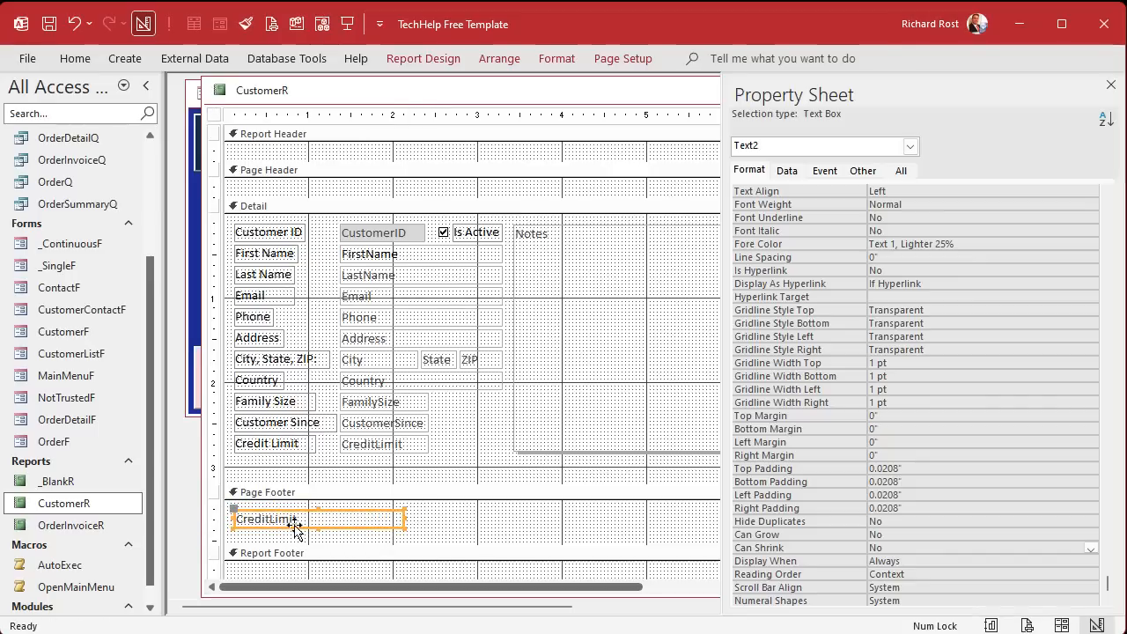
pyautogui.click(901, 171)
pyautogui.scroll(15, 948, 255)
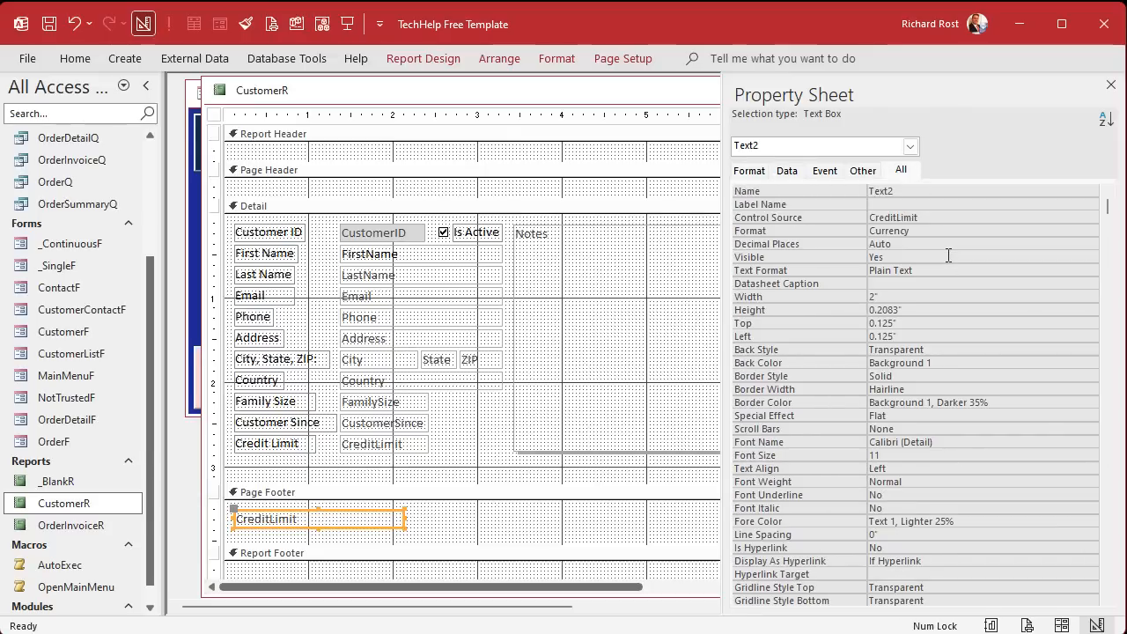
pyautogui.click(833, 218)
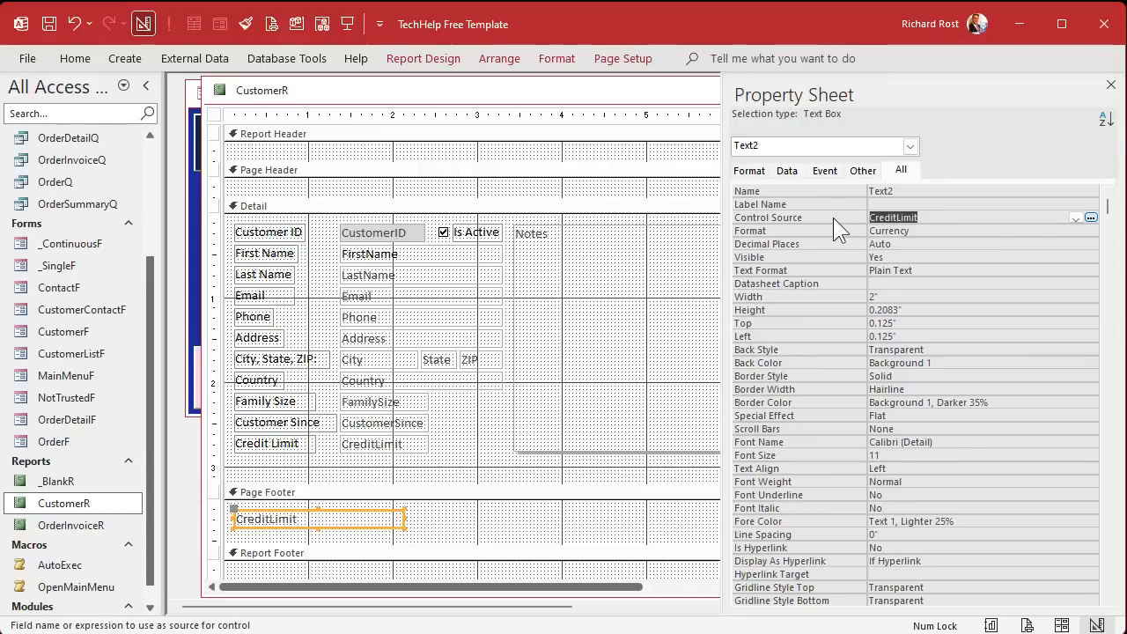
pyautogui.write('=Page & ')
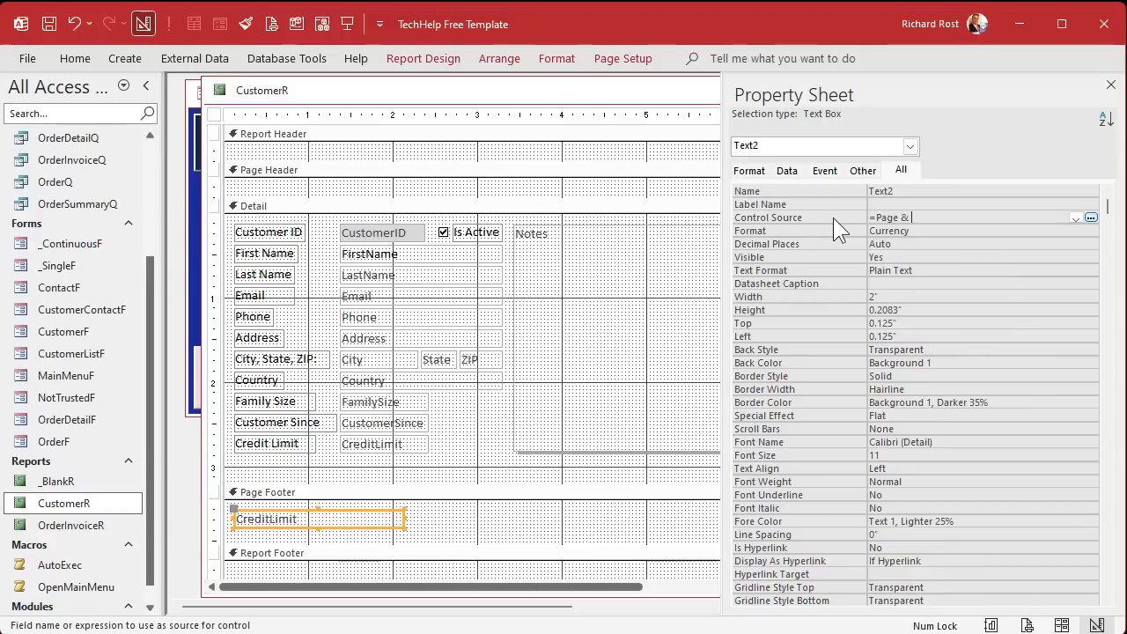
pyautogui.write('" of " & Pages')
pyautogui.press('Tab')
pyautogui.press('Return')
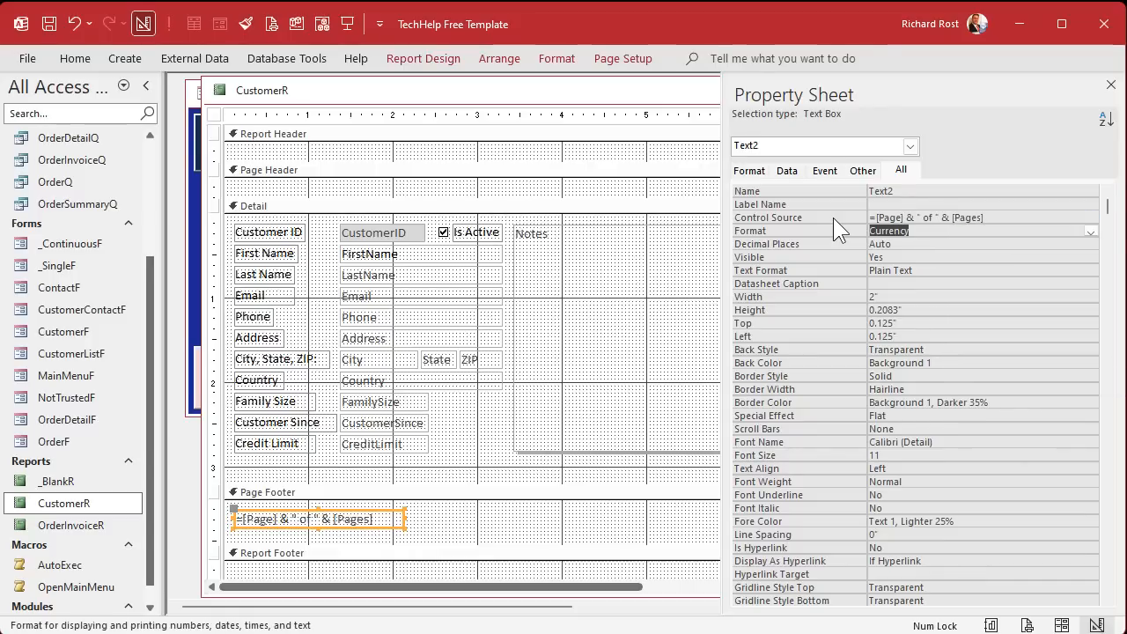
# Step: Examine each part of the footer box's page number expression in the Zoom window, then close it
pyautogui.click(935, 219)
pyautogui.hotkey('shift', 'F2')
pyautogui.moveTo(51, 198); pyautogui.dragTo(126, 199)
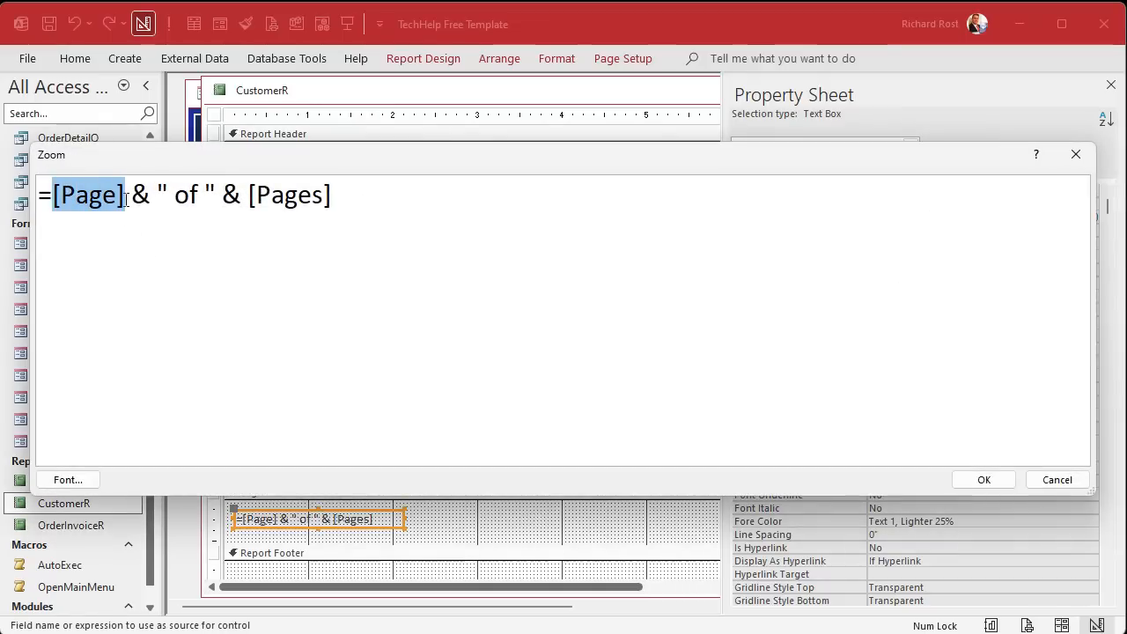
pyautogui.moveTo(131, 196); pyautogui.dragTo(154, 196)
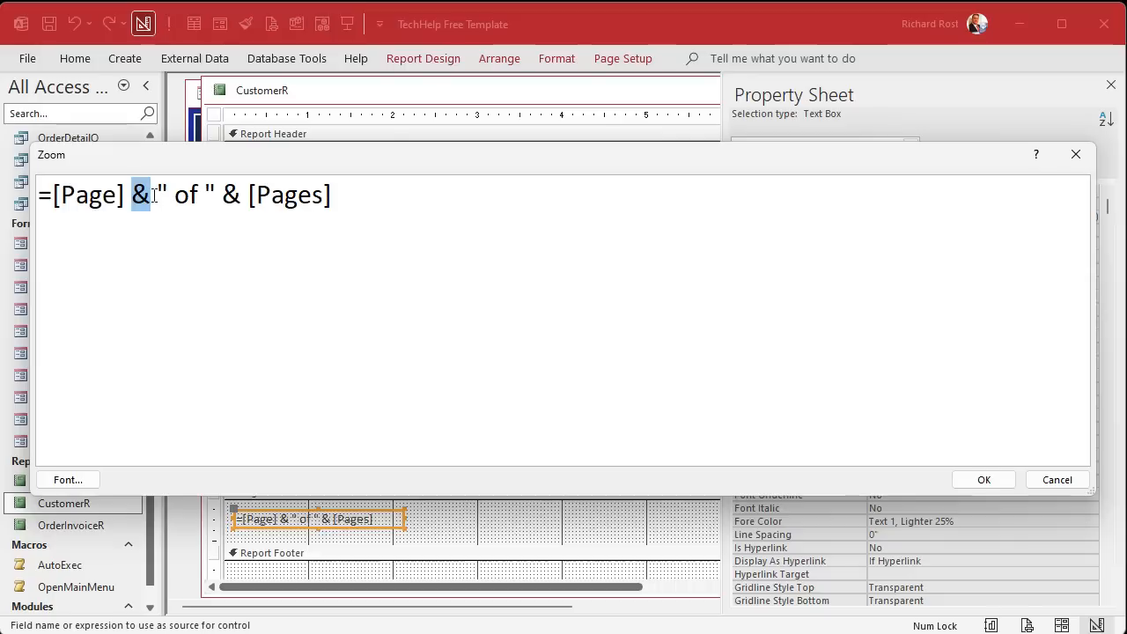
pyautogui.moveTo(156, 196); pyautogui.dragTo(212, 196)
pyautogui.click(223, 195)
pyautogui.doubleClick(94, 195)
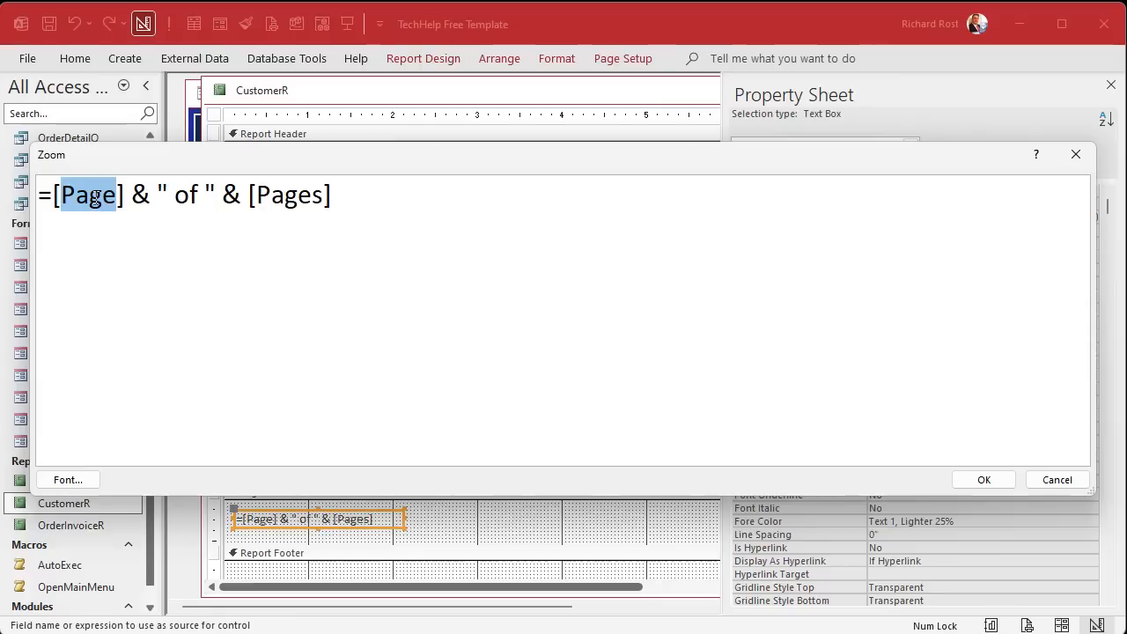
pyautogui.doubleClick(291, 195)
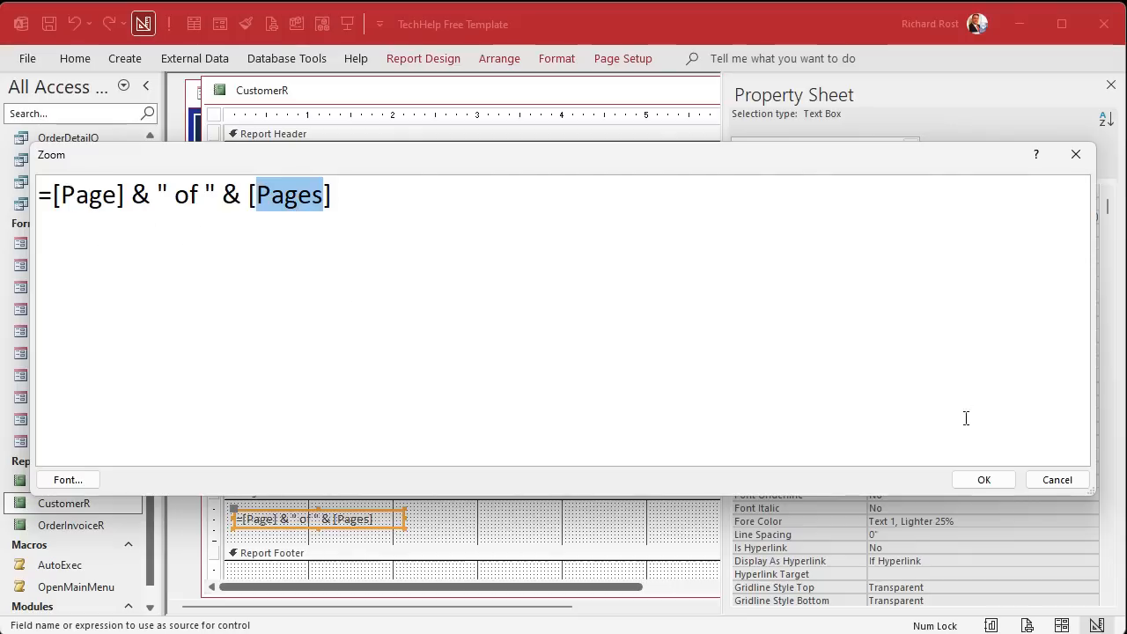
pyautogui.click(986, 482)
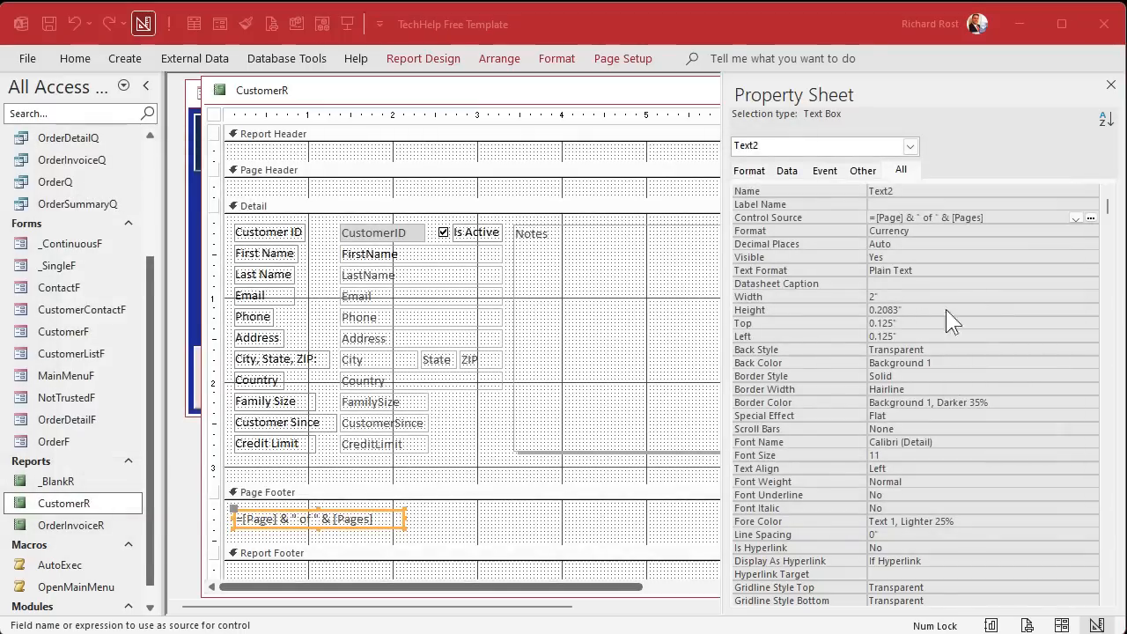
# Step: Name the page footer text box PageNumBox and close its properties
pyautogui.click(897, 191)
pyautogui.click(851, 192)
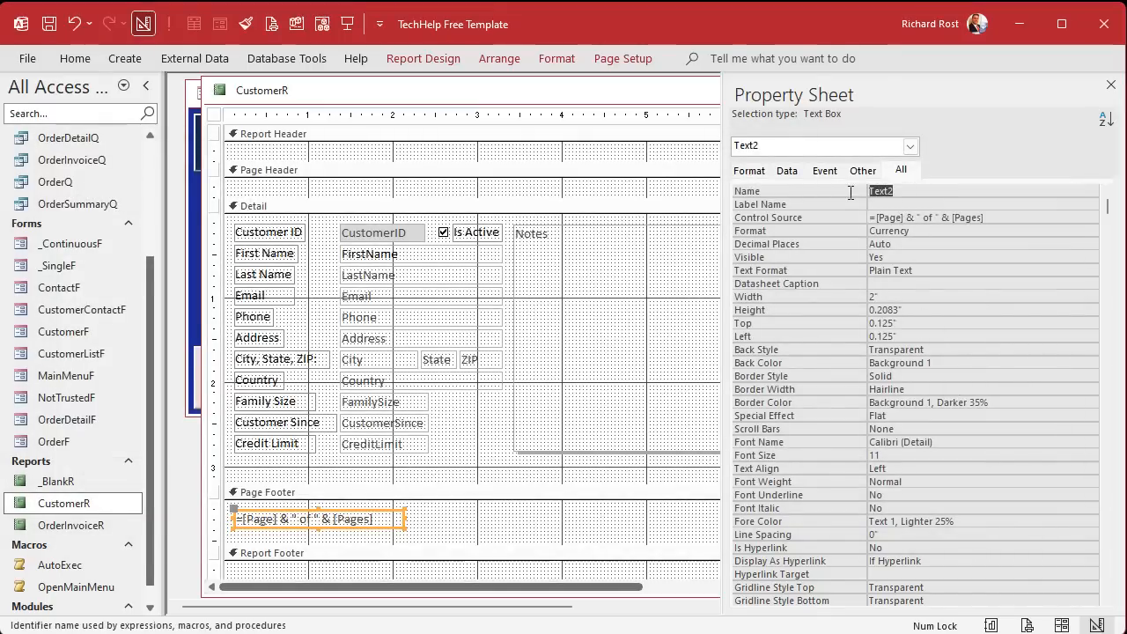
pyautogui.write('PageNumBox')
pyautogui.press('Return')
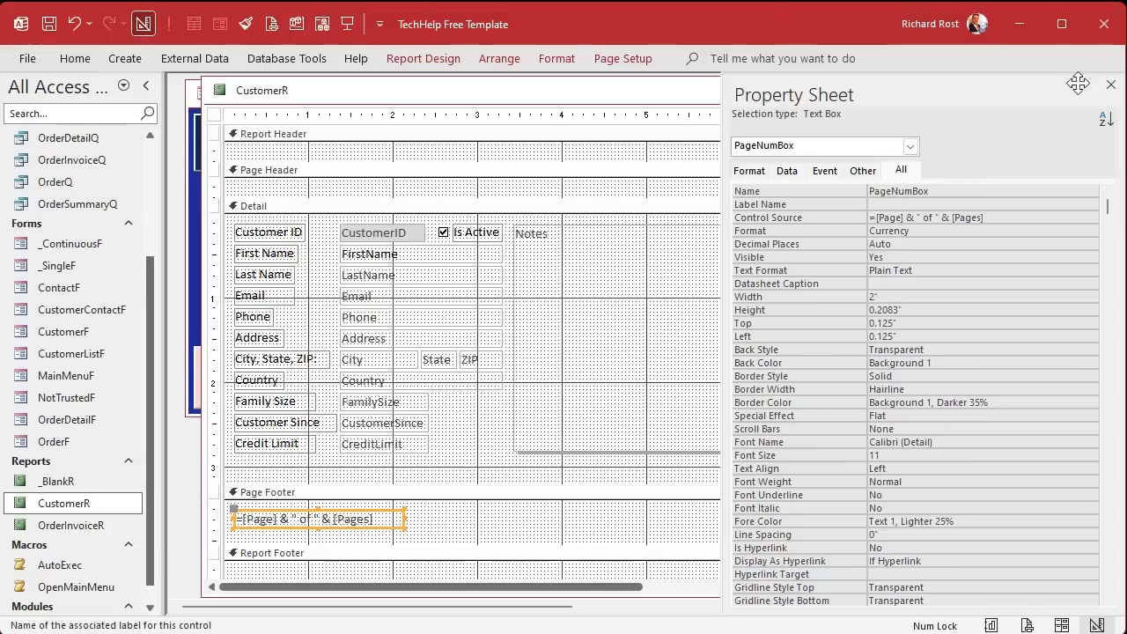
pyautogui.click(1114, 94)
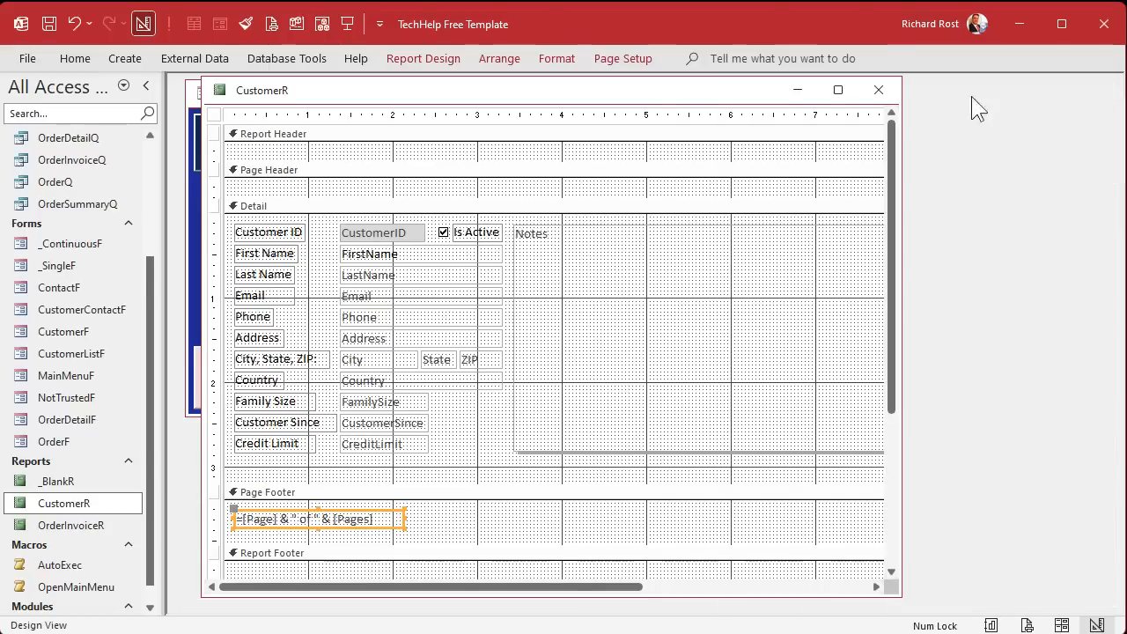
# Step: Close CustomerR, reopen it in Print Preview and zoom in on the page number in the footer
pyautogui.click(884, 85)
pyautogui.rightClick(71, 503)
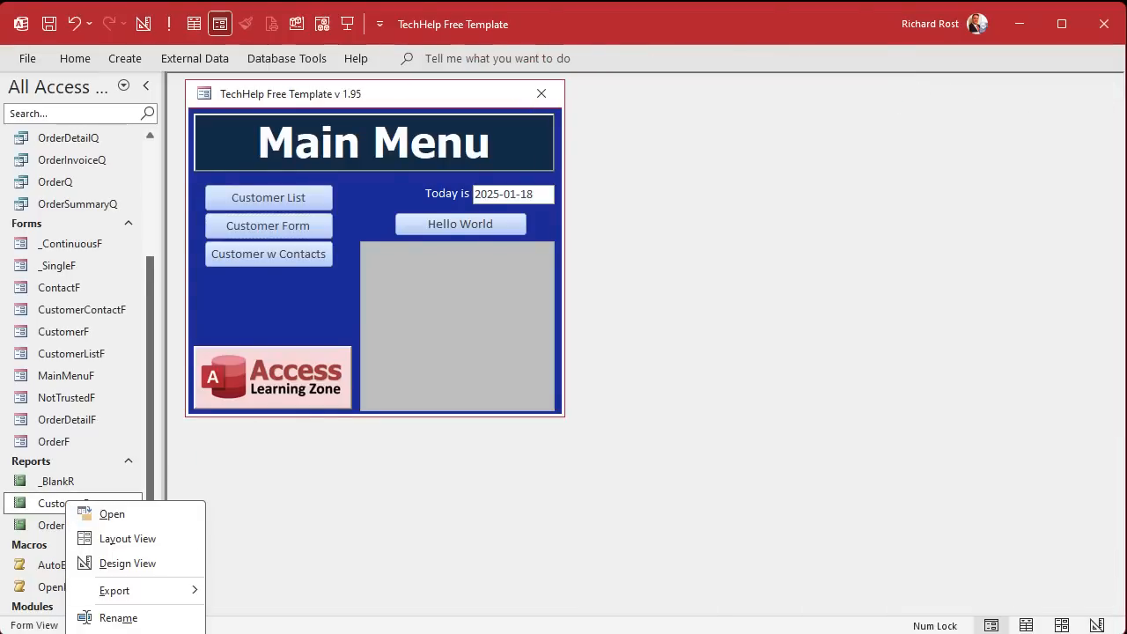
pyautogui.click(123, 632)
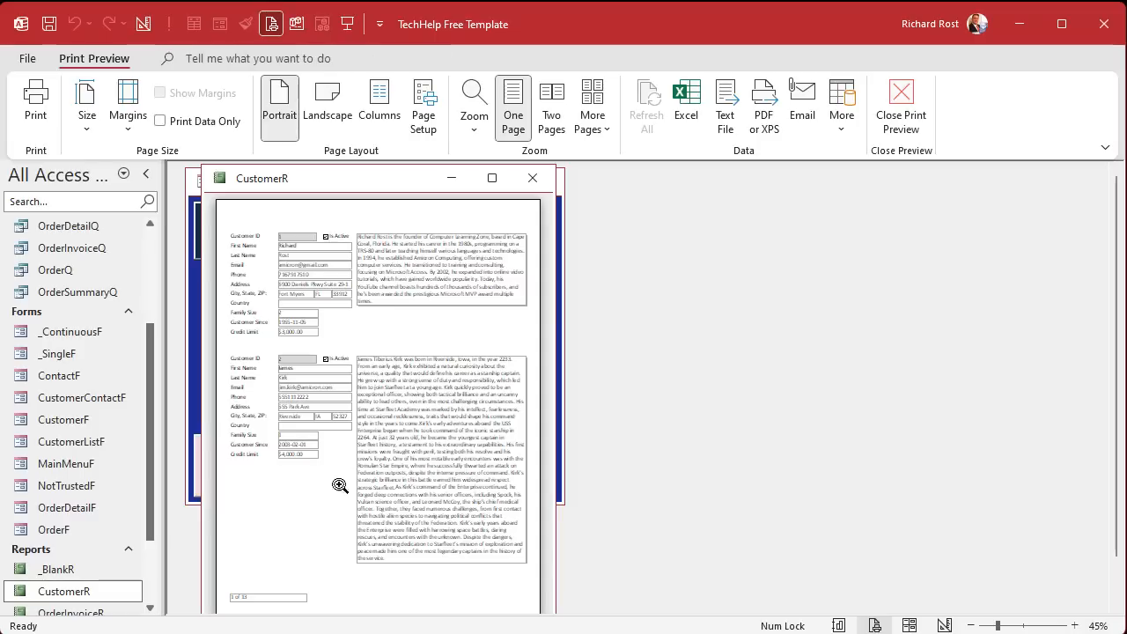
pyautogui.click(278, 602)
pyautogui.click(278, 571)
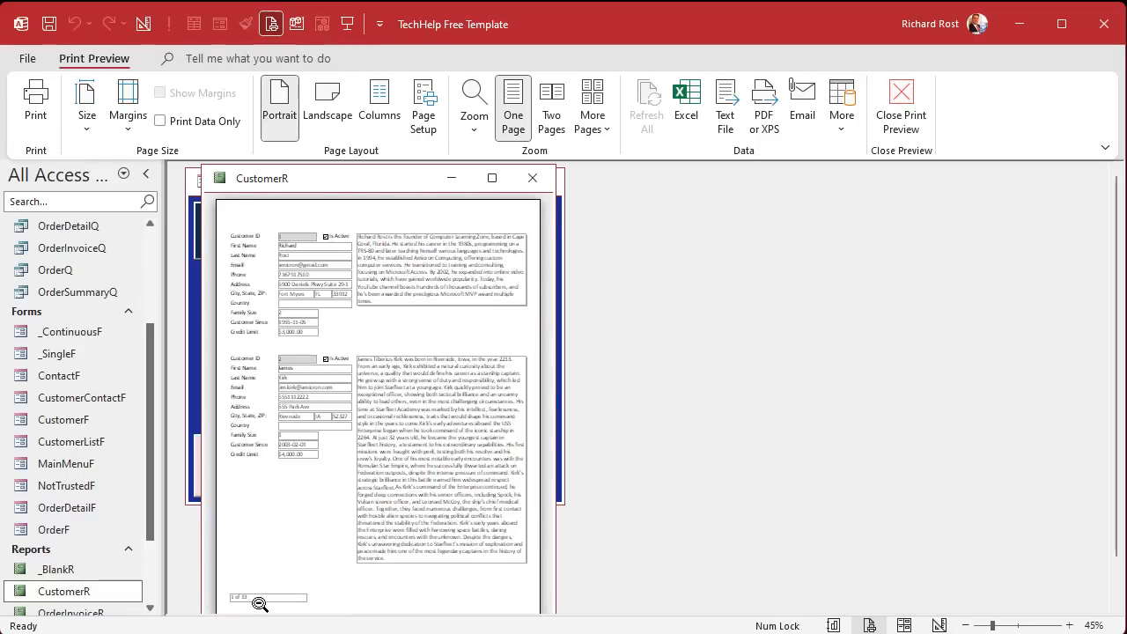
pyautogui.click(259, 604)
# Step: Return CustomerR to Design View and make the outline of the footer's page number box transparent
pyautogui.rightClick(373, 184)
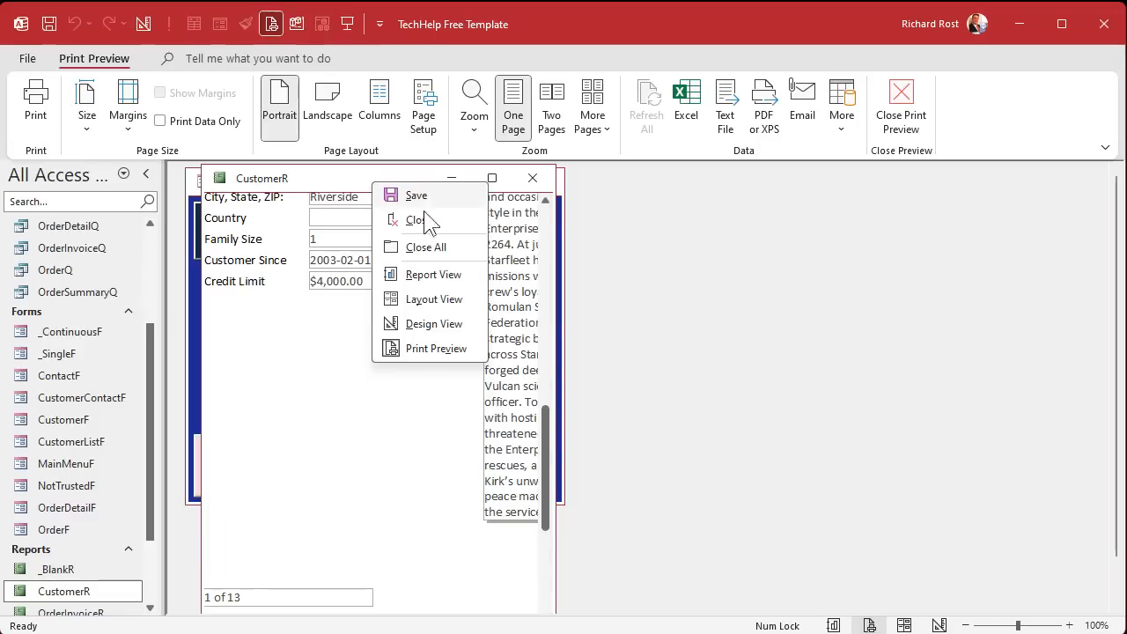
pyautogui.click(423, 326)
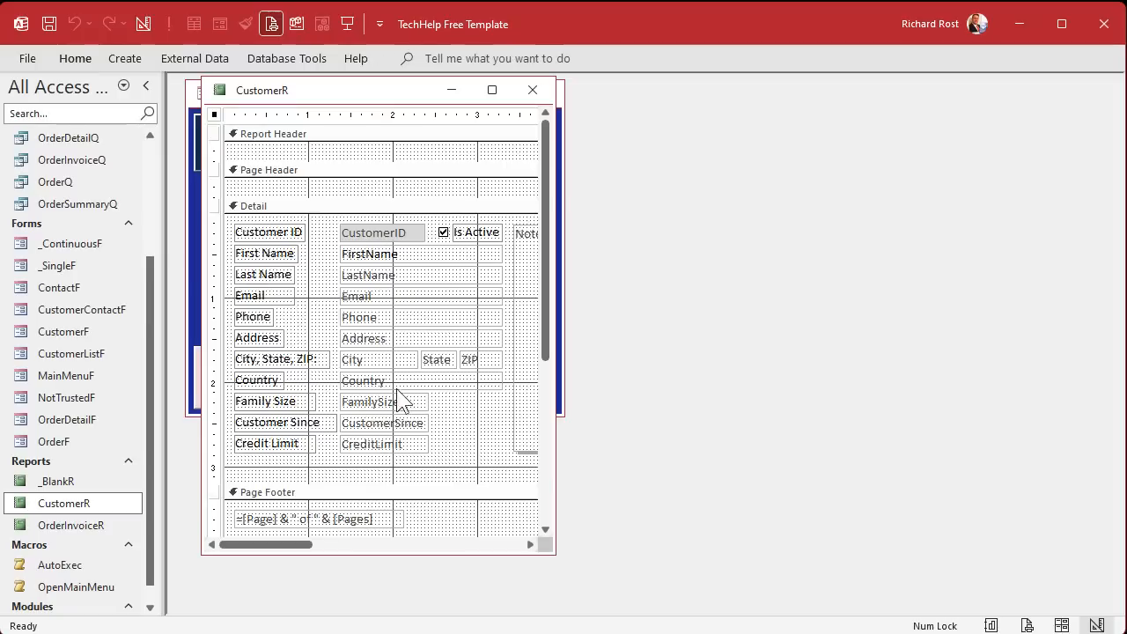
pyautogui.click(373, 521)
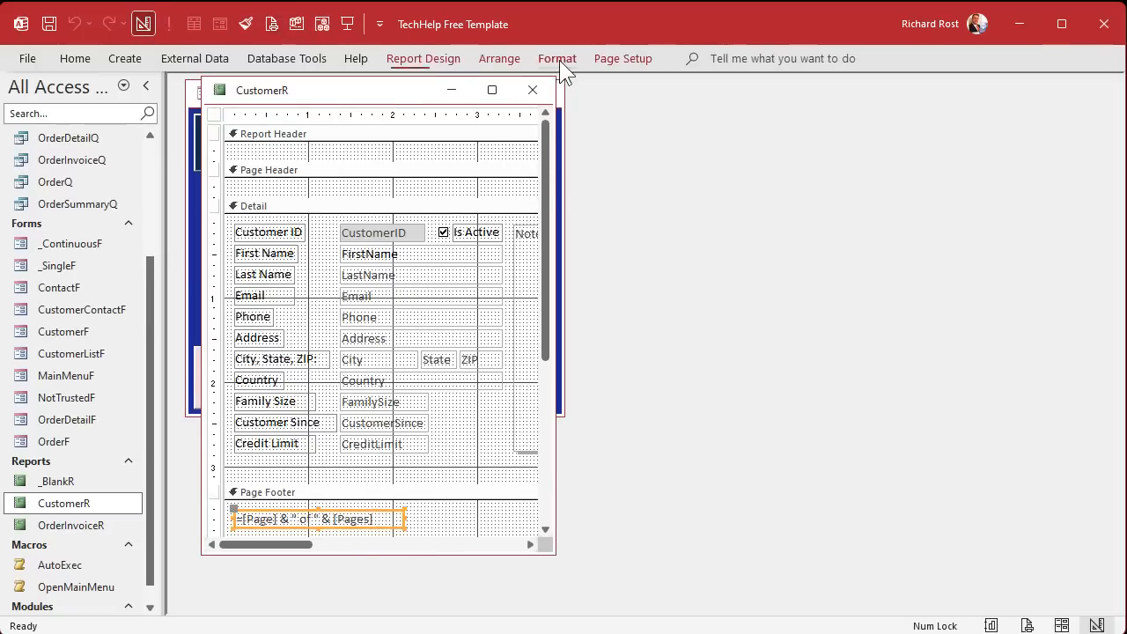
pyautogui.click(557, 59)
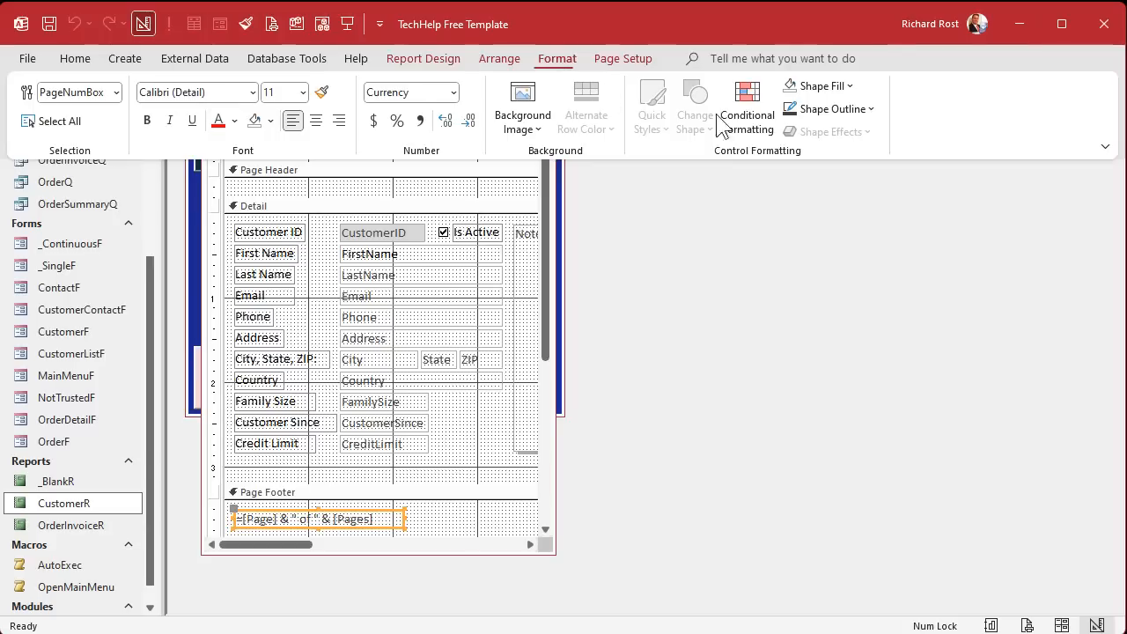
pyautogui.click(858, 111)
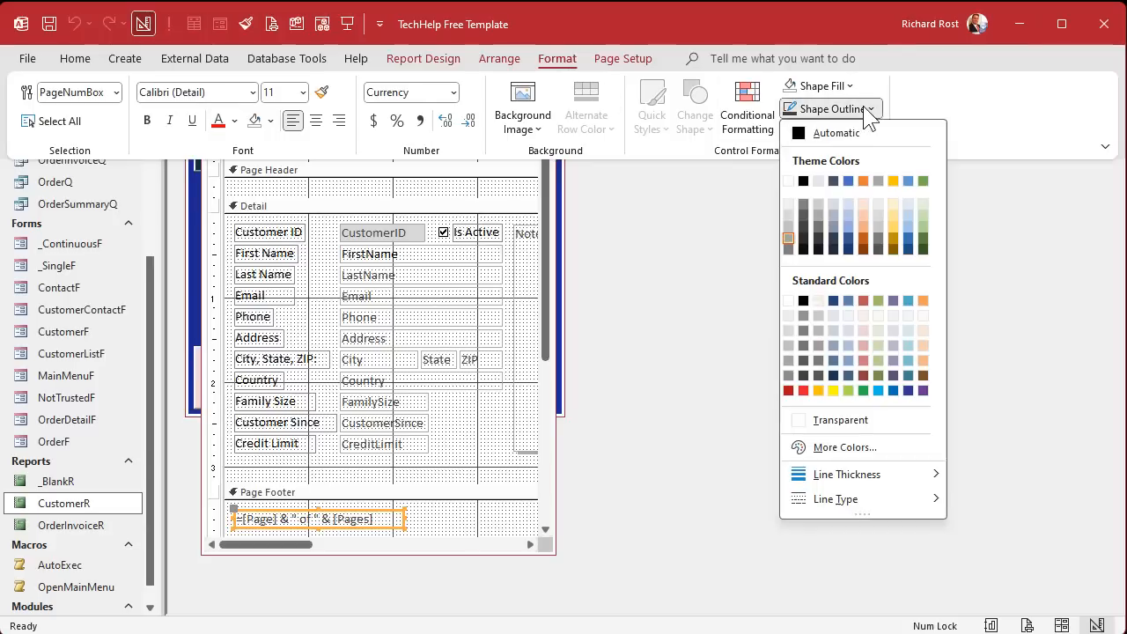
pyautogui.click(837, 423)
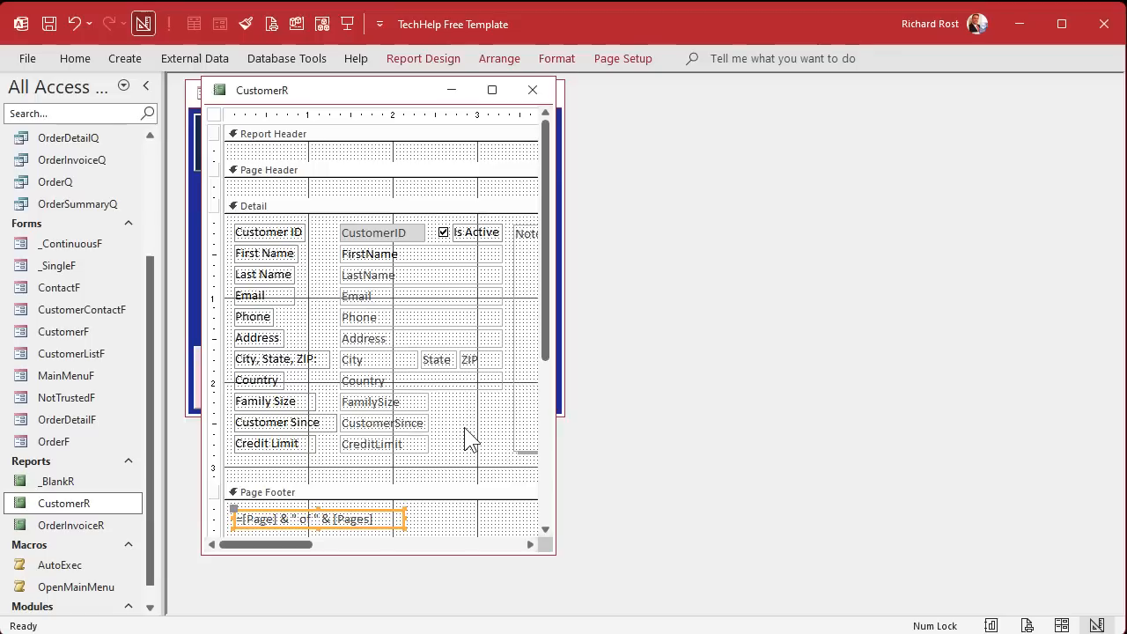
pyautogui.click(470, 437)
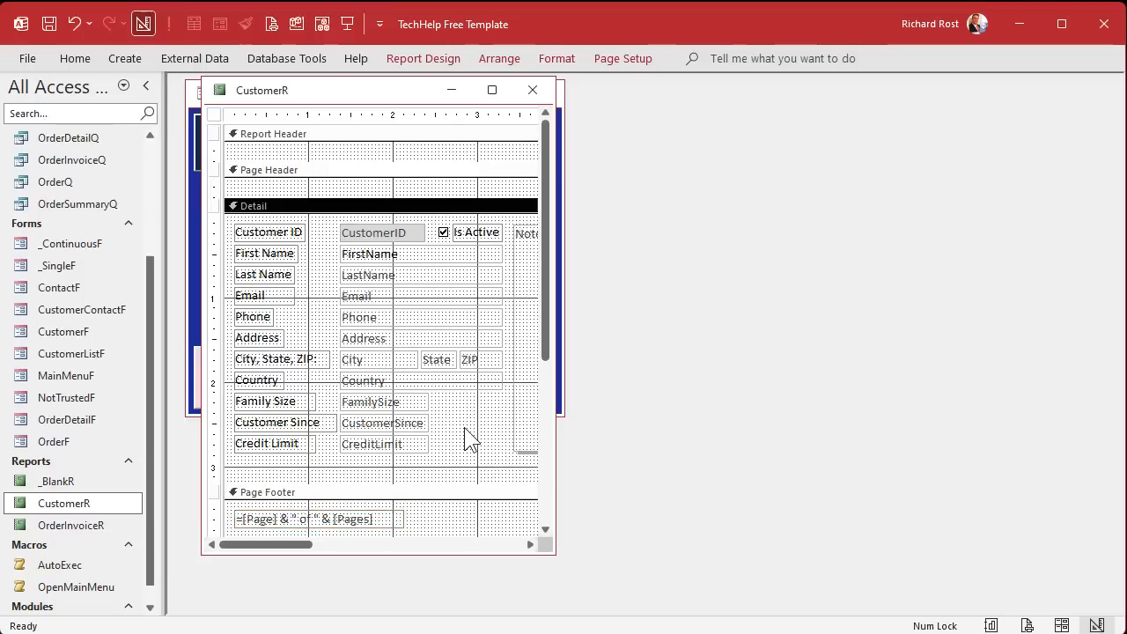
# Step: Close CustomerR and open it again in Print Preview, collapsing the ribbon to show the whole first page with its footer
pyautogui.click(532, 89)
pyautogui.rightClick(75, 504)
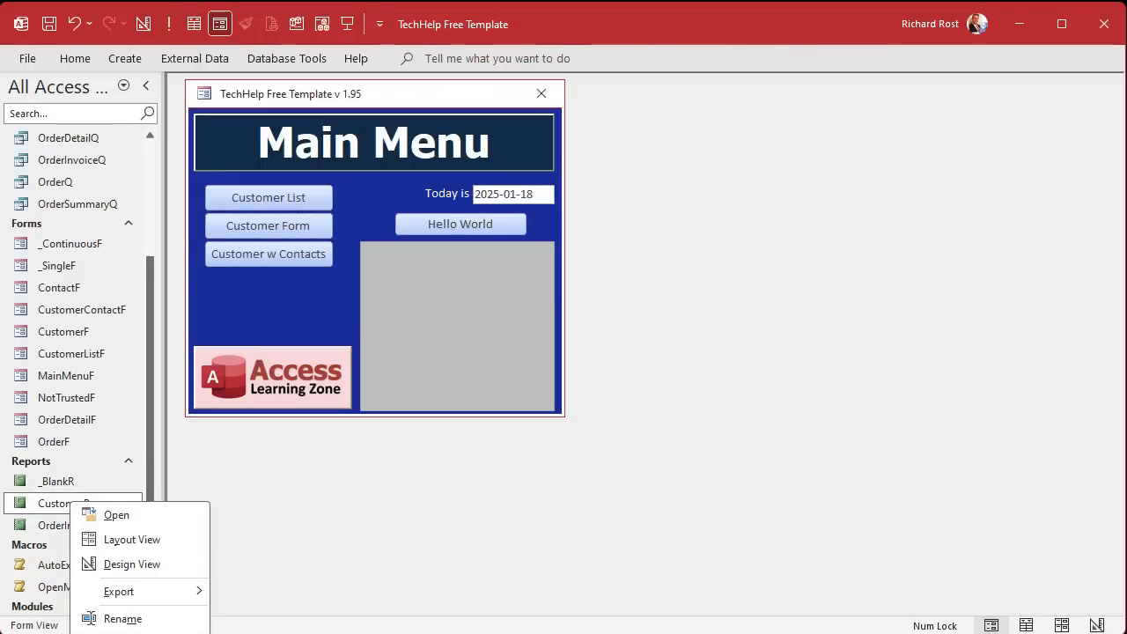
pyautogui.click(116, 515)
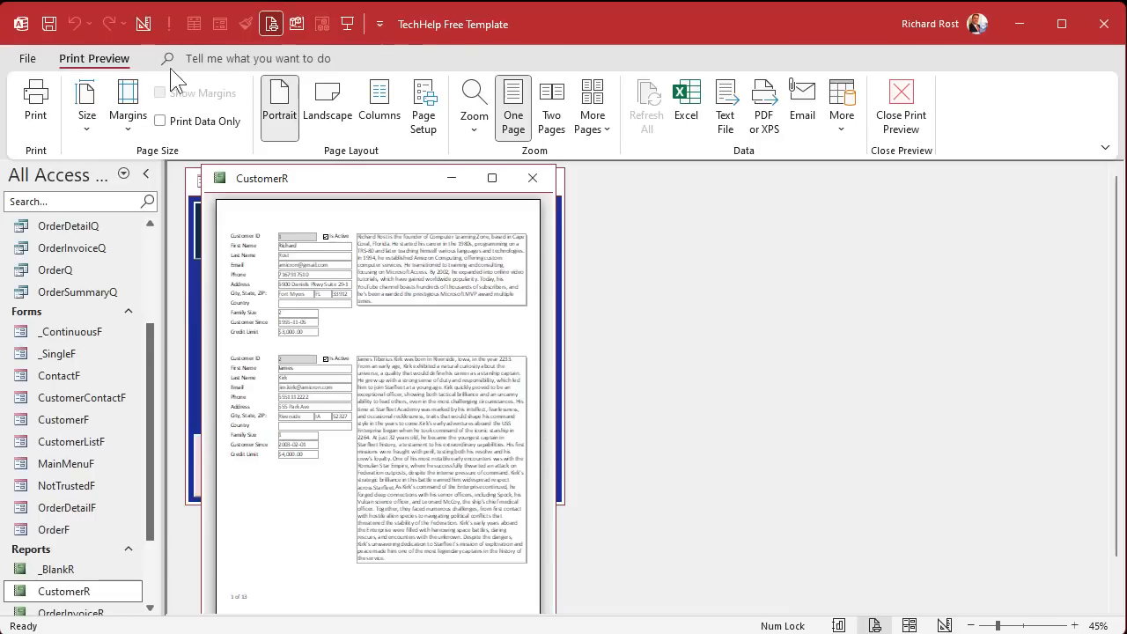
pyautogui.click(99, 67)
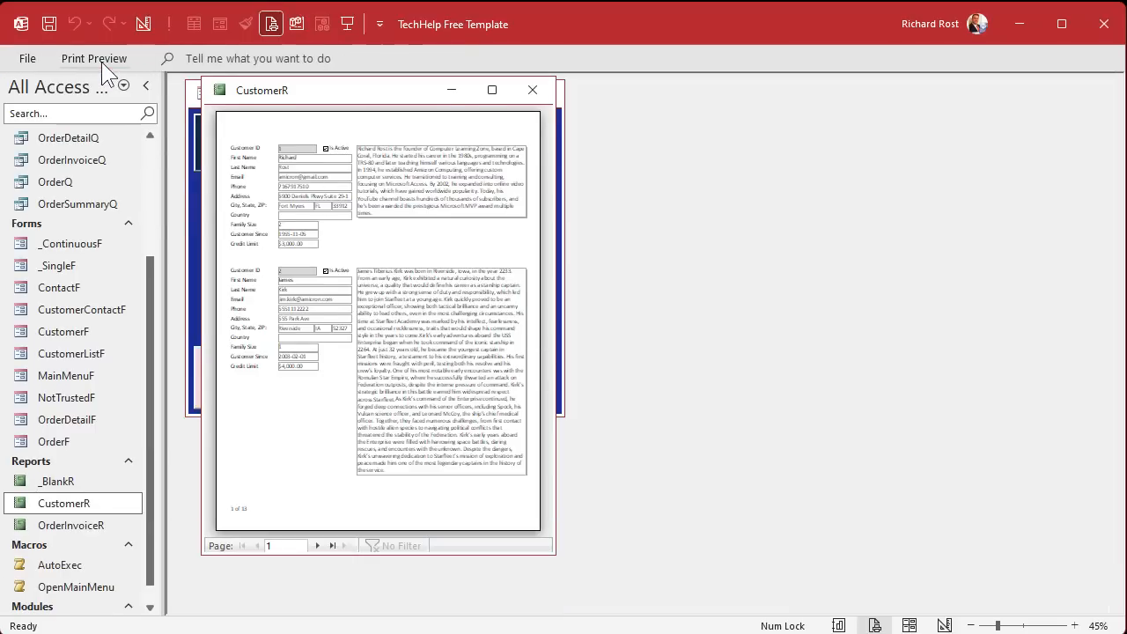
# Step: Page through the CustomerR preview to page 5, checking the page number in each footer, and go back to the first page
pyautogui.click(246, 523)
pyautogui.click(316, 545)
pyautogui.click(315, 545)
pyautogui.click(315, 545)
pyautogui.click(315, 545)
pyautogui.click(393, 275)
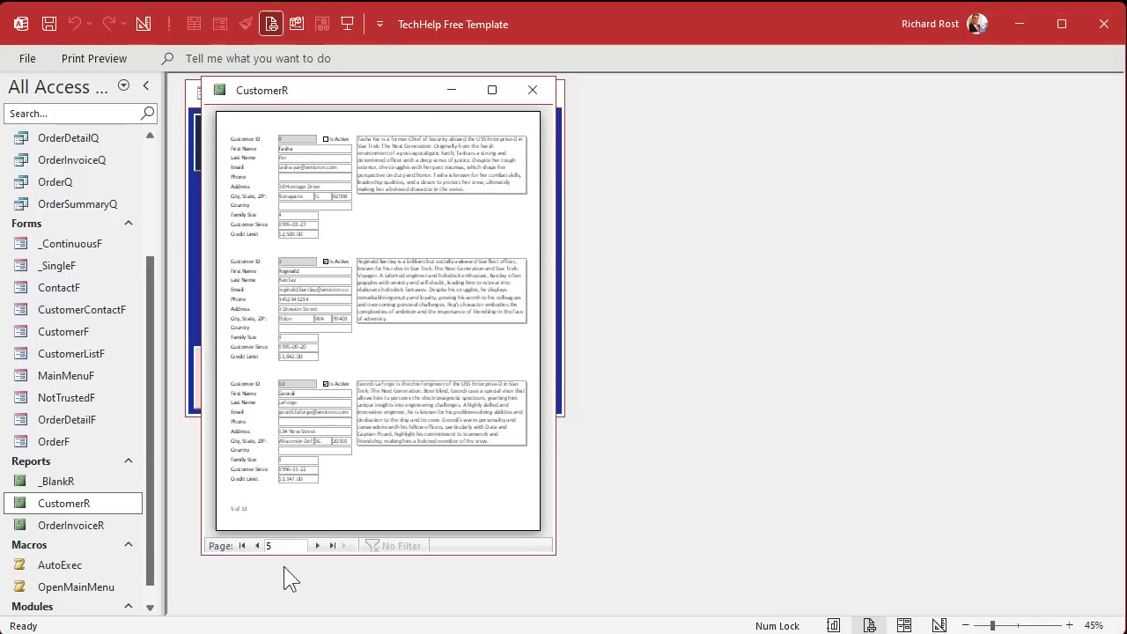
pyautogui.click(243, 546)
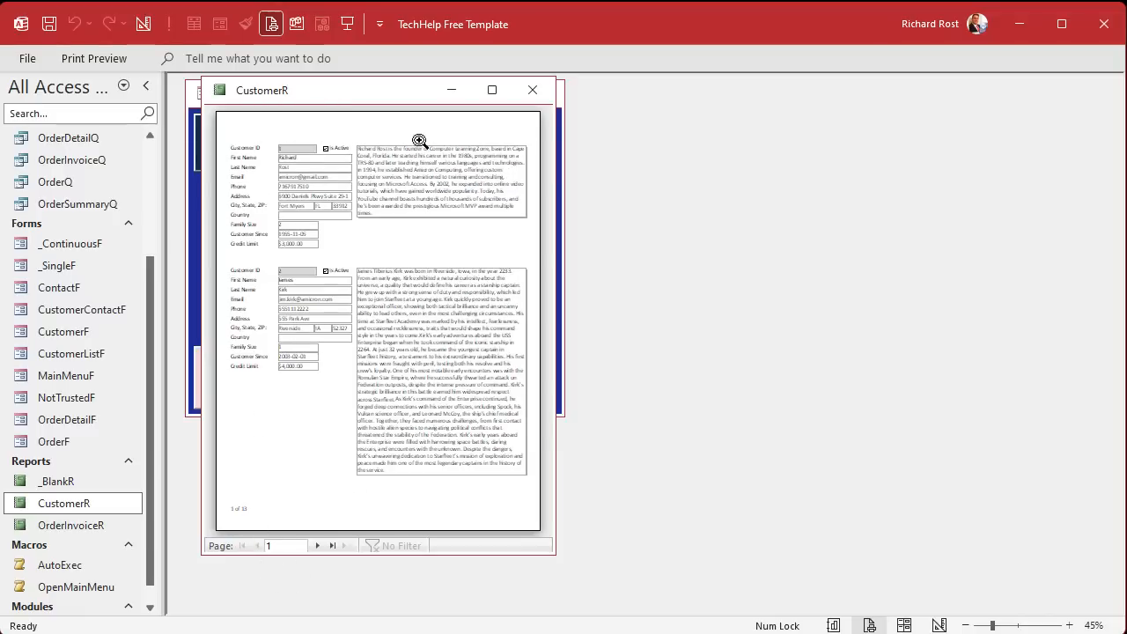
# Step: In CustomerR's Design View, collapse the empty Page Header section and make the Report Header taller
pyautogui.rightClick(360, 97)
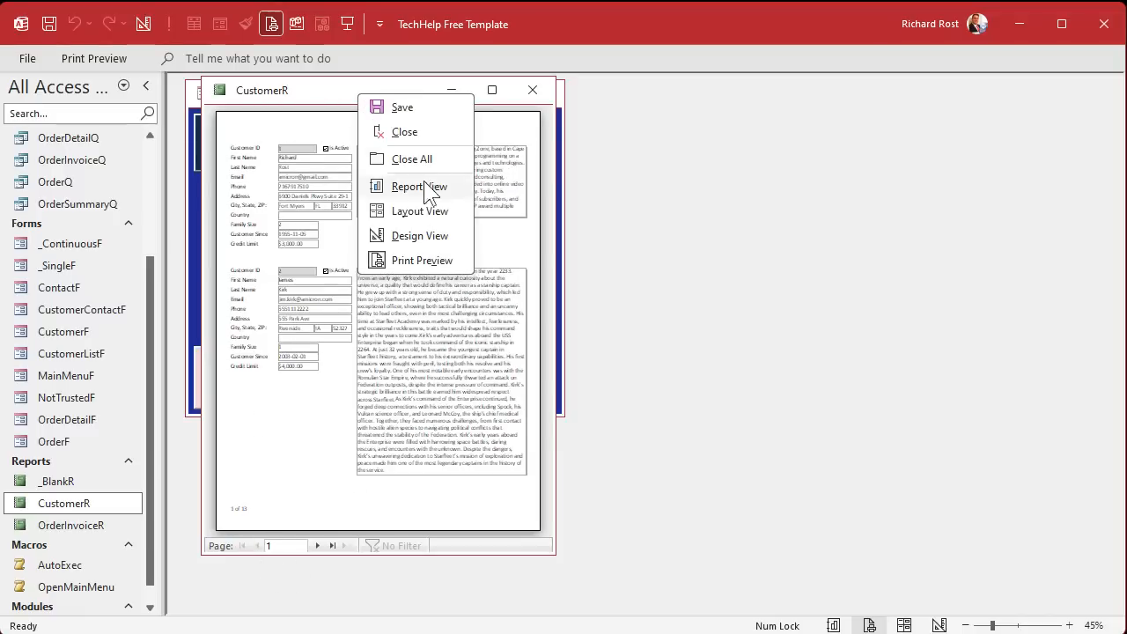
pyautogui.click(419, 233)
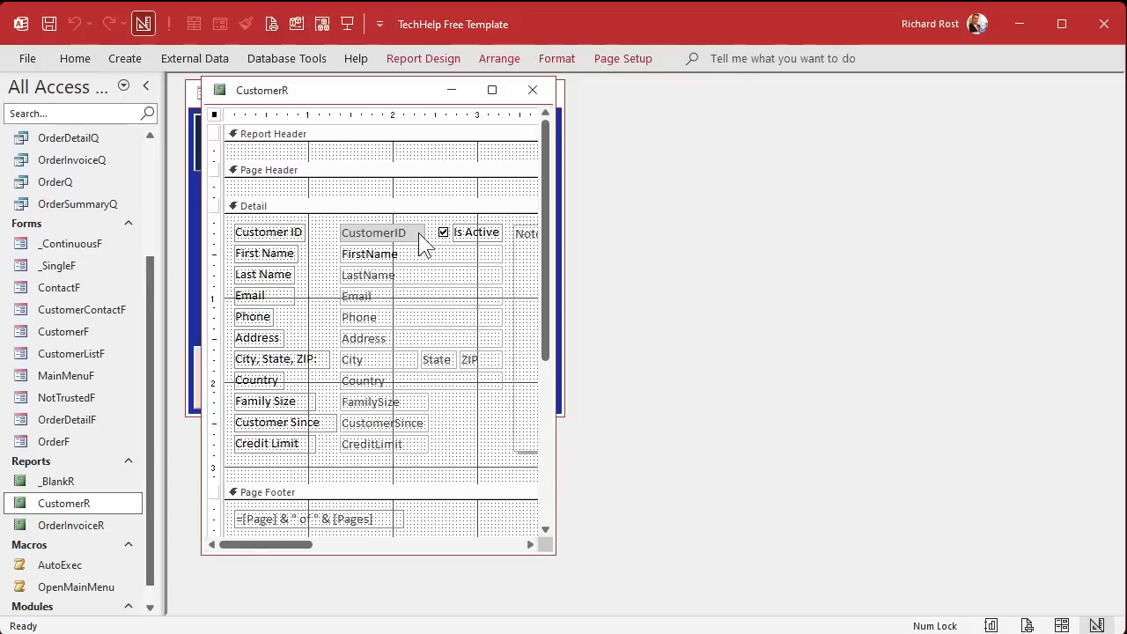
pyautogui.moveTo(345, 181)
pyautogui.mouseDown()
pyautogui.moveTo(344, 171)
pyautogui.moveTo(342, 181)
pyautogui.mouseUp()
# Step: Copy the Customer ID label into the Report Header, enlarge it to about 3 inches wide and change its caption to Customer Report
pyautogui.click(286, 227)
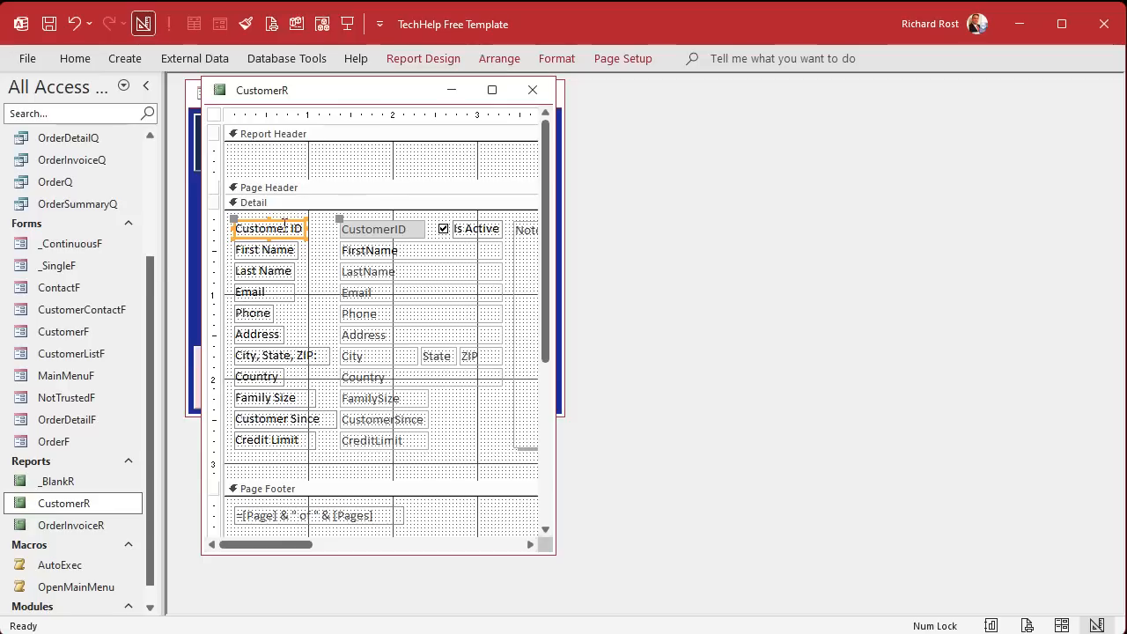
pyautogui.click(315, 169)
pyautogui.hotkey('ctrl', 'v')
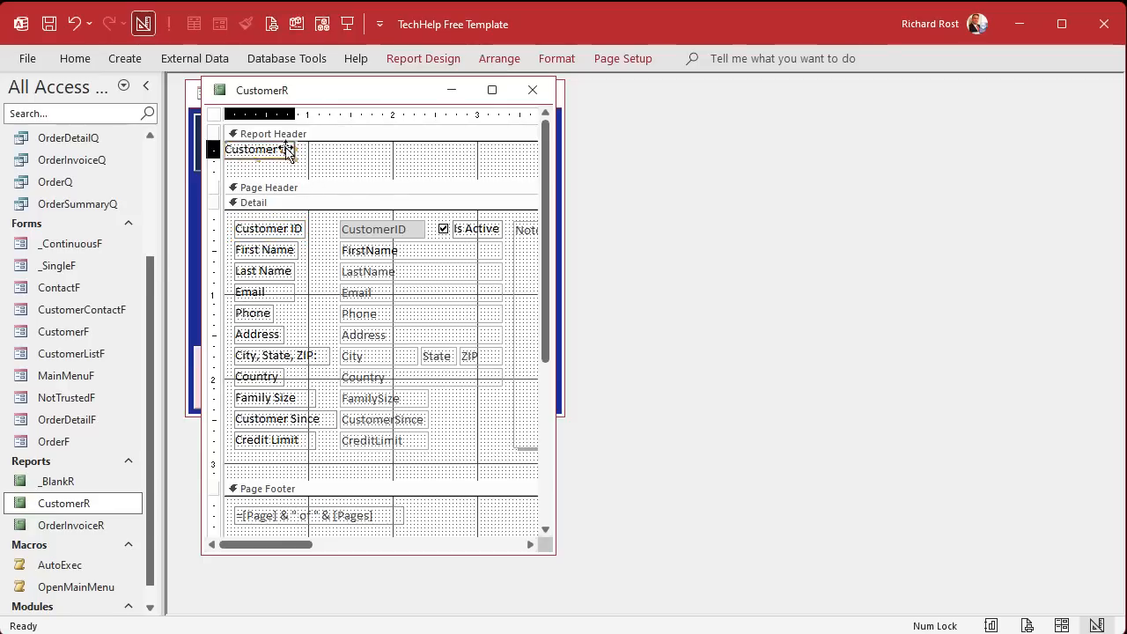
pyautogui.moveTo(306, 153); pyautogui.dragTo(480, 157)
pyautogui.moveTo(357, 161); pyautogui.dragTo(173, 148)
pyautogui.write('Customer Repor')
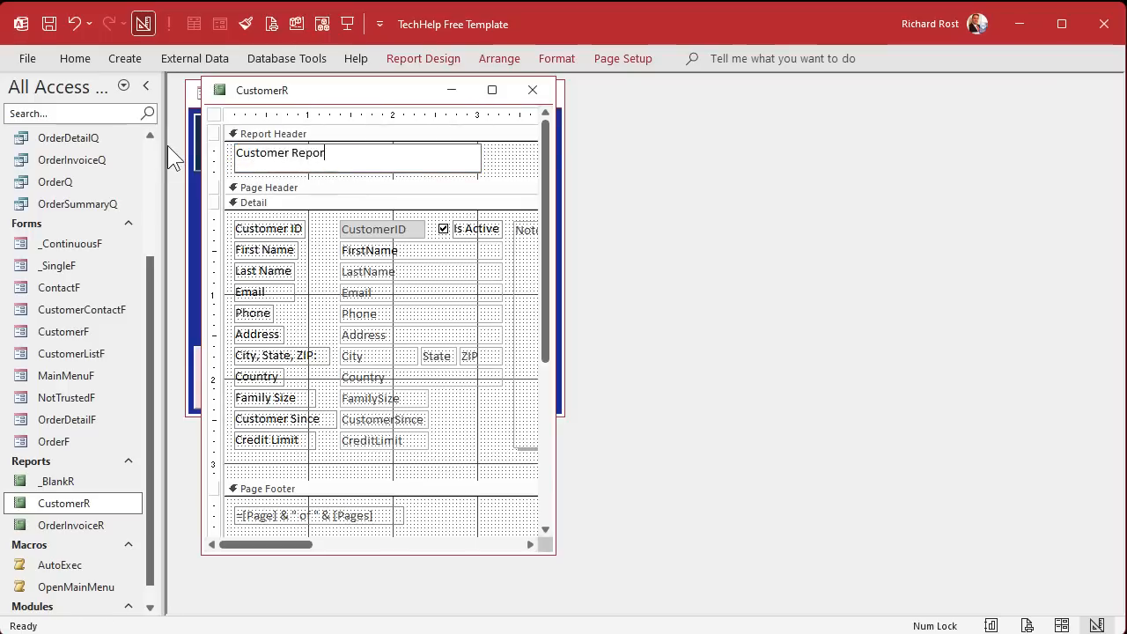
pyautogui.write('t')
pyautogui.press('Return')
# Step: Format the Customer Report title in the Report Header as bold, 22-point text
pyautogui.click(550, 57)
pyautogui.click(302, 91)
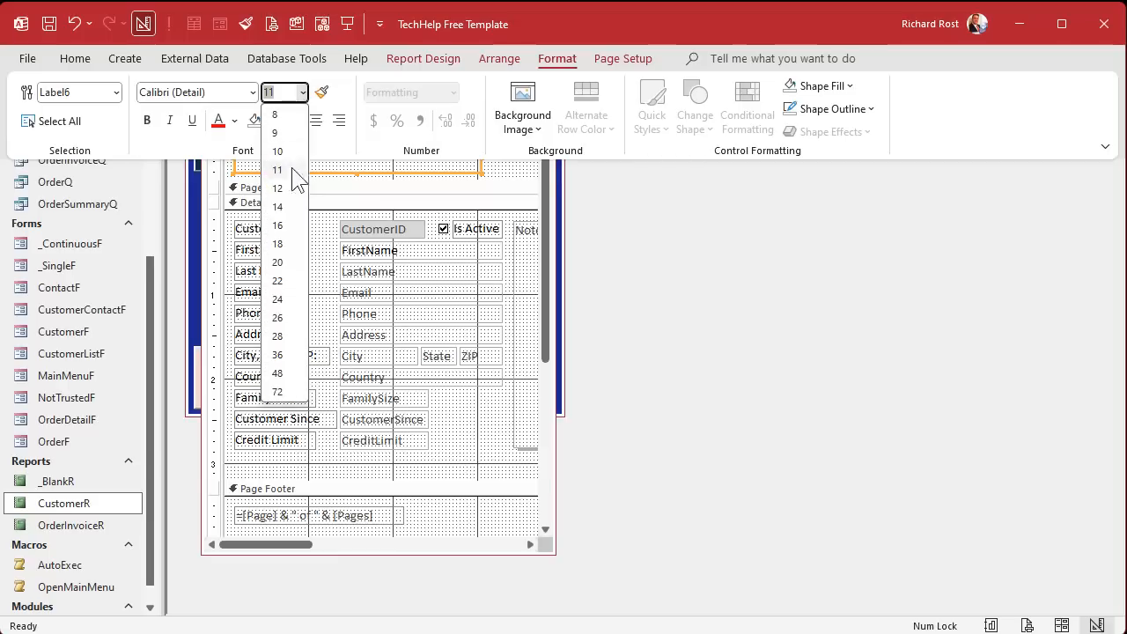
pyautogui.click(278, 298)
pyautogui.click(302, 91)
pyautogui.click(288, 293)
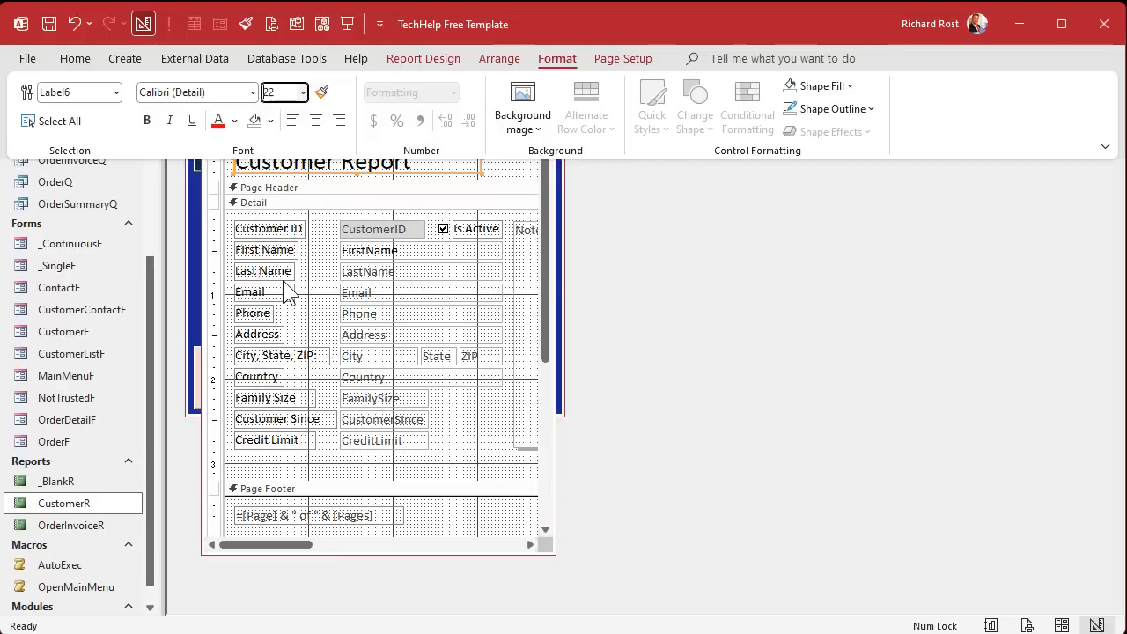
pyautogui.click(520, 178)
# Step: Draw a horizontal line about 7.7 inches long beneath the Customer Report title, adjusting the Report Header's height to fit it
pyautogui.moveTo(555, 377); pyautogui.dragTo(979, 392)
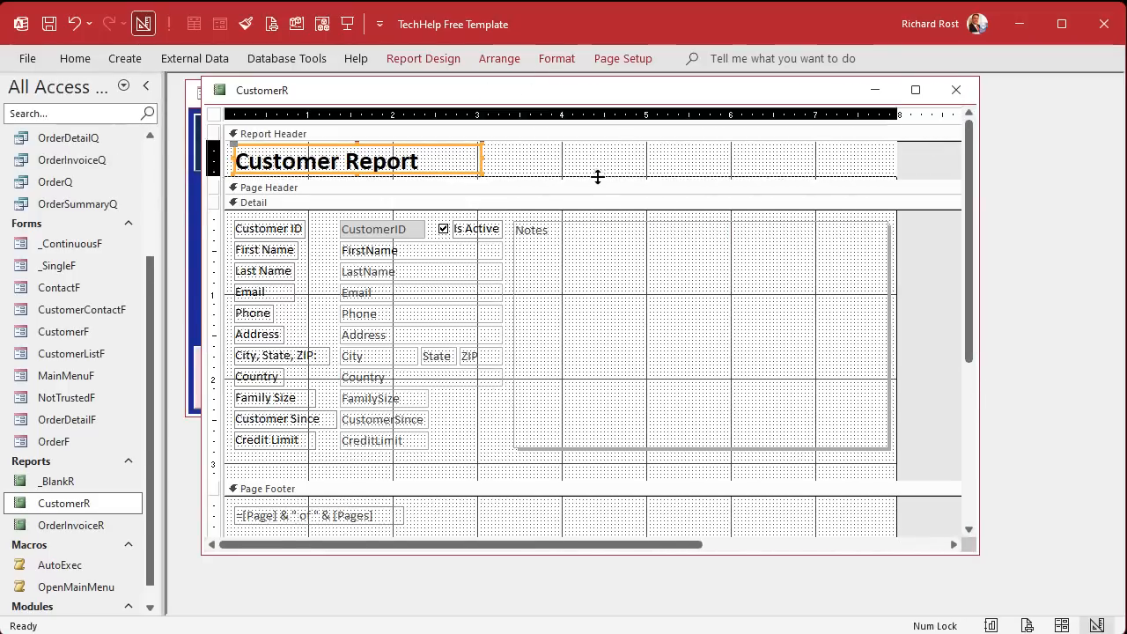
pyautogui.moveTo(596, 176); pyautogui.dragTo(592, 197)
pyautogui.click(439, 58)
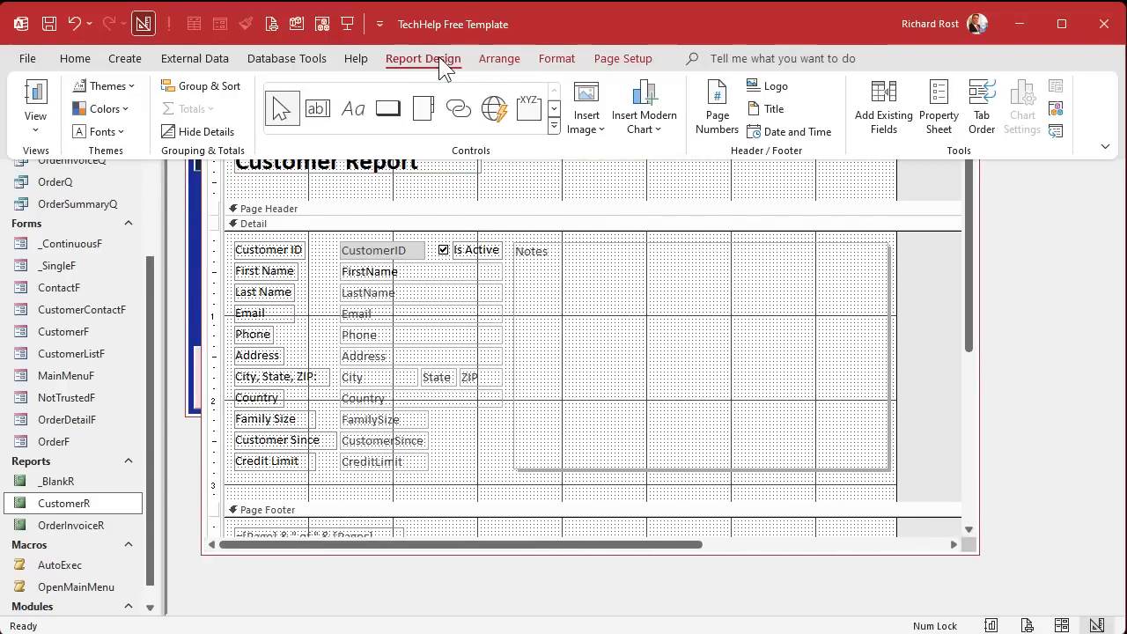
pyautogui.click(555, 143)
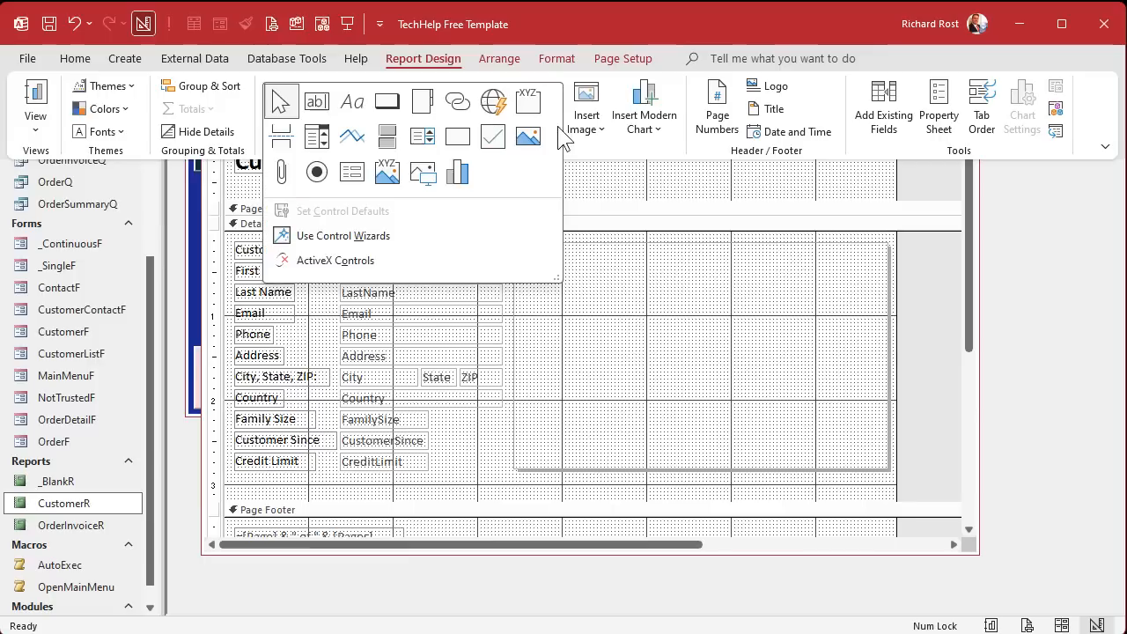
pyautogui.click(353, 137)
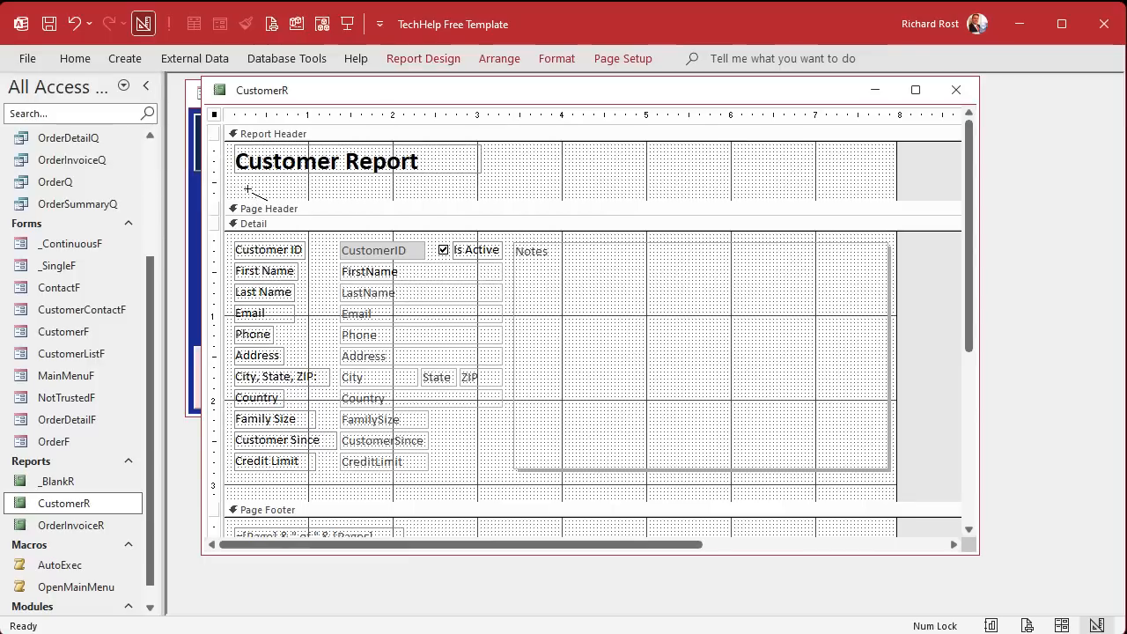
pyautogui.moveTo(234, 177); pyautogui.dragTo(887, 181)
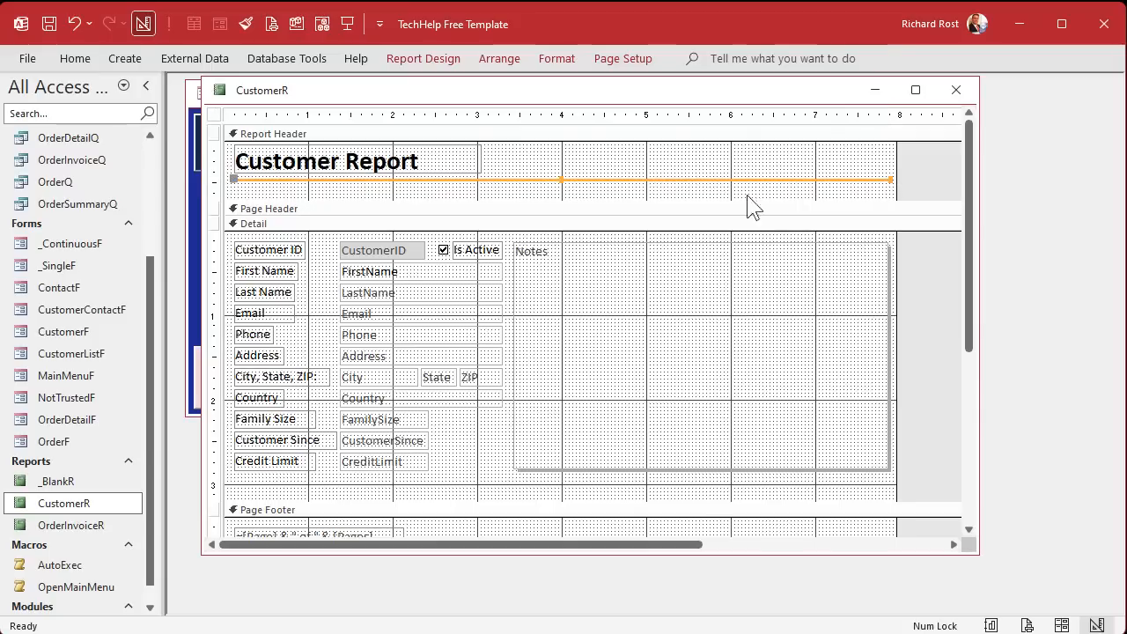
pyautogui.click(659, 196)
pyautogui.moveTo(659, 187); pyautogui.dragTo(654, 180)
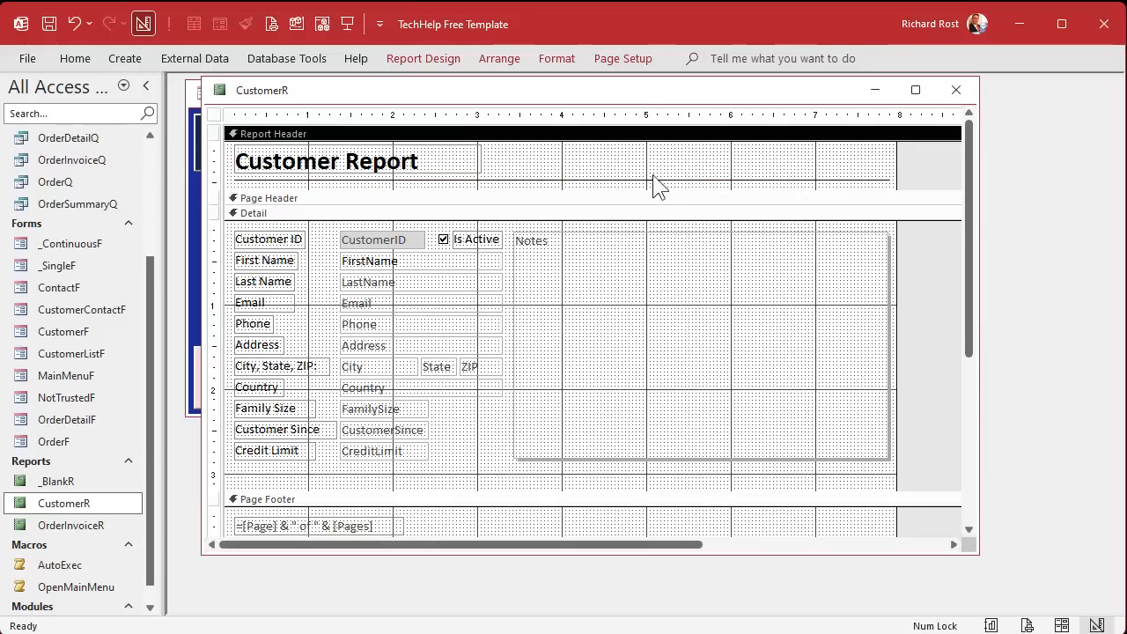
# Step: Copy the Report Header line into the Page Footer just above the page number, and shorten the Detail section slightly
pyautogui.click(567, 181)
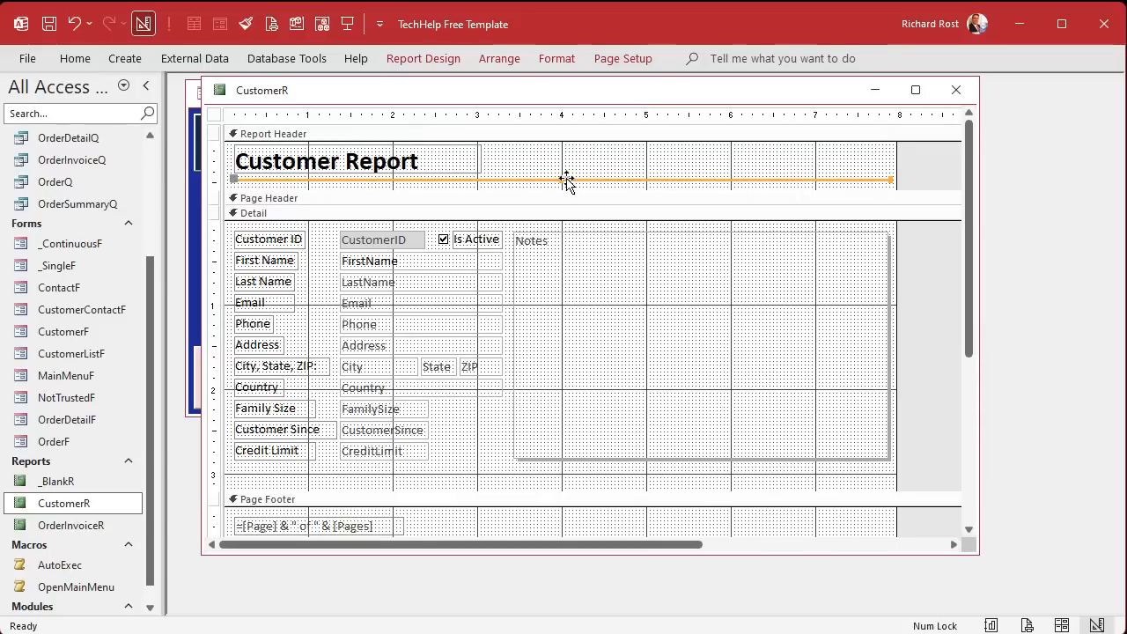
pyautogui.click(417, 500)
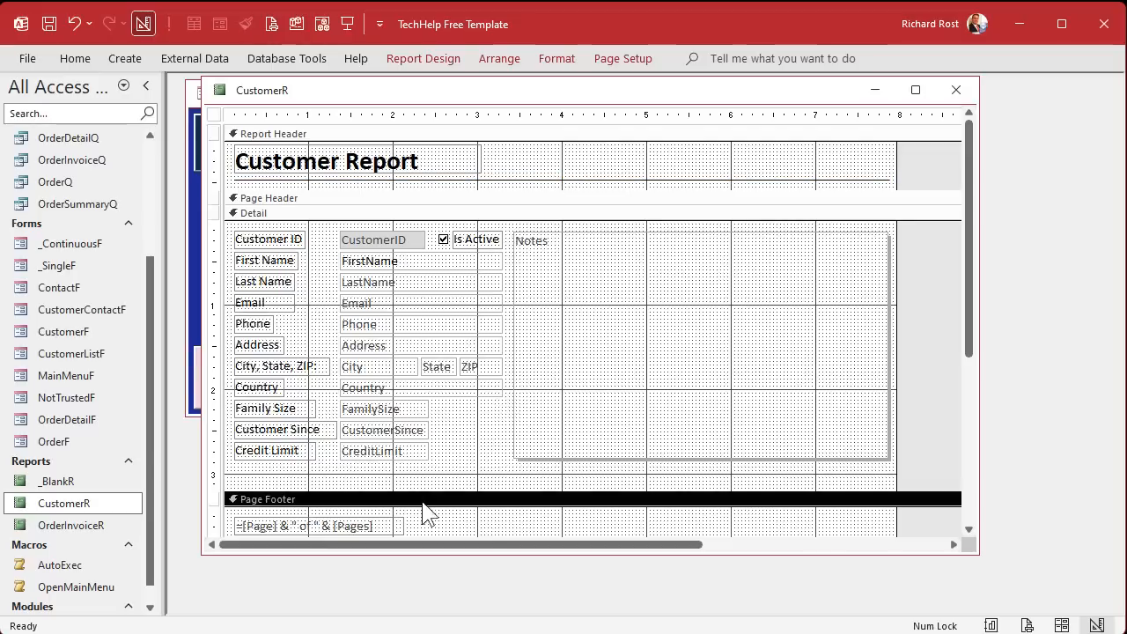
pyautogui.hotkey('ctrl', 'v')
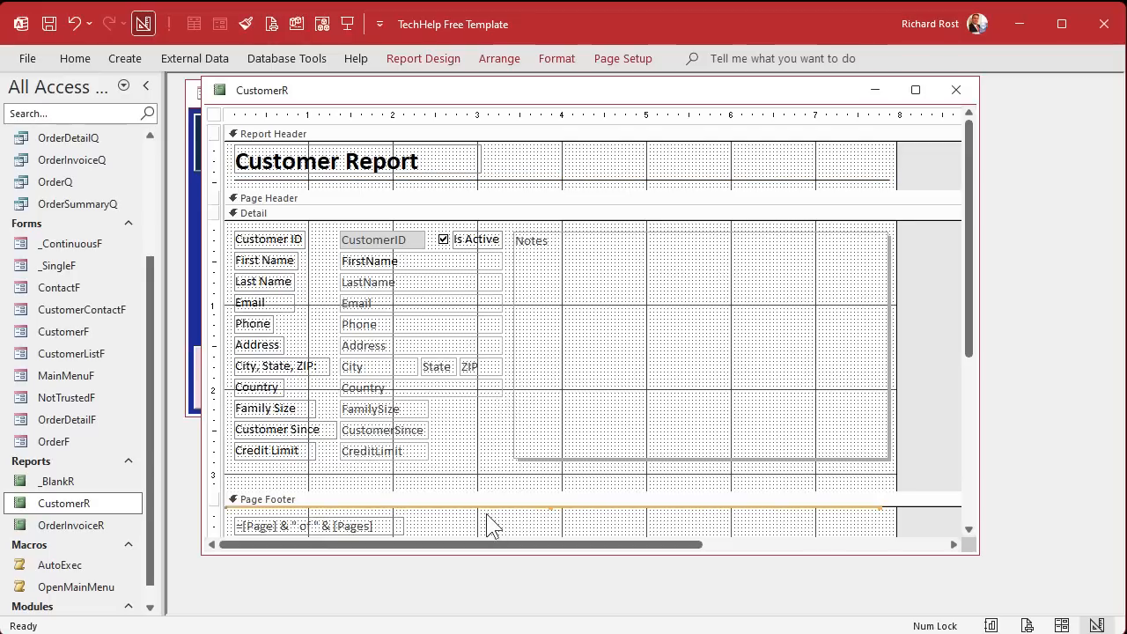
pyautogui.click(489, 508)
pyautogui.moveTo(489, 509); pyautogui.dragTo(495, 516)
pyautogui.click(515, 490)
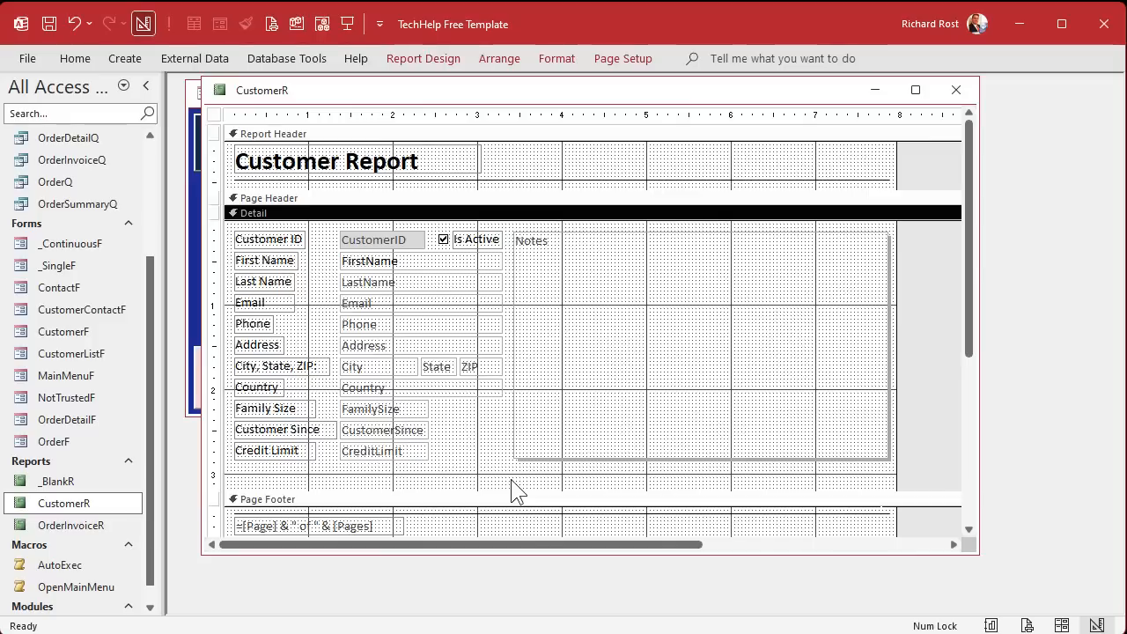
pyautogui.moveTo(598, 483); pyautogui.dragTo(596, 472)
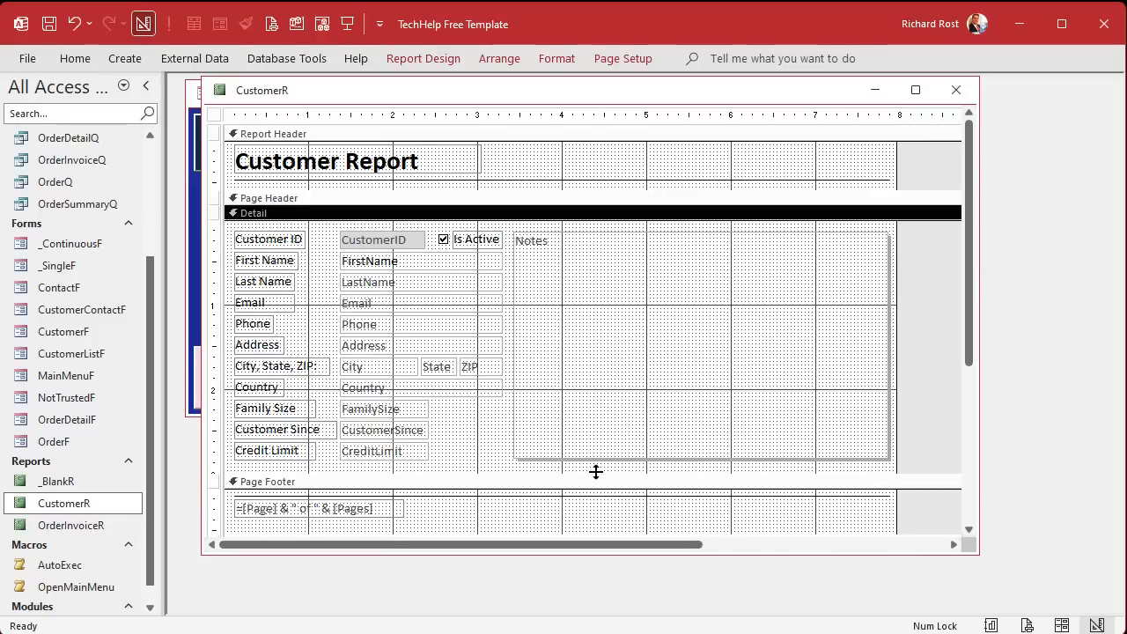
# Step: Close CustomerR and reopen it in Print Preview, collapsing the ribbon to show the whole first page
pyautogui.click(955, 89)
pyautogui.rightClick(72, 506)
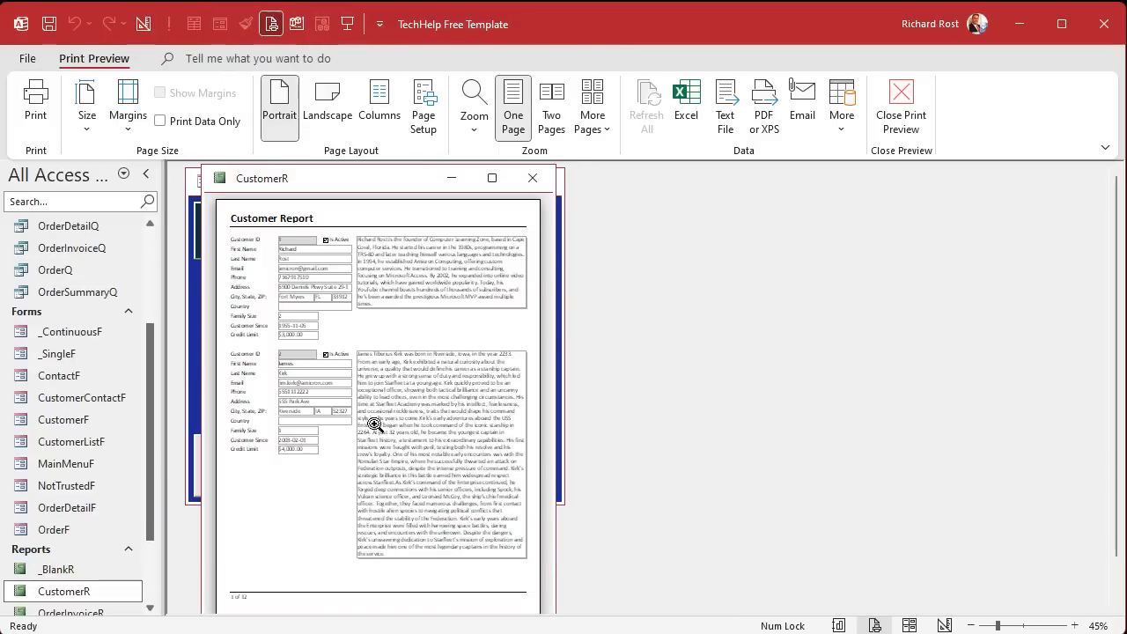
pyautogui.doubleClick(106, 58)
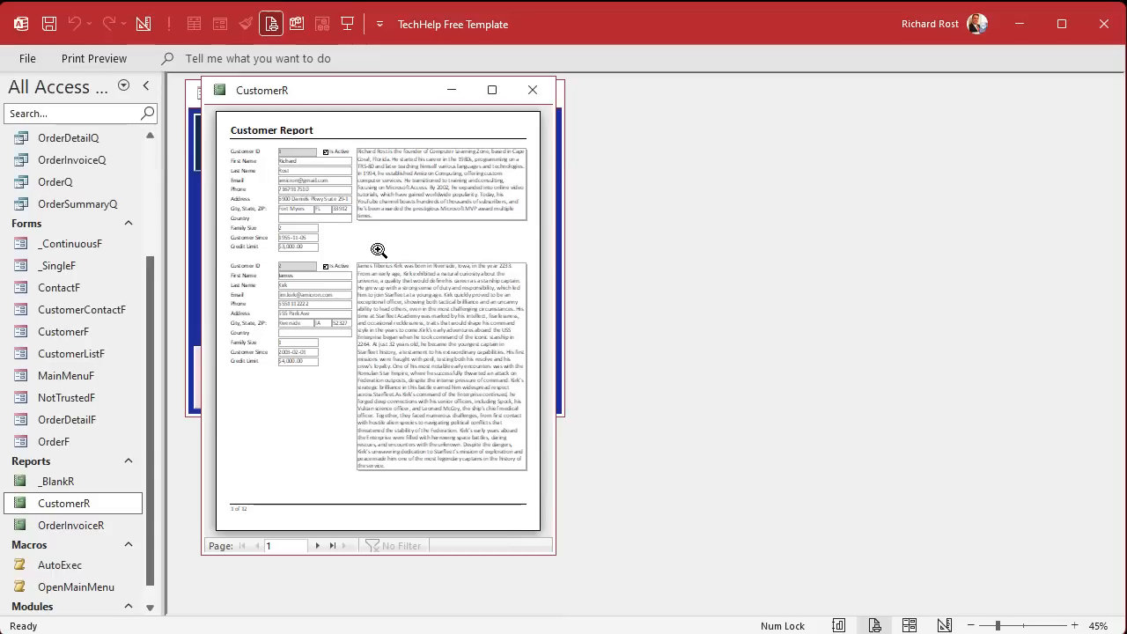
# Step: Page through the preview to page 5, checking where the title and footer line appear, and return to the first page
pyautogui.click(316, 545)
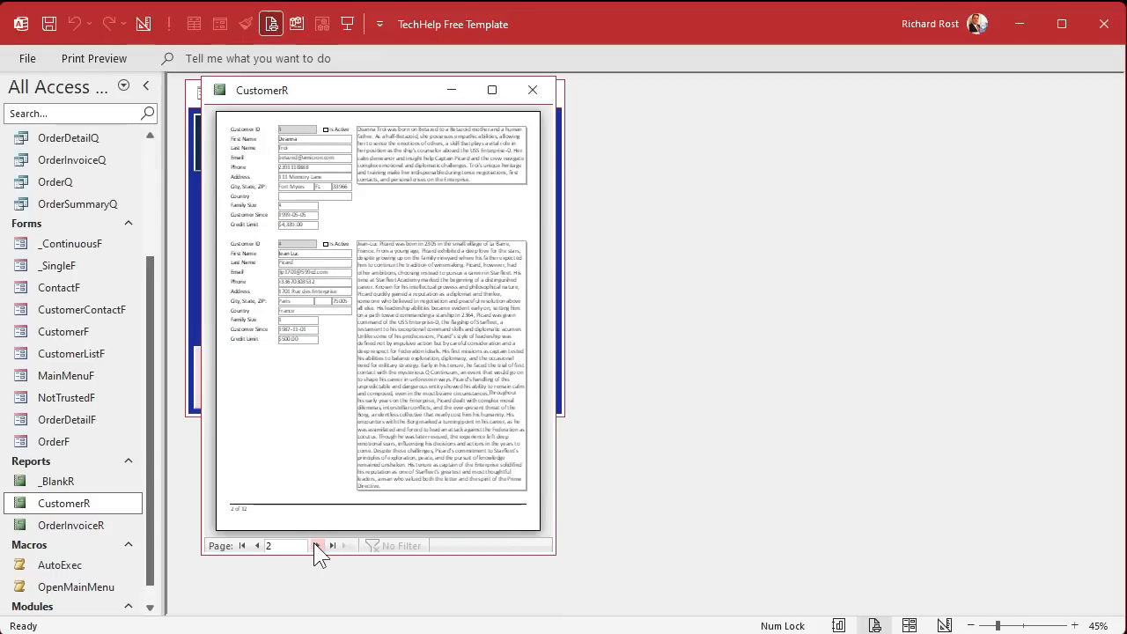
pyautogui.click(316, 545)
pyautogui.click(316, 545)
pyautogui.click(316, 545)
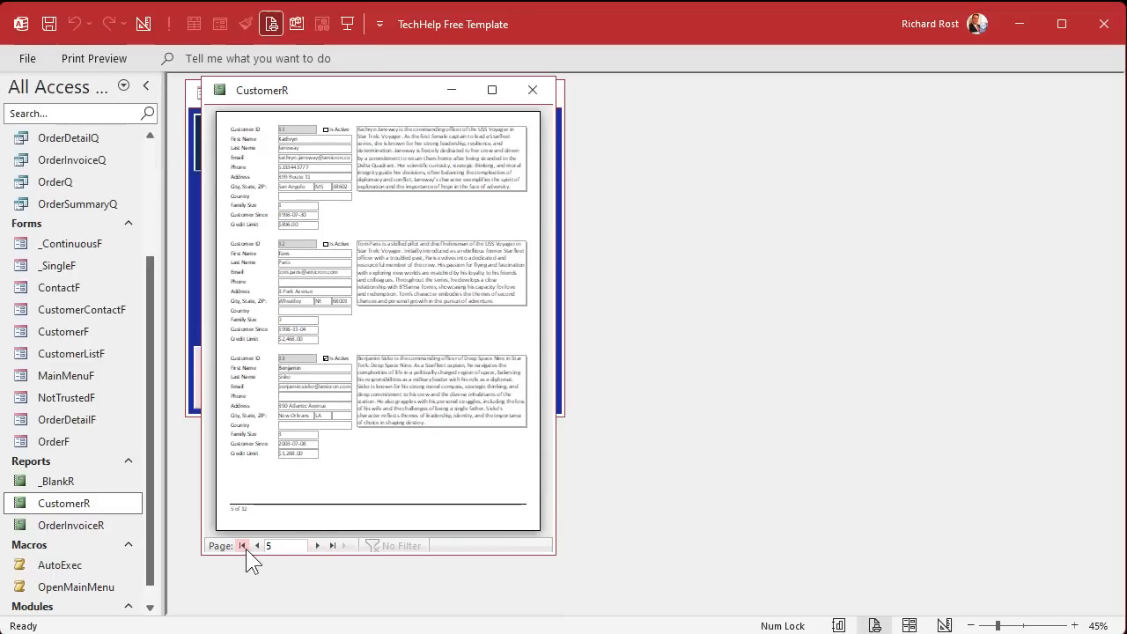
pyautogui.click(242, 546)
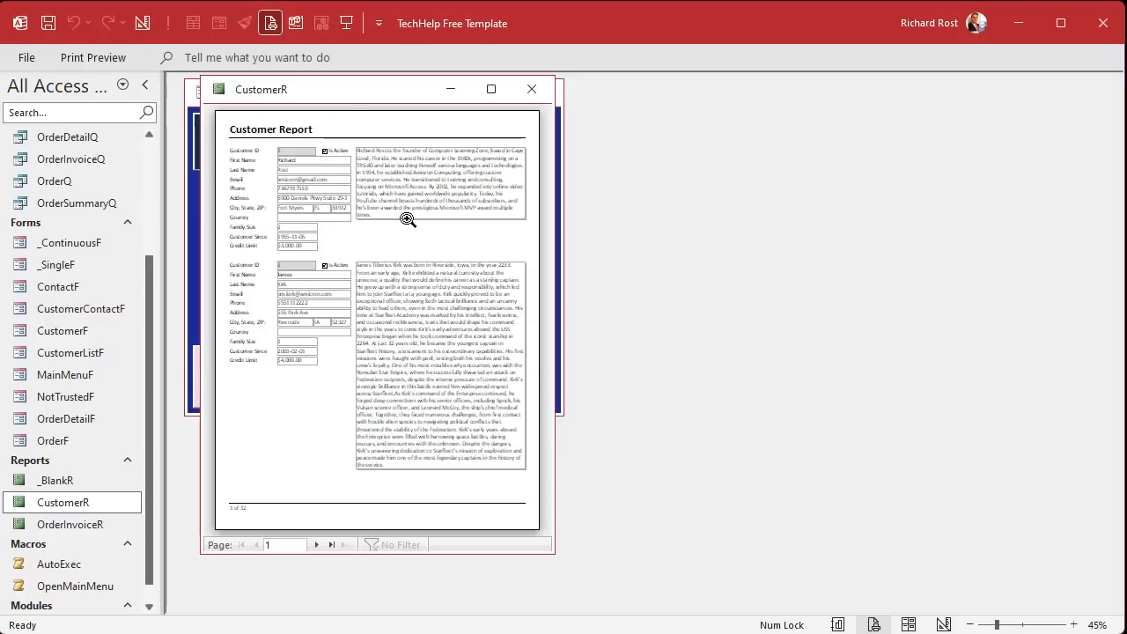
# Step: Close CustomerR, open the Main Menu form in Design View and place a command button below Customer w Contacts
pyautogui.click(531, 89)
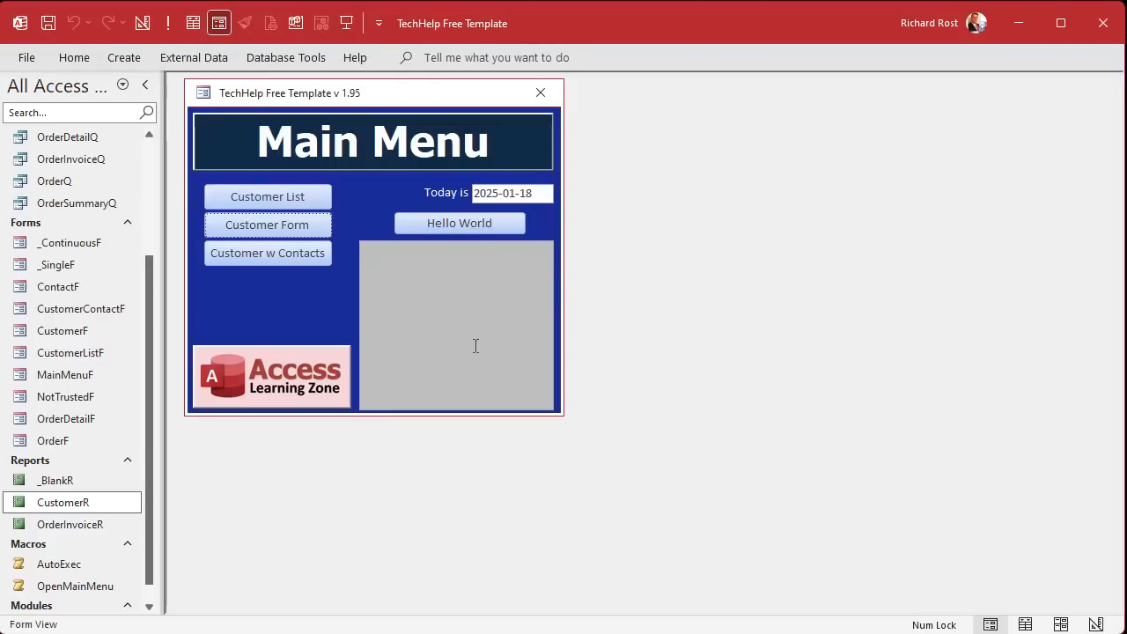
pyautogui.rightClick(387, 94)
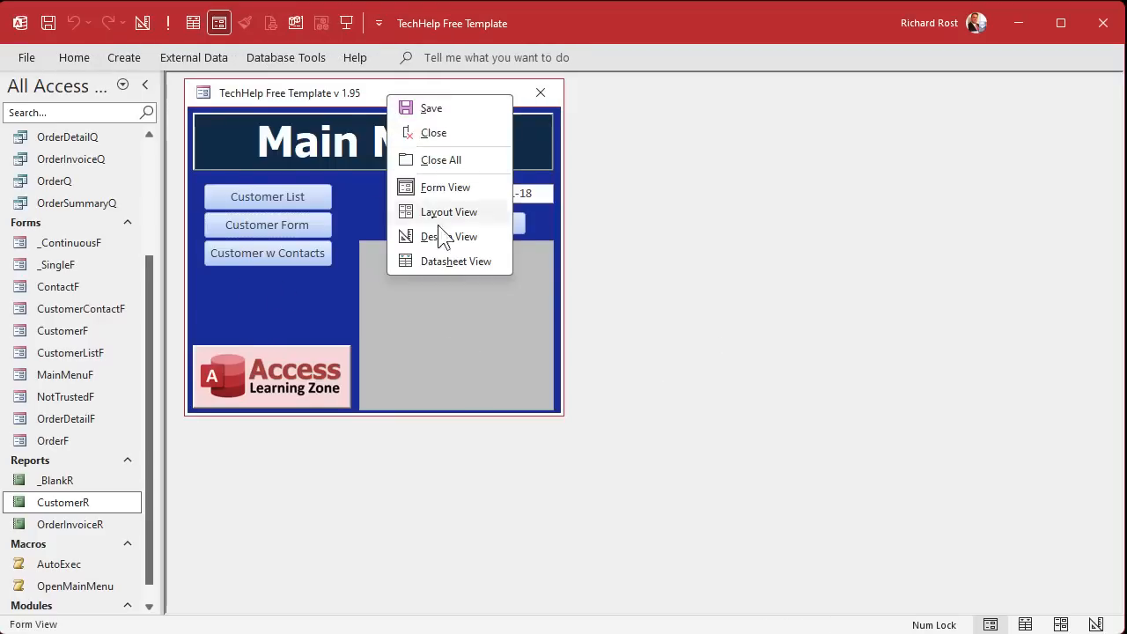
pyautogui.click(443, 234)
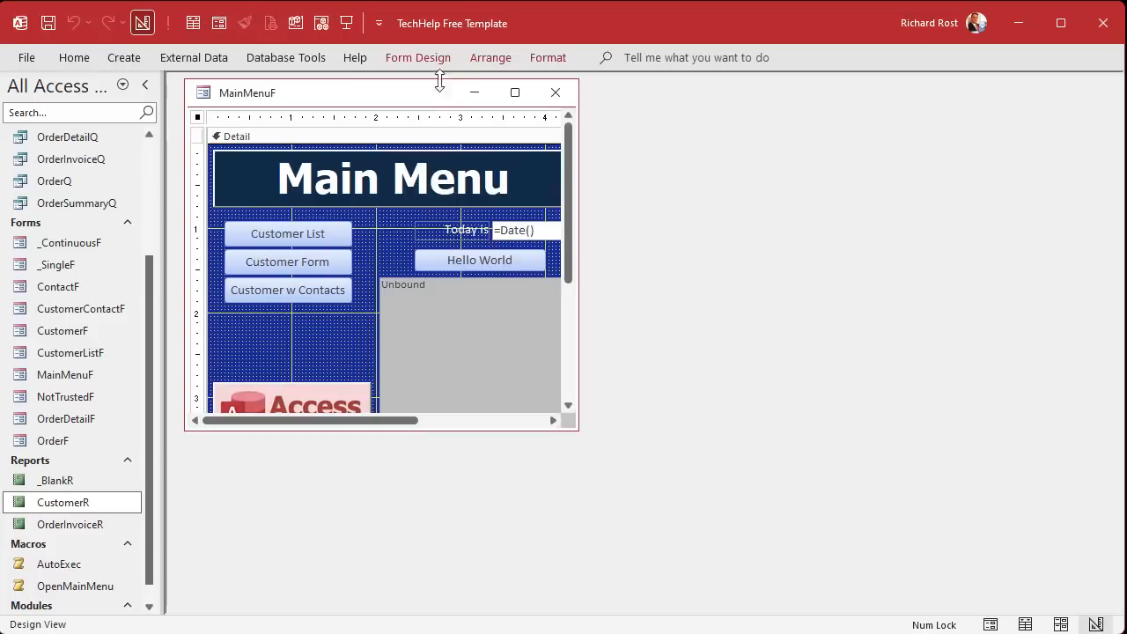
pyautogui.click(439, 57)
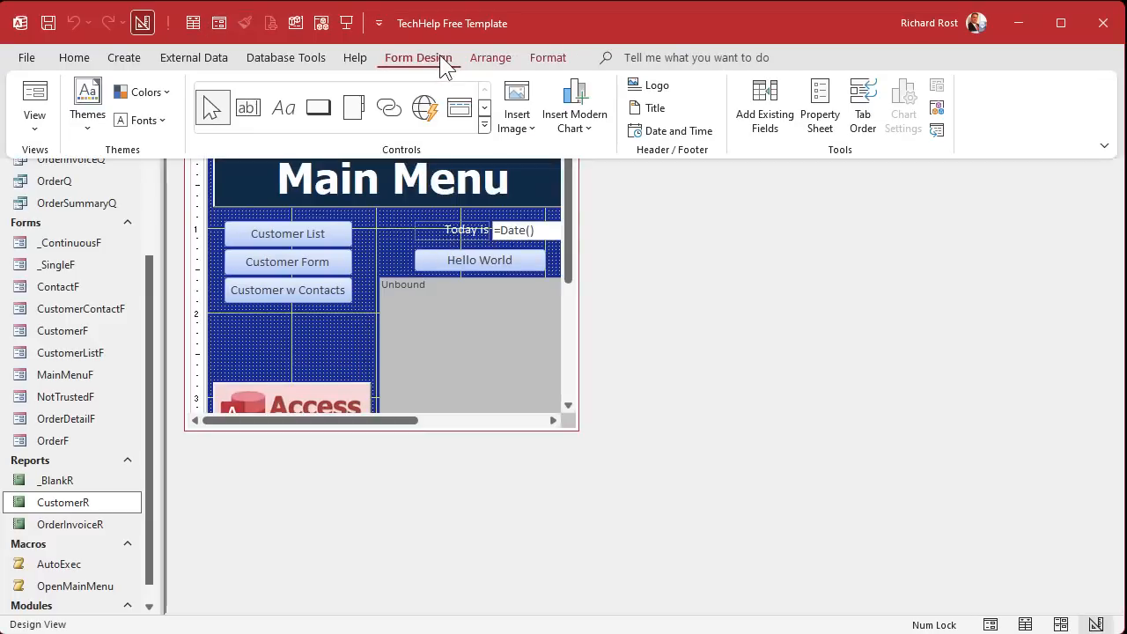
pyautogui.click(328, 110)
pyautogui.click(232, 313)
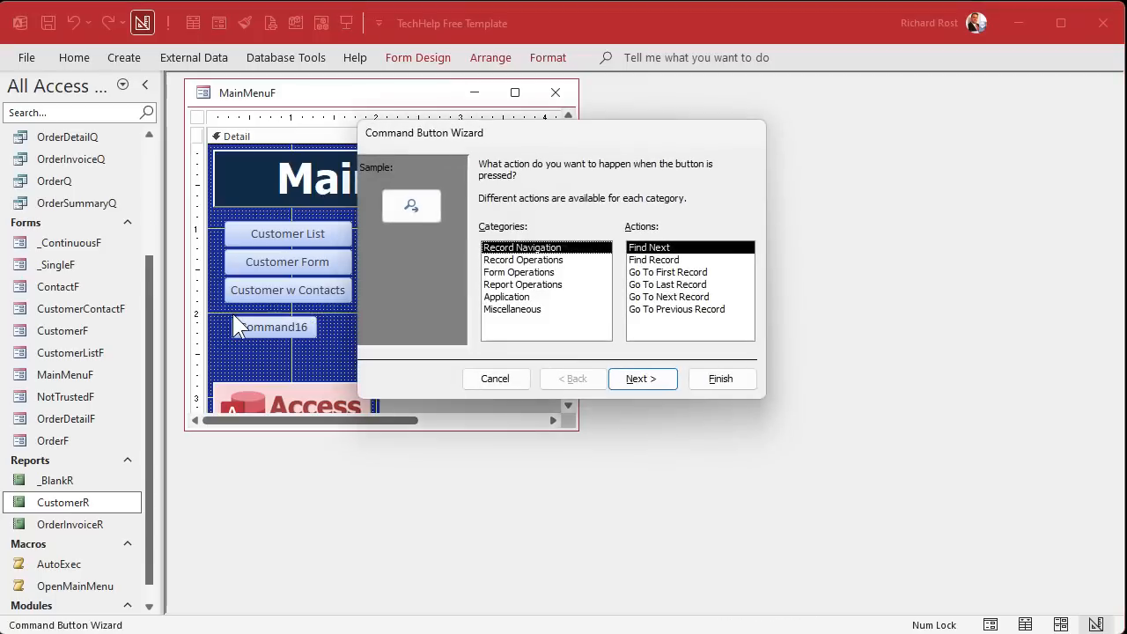
# Step: Set the new command button's action to Preview Report under Report Operations, using the CustomerR report
pyautogui.click(533, 285)
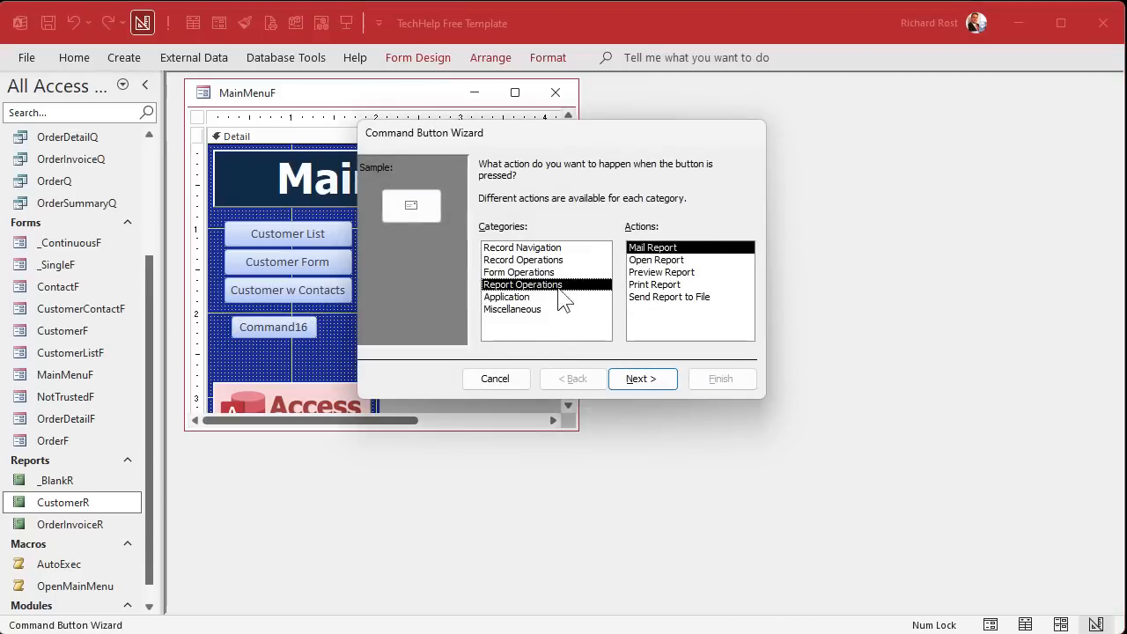
pyautogui.click(677, 275)
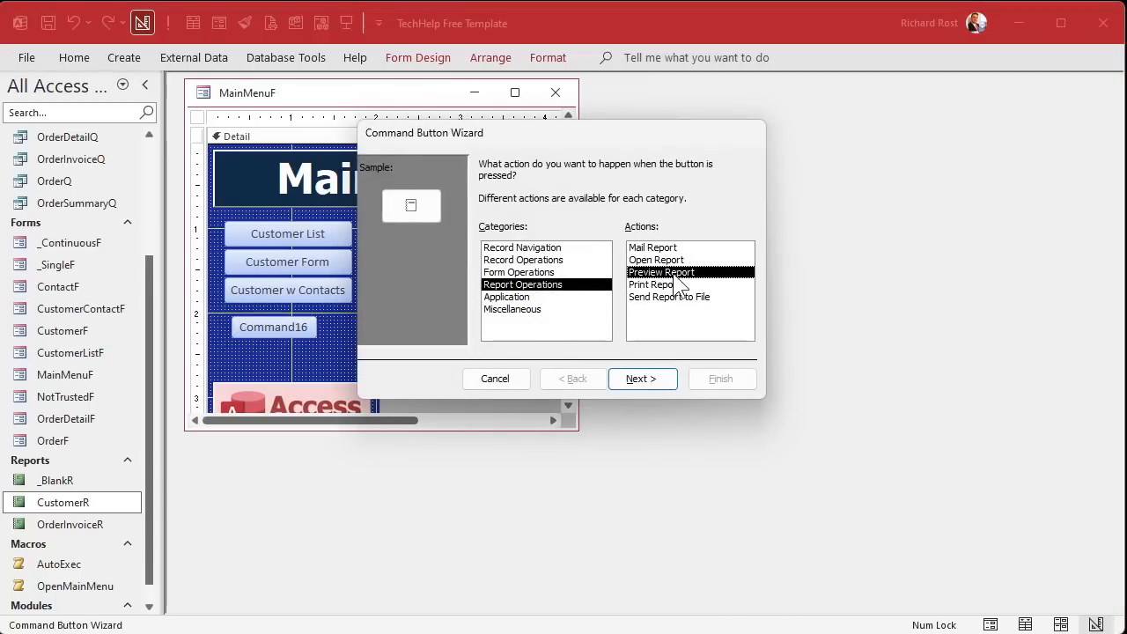
pyautogui.click(693, 263)
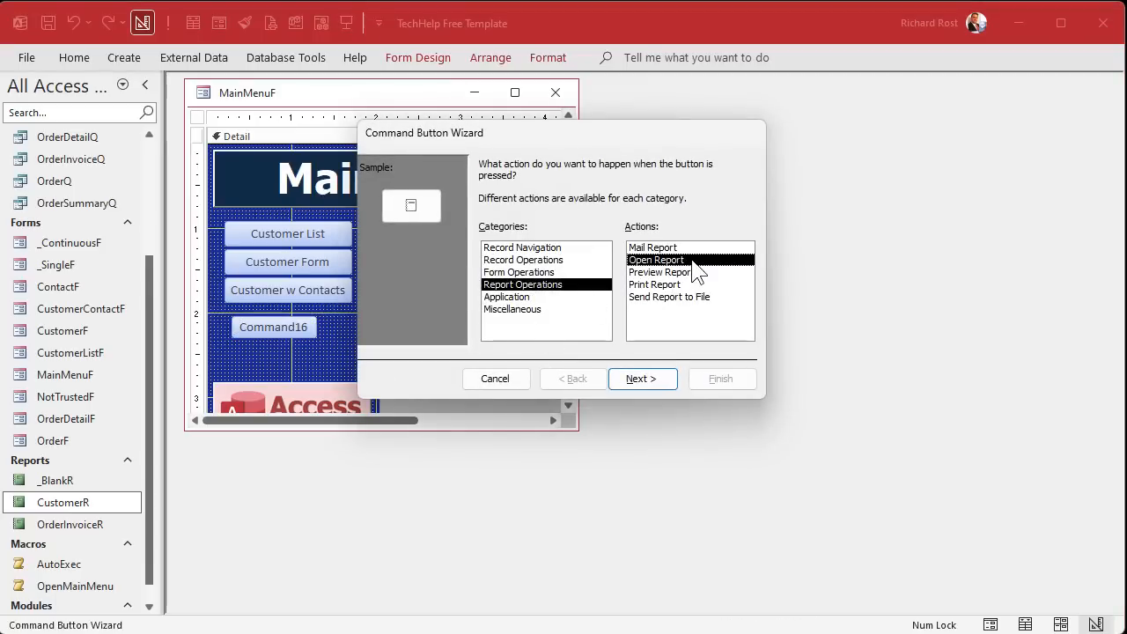
pyautogui.click(687, 283)
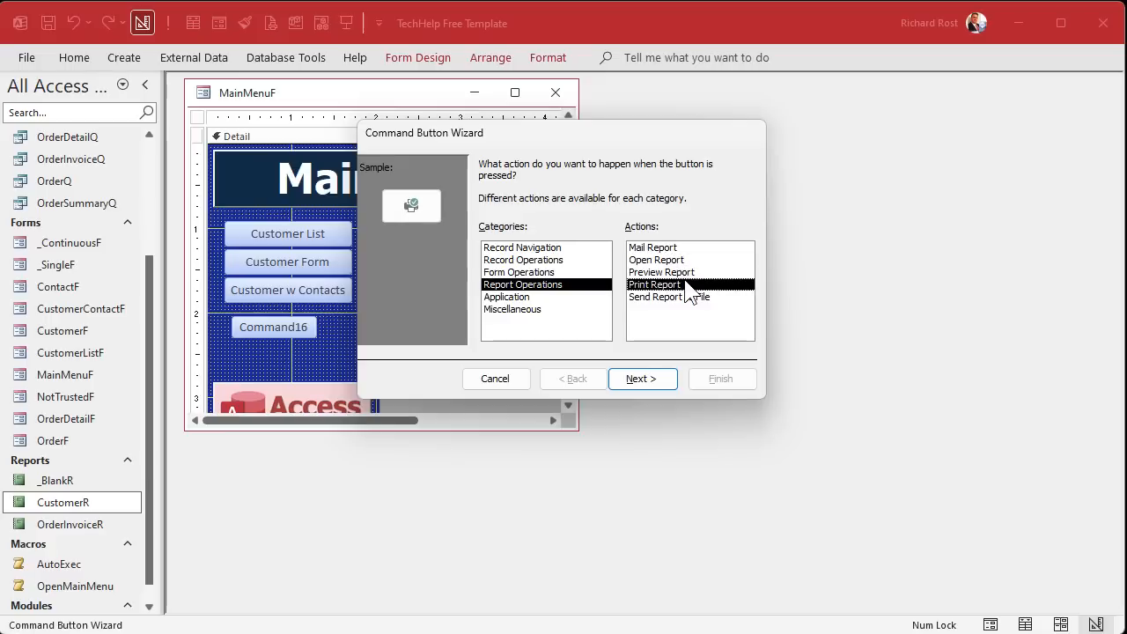
pyautogui.click(701, 273)
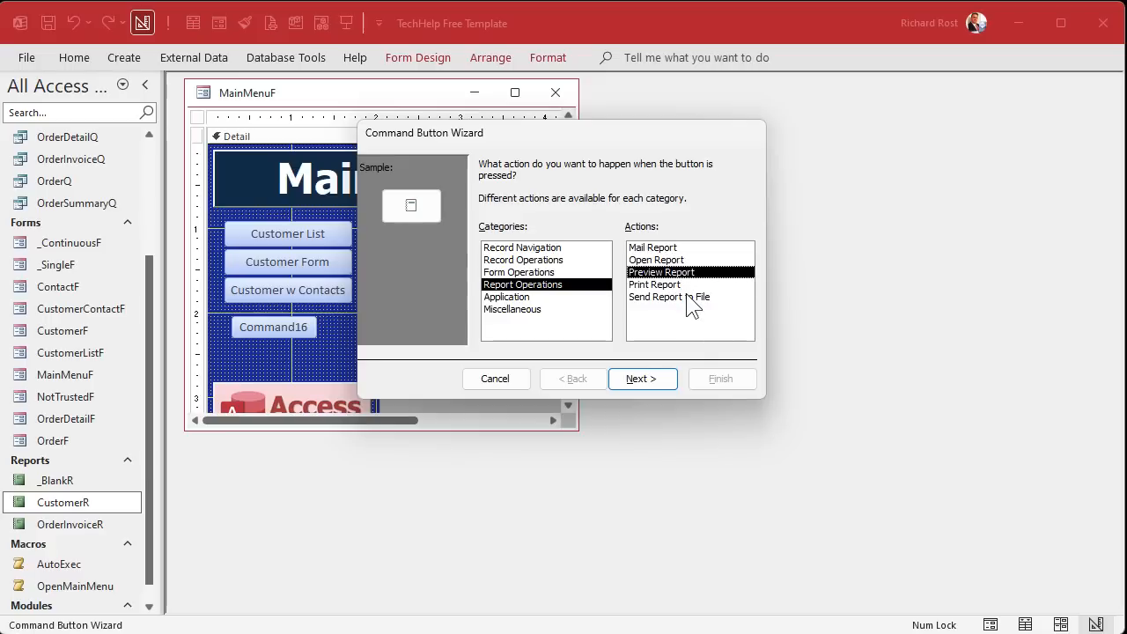
pyautogui.click(692, 299)
pyautogui.click(691, 248)
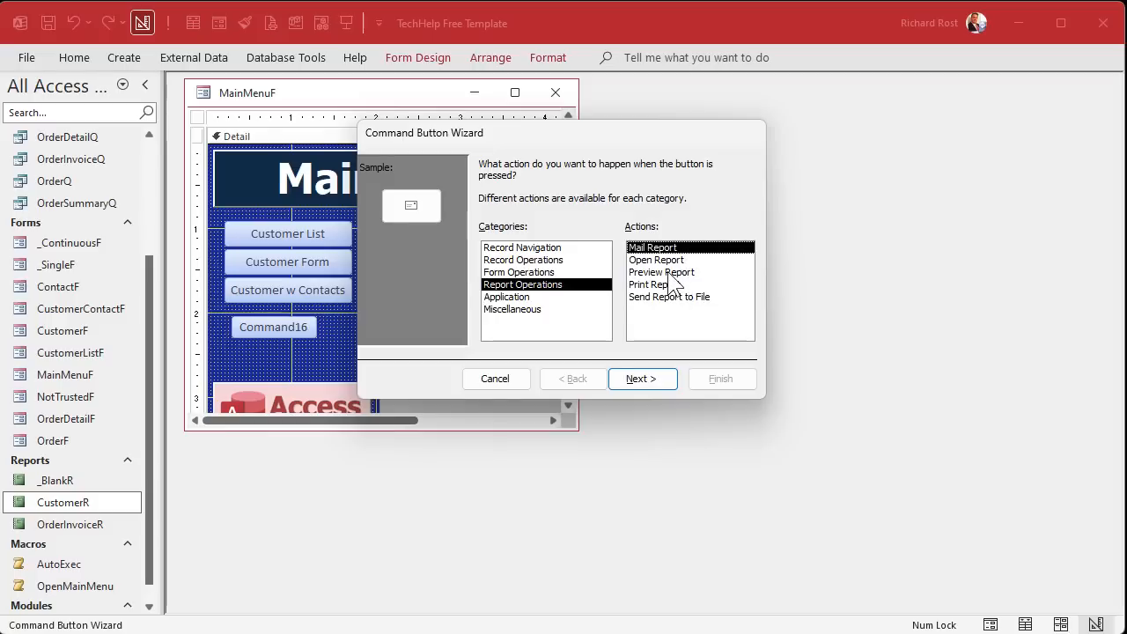
pyautogui.click(669, 273)
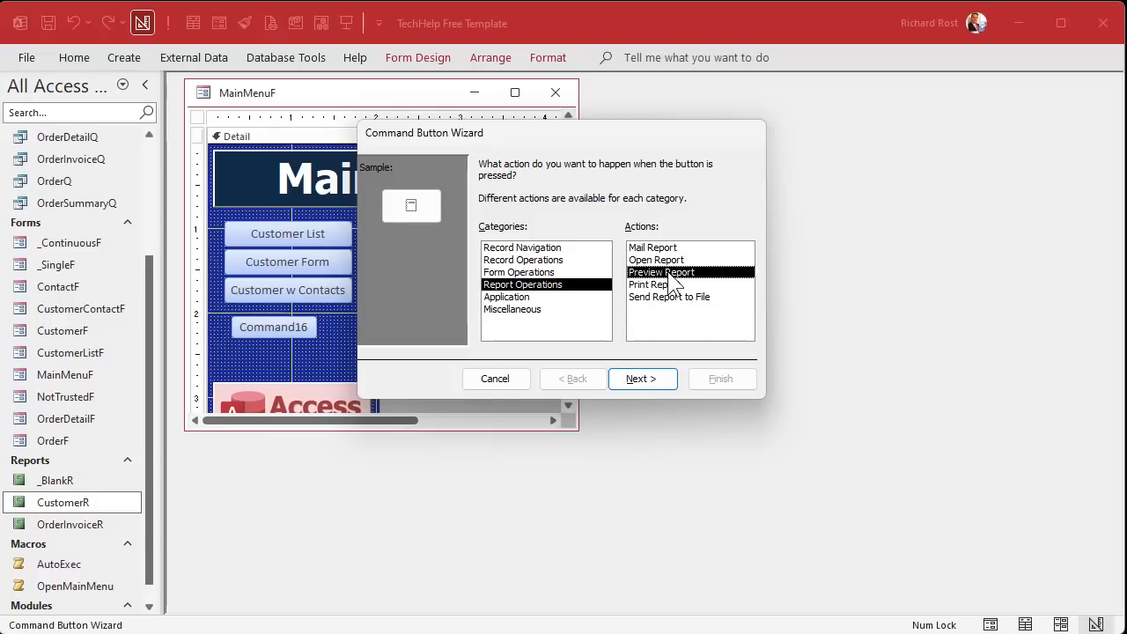
pyautogui.click(653, 388)
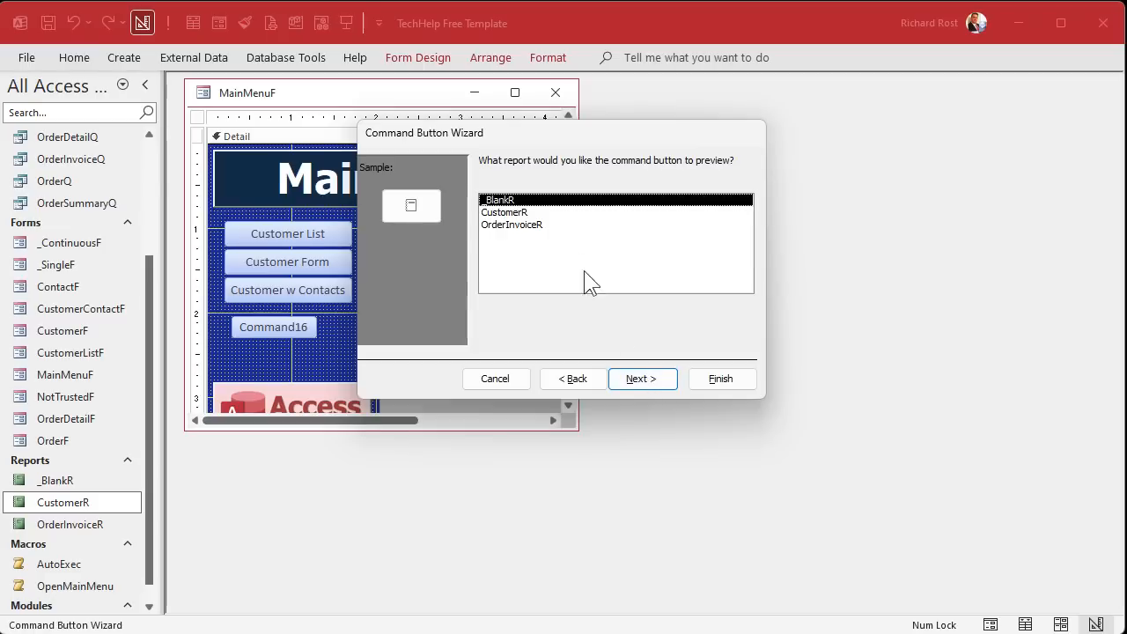
pyautogui.click(528, 213)
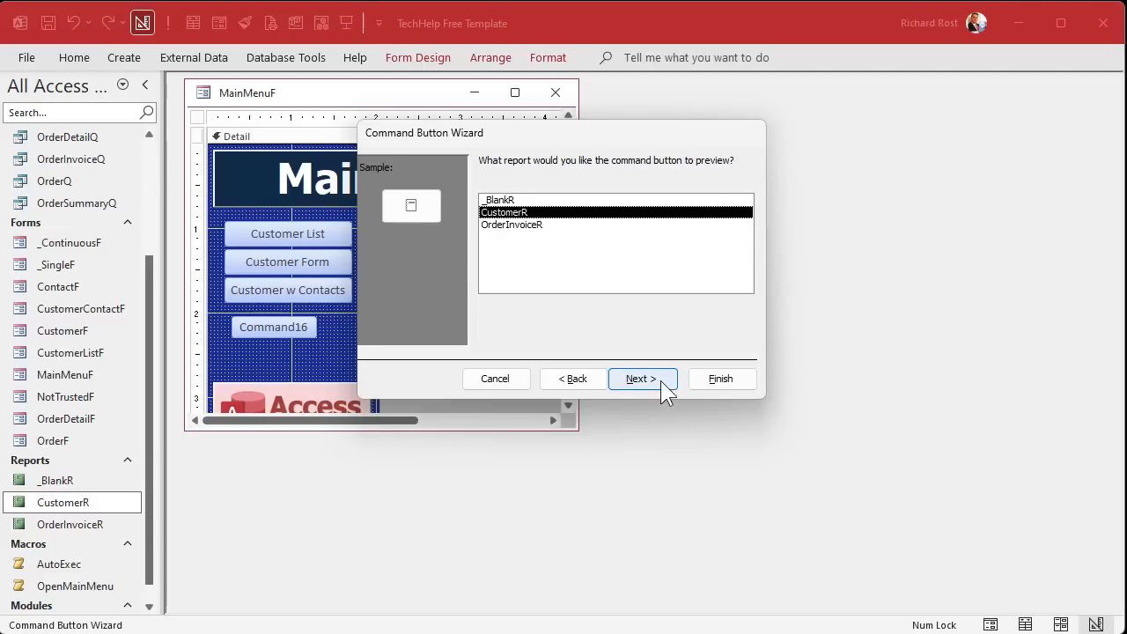
pyautogui.click(661, 380)
# Step: Give the button the text Customer Report, name it CustomerReportBtn and finish the wizard
pyautogui.click(504, 234)
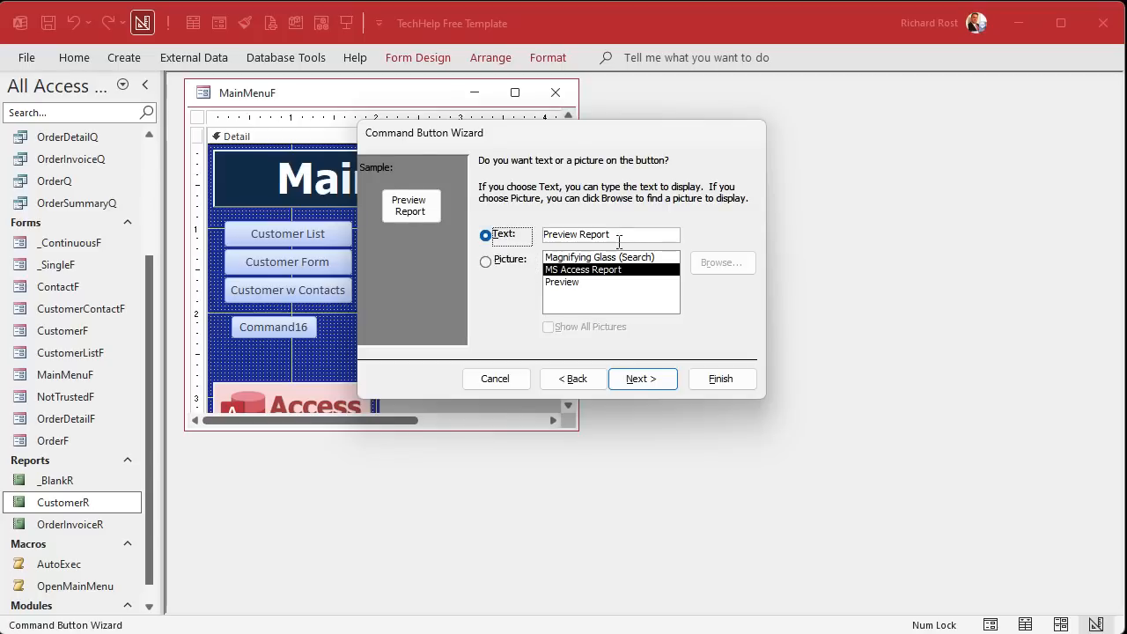
pyautogui.doubleClick(562, 236)
pyautogui.write('Customer')
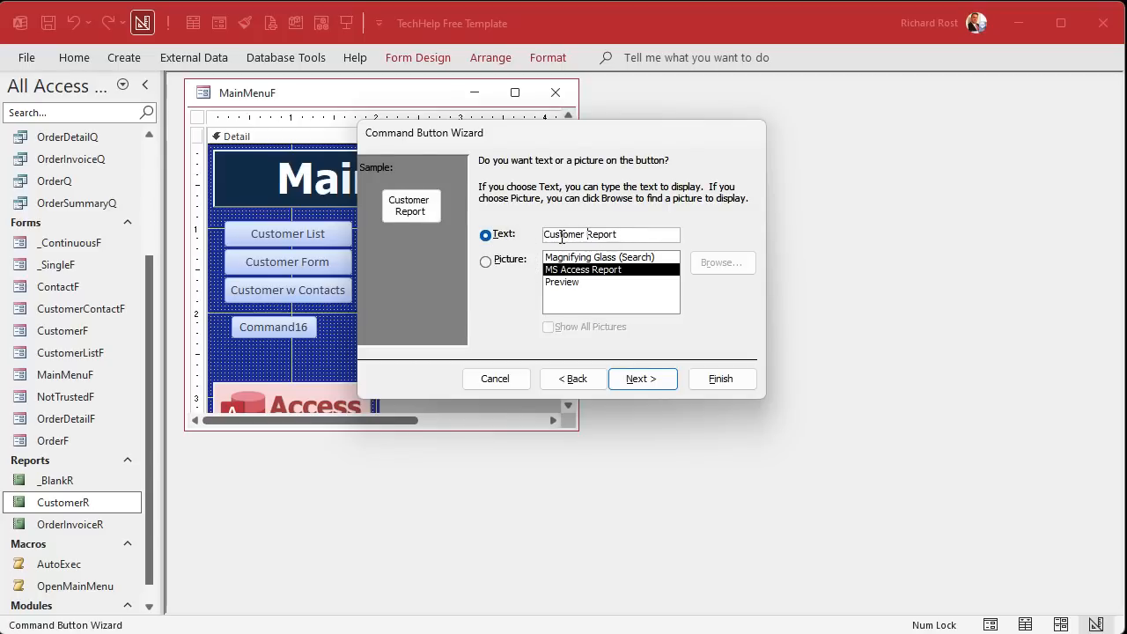
pyautogui.click(641, 378)
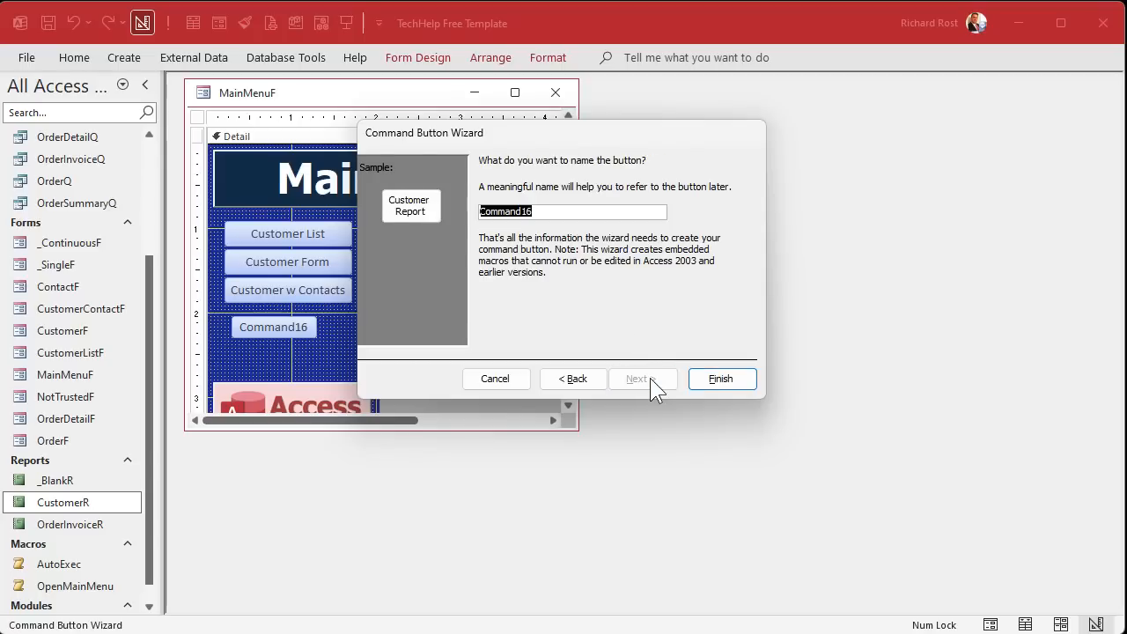
pyautogui.write('CustomerReportBtn')
pyautogui.click(696, 385)
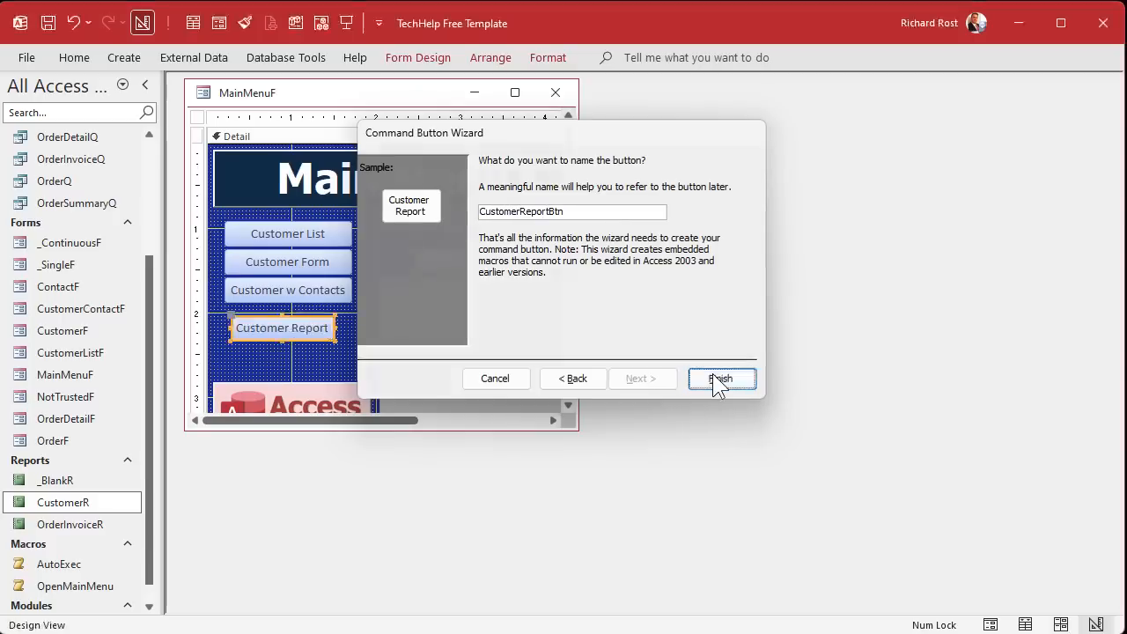
# Step: Align and size the Customer Report button to match the buttons above it, and close MainMenuF with its changes saved
pyautogui.moveTo(303, 332); pyautogui.dragTo(354, 319)
pyautogui.click(345, 347)
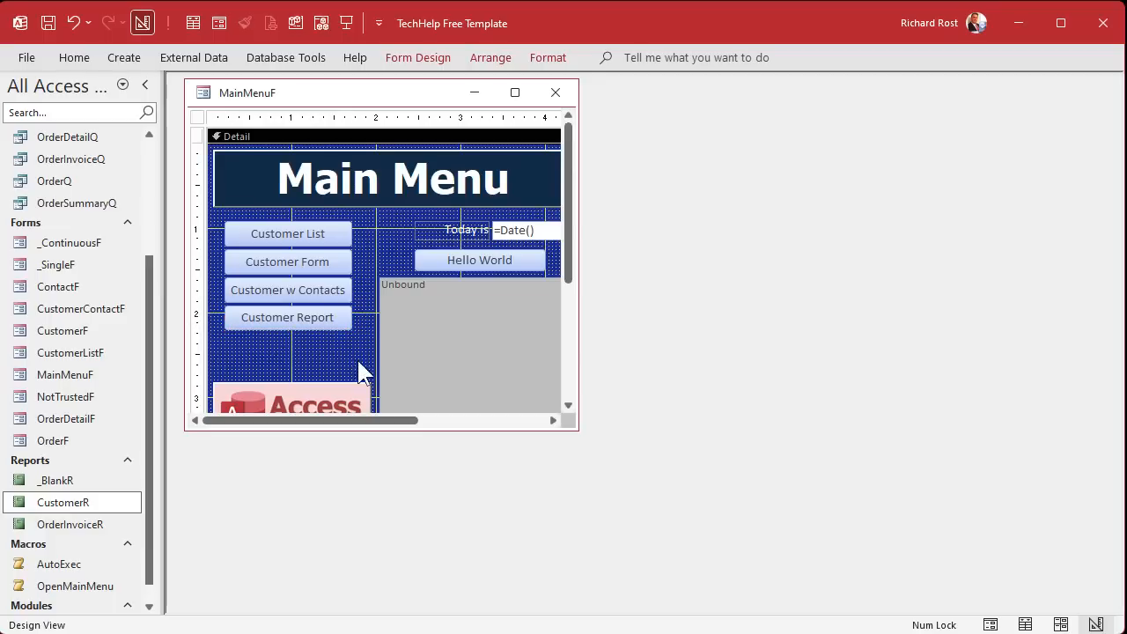
pyautogui.click(555, 93)
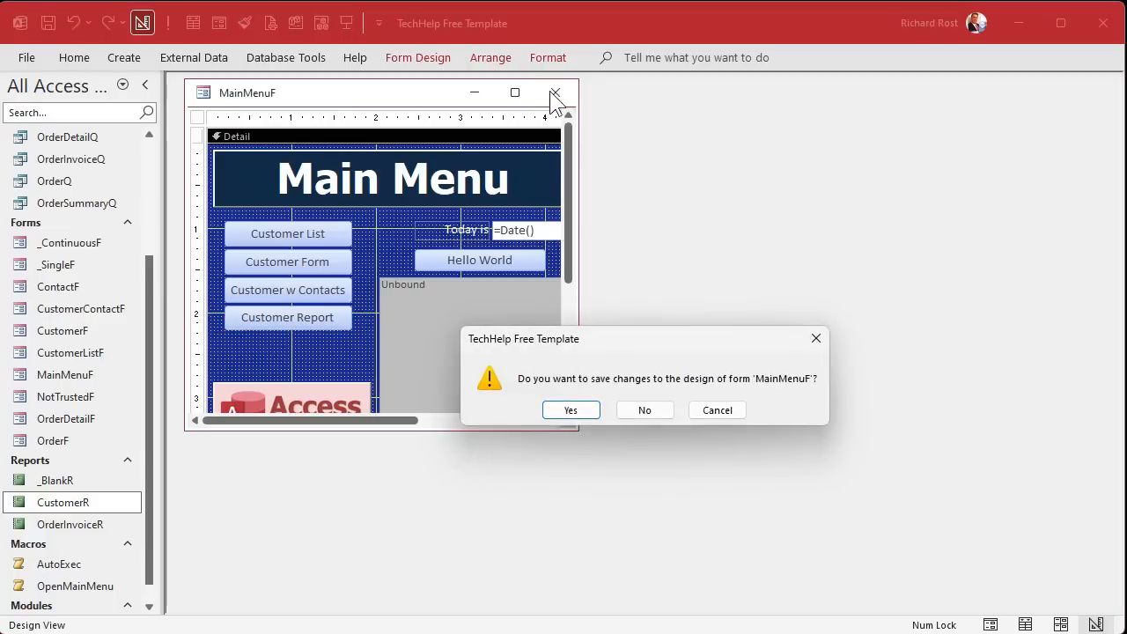
pyautogui.click(571, 409)
# Step: Reopen the Main Menu form and test its Customer Report button, closing the preview again
pyautogui.click(346, 23)
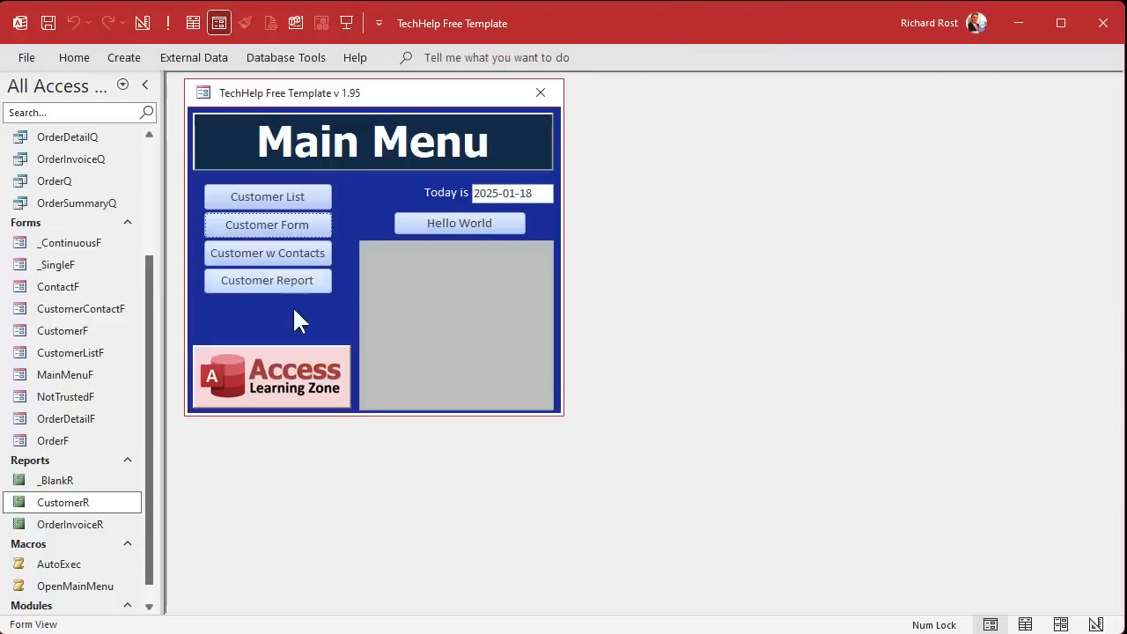
pyautogui.click(287, 279)
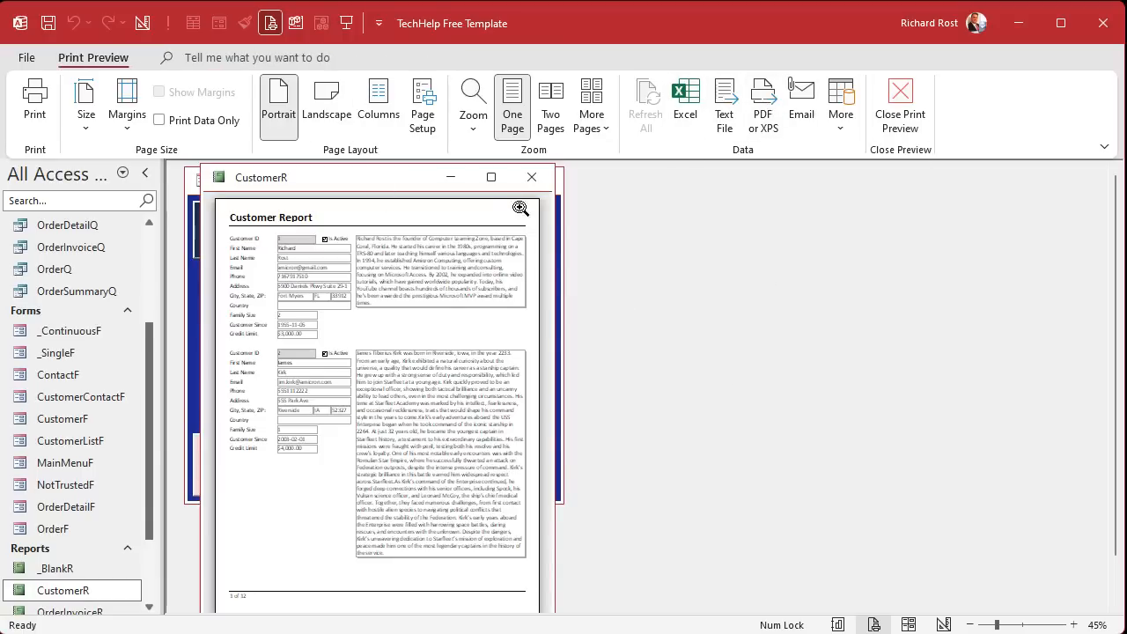
pyautogui.click(532, 177)
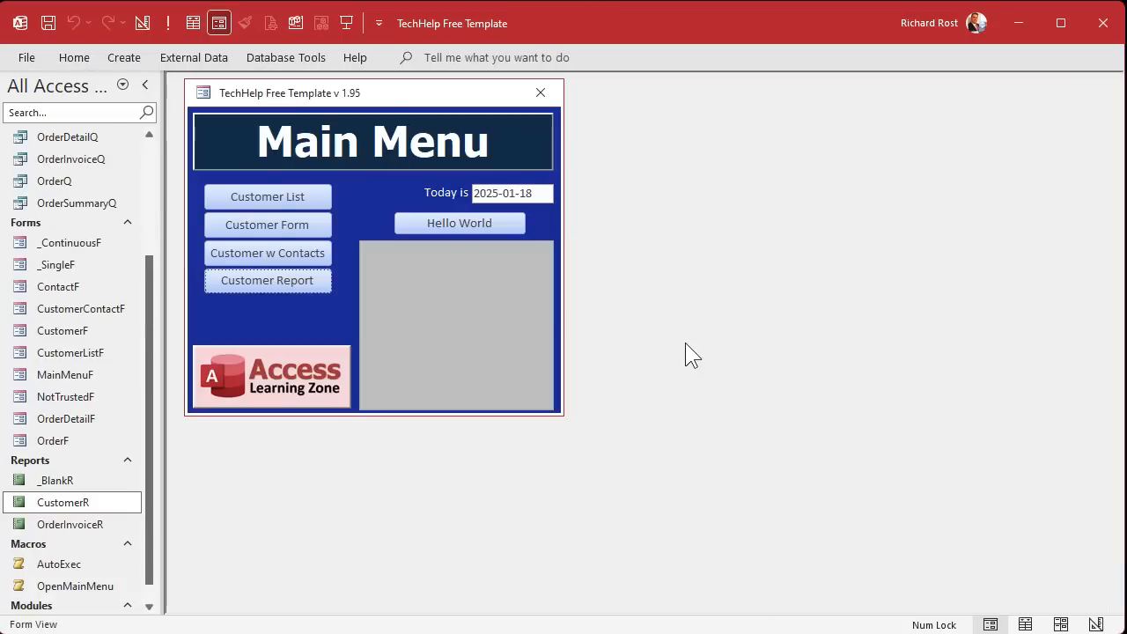
# Step: Preview the report again from the Main Menu with the ribbon collapsed, page through to page 12 and close it
pyautogui.click(264, 280)
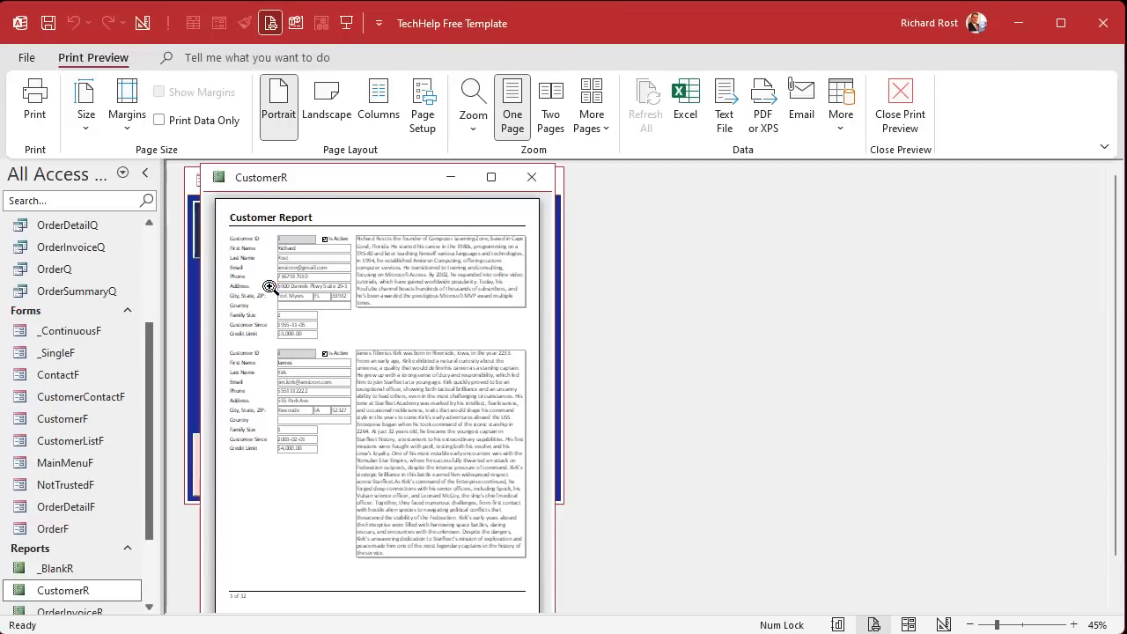
pyautogui.doubleClick(114, 58)
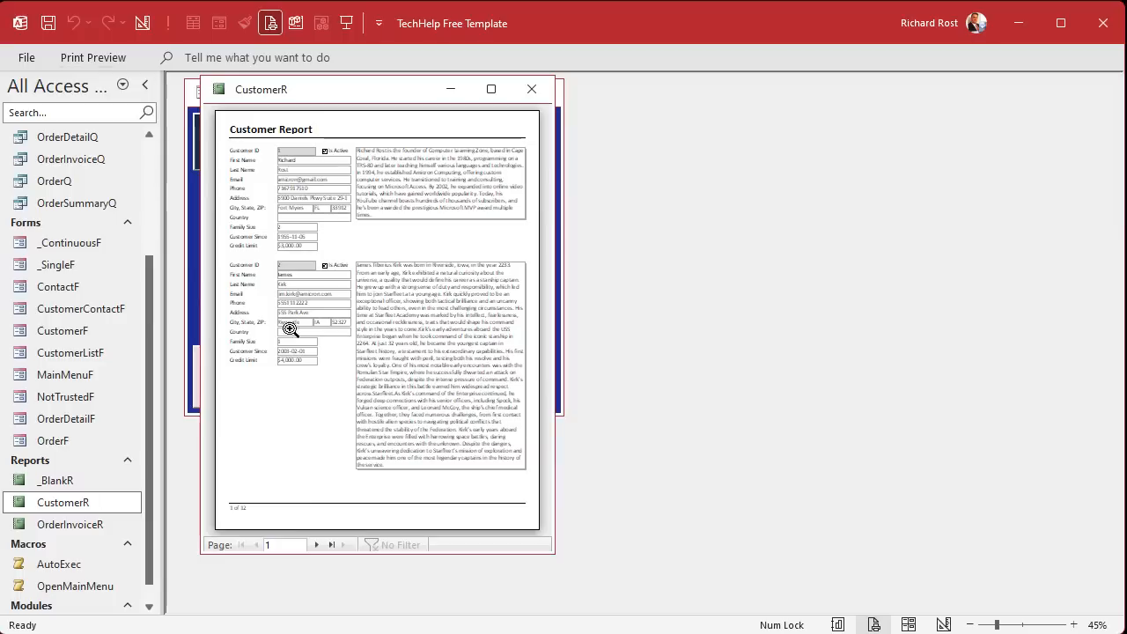
pyautogui.click(316, 545)
pyautogui.click(316, 545)
pyautogui.click(316, 545)
pyautogui.click(316, 545)
pyautogui.click(316, 545)
pyautogui.click(316, 545)
pyautogui.click(316, 544)
pyautogui.click(316, 544)
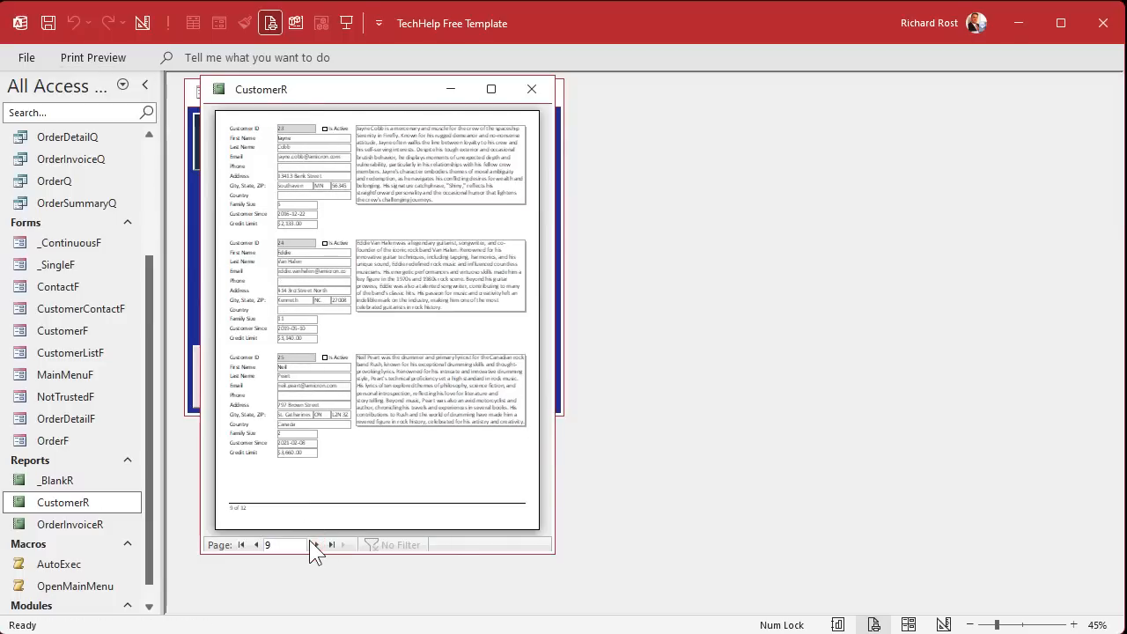
pyautogui.click(316, 545)
pyautogui.click(316, 544)
pyautogui.click(316, 544)
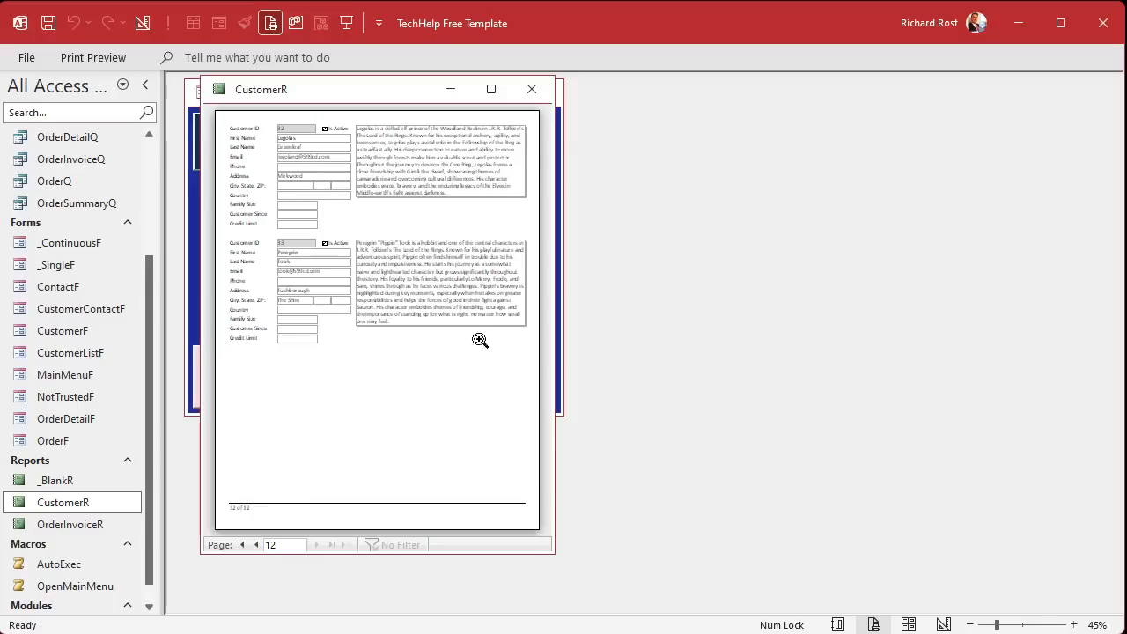
pyautogui.click(536, 94)
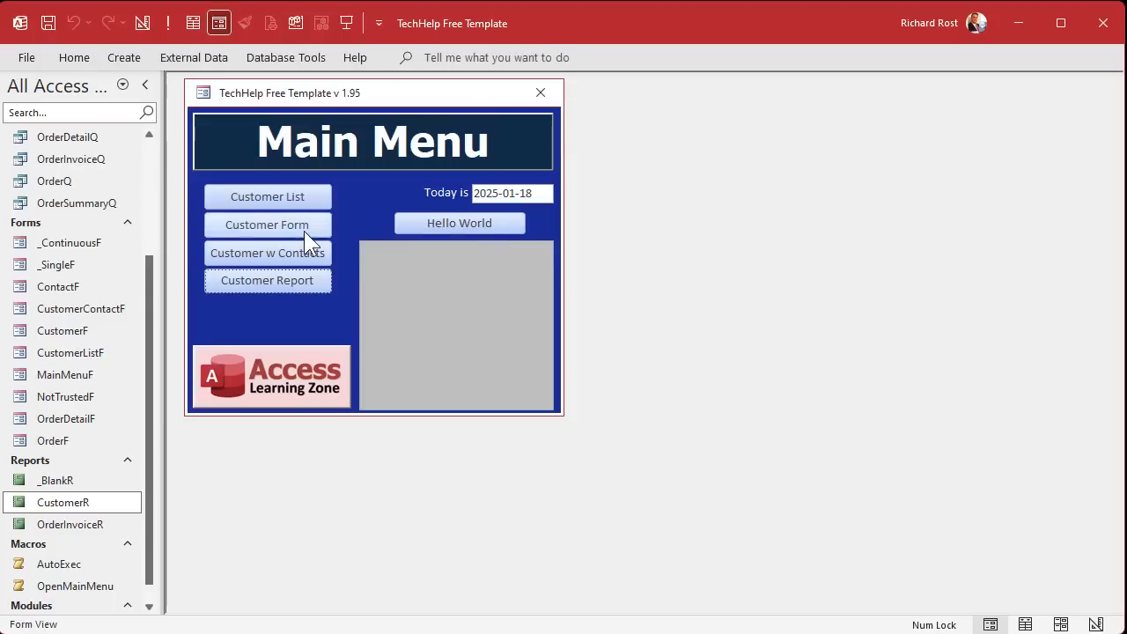
# Step: Open the Customer Form from the Main Menu to view it, and close it
pyautogui.click(304, 230)
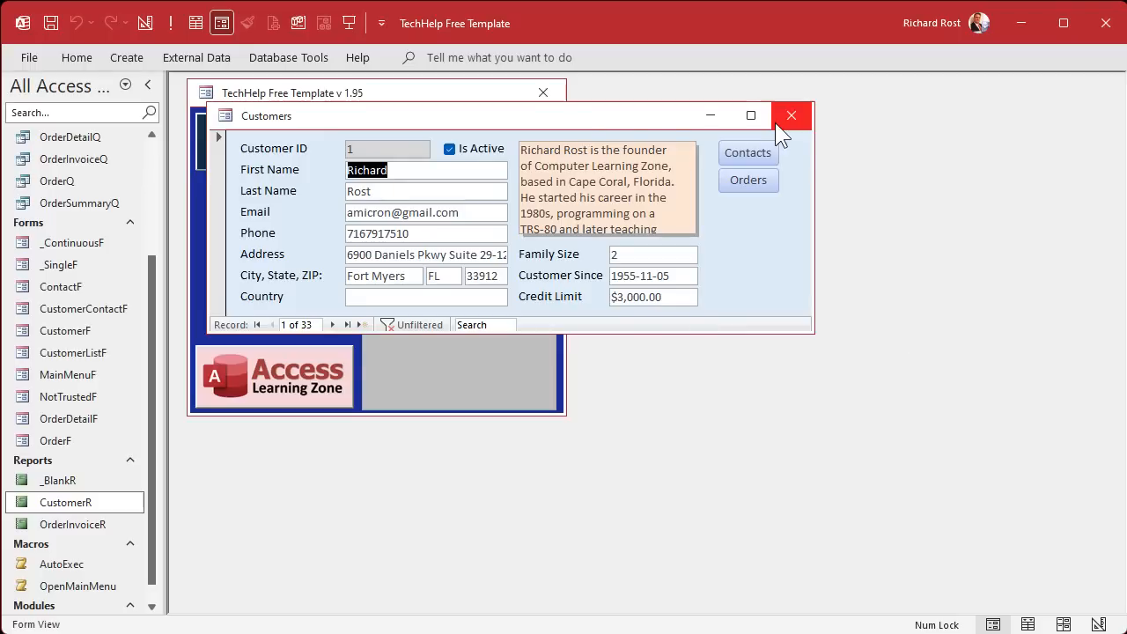
pyautogui.click(784, 116)
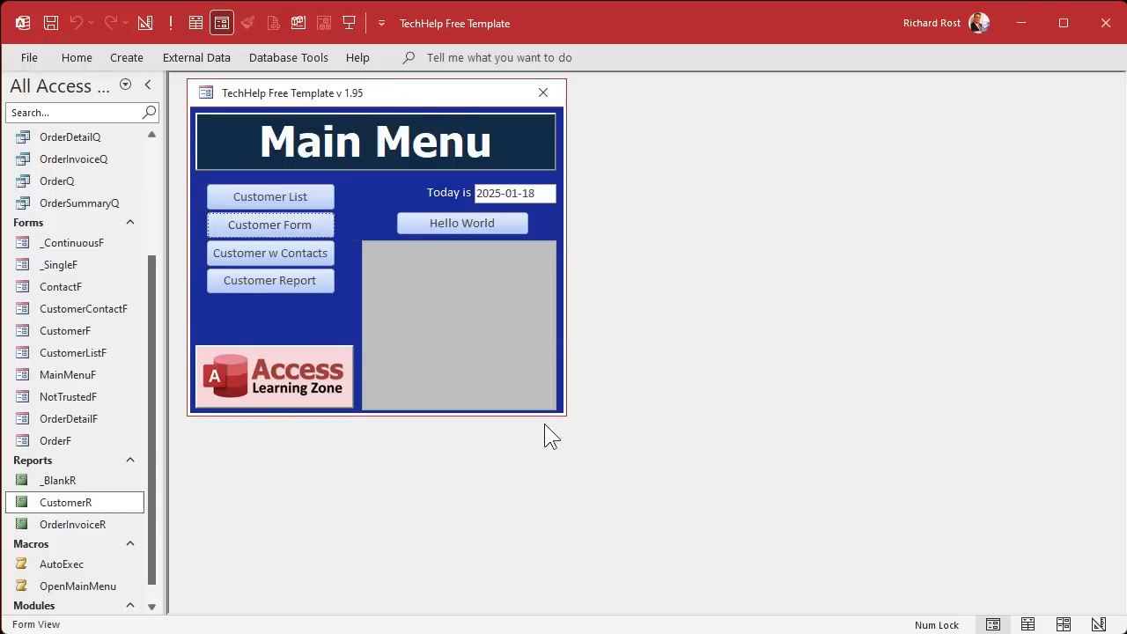
# Step: Open the Main Menu form in Design View and change its caption to TechHelp Free Template v 1.96
pyautogui.rightClick(411, 92)
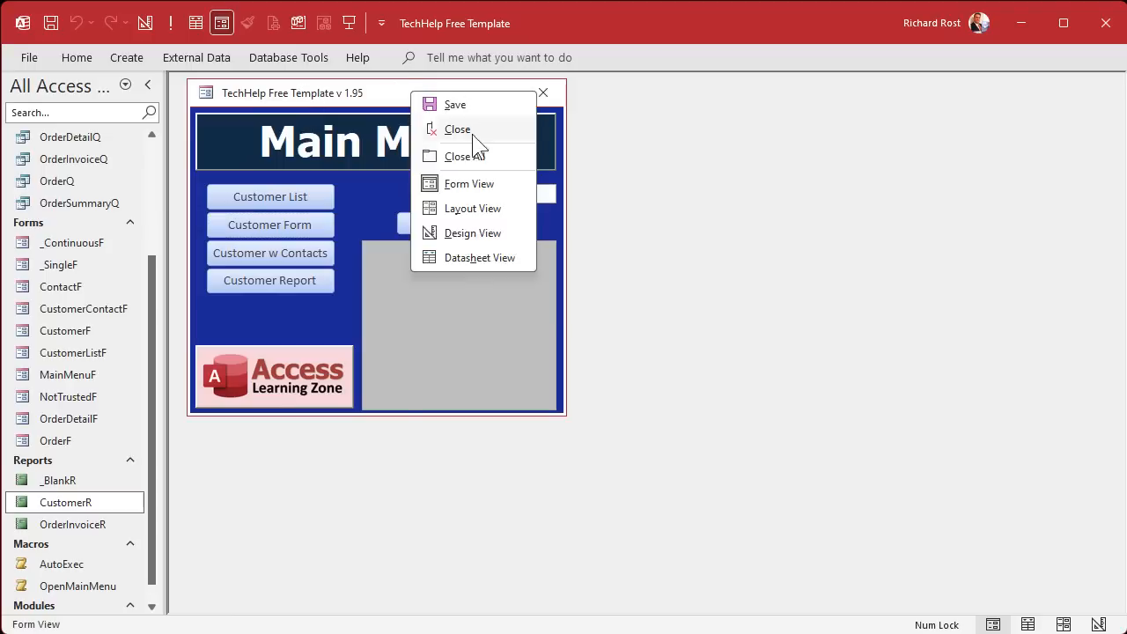
pyautogui.click(473, 233)
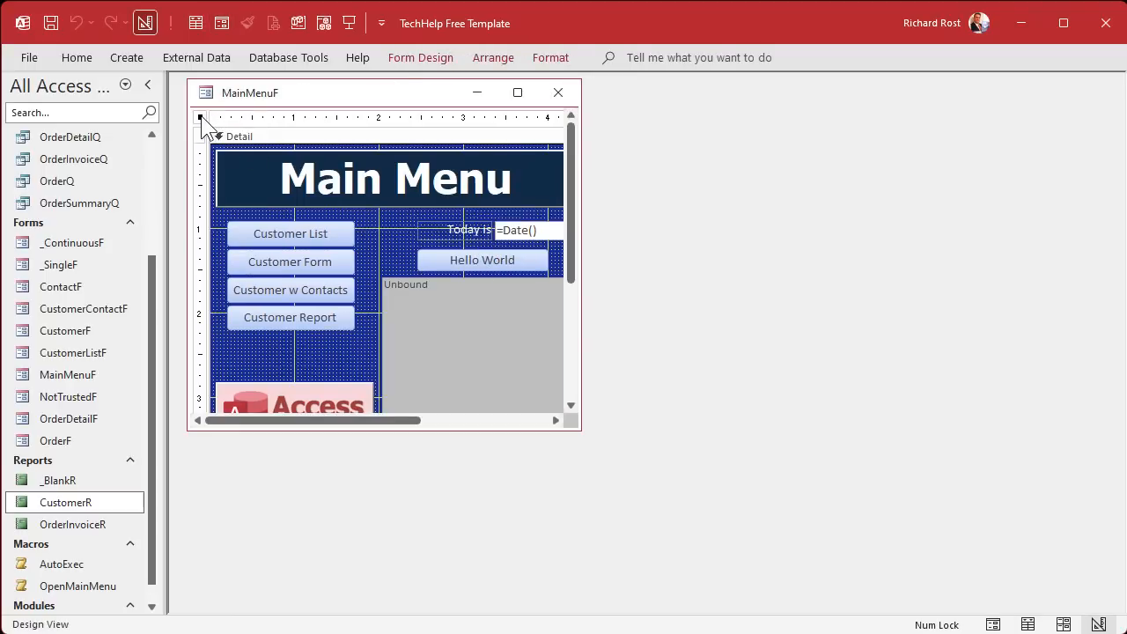
pyautogui.doubleClick(200, 118)
pyautogui.click(1013, 204)
pyautogui.write('6')
pyautogui.press('Return')
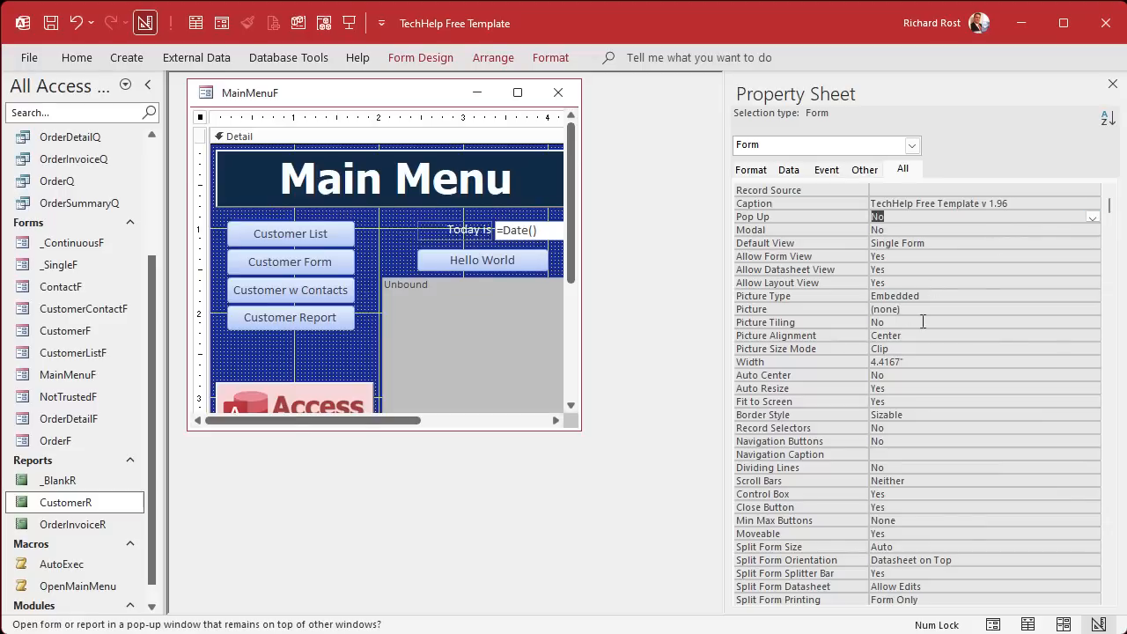
# Step: Set the back color of the Main Menu form's Detail section to Accent 1, Darker 25%
pyautogui.click(352, 139)
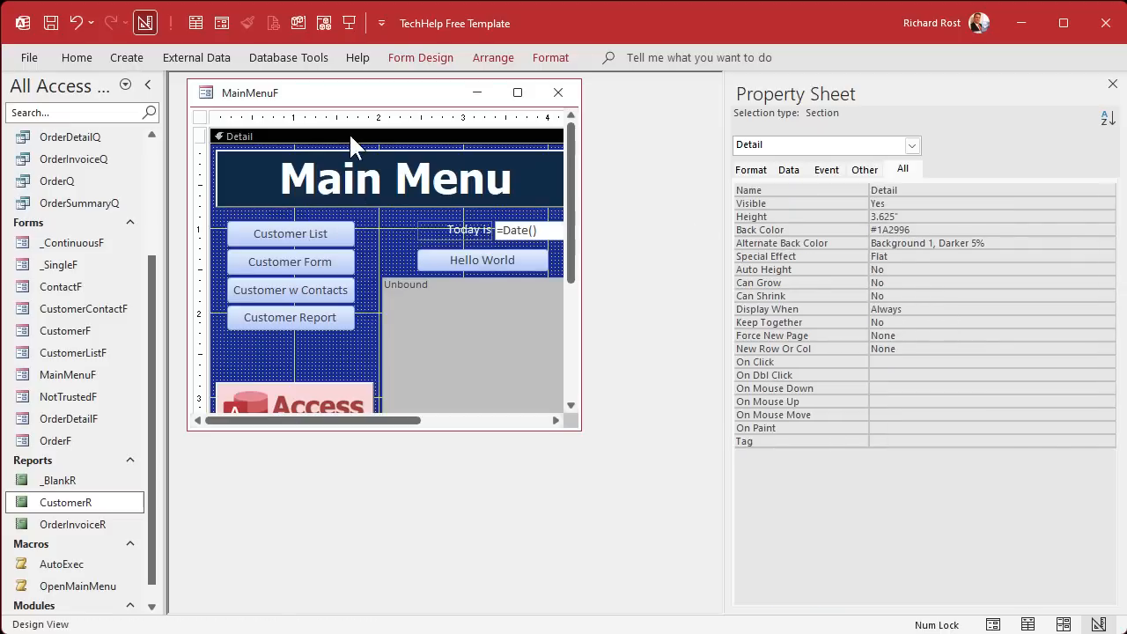
pyautogui.click(428, 56)
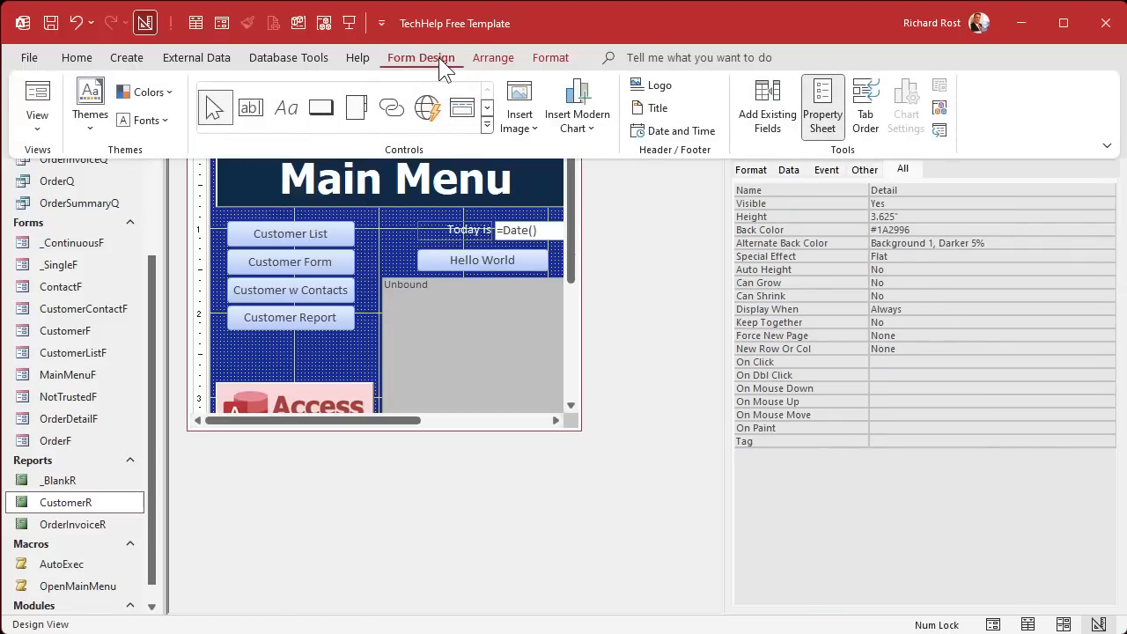
pyautogui.click(542, 58)
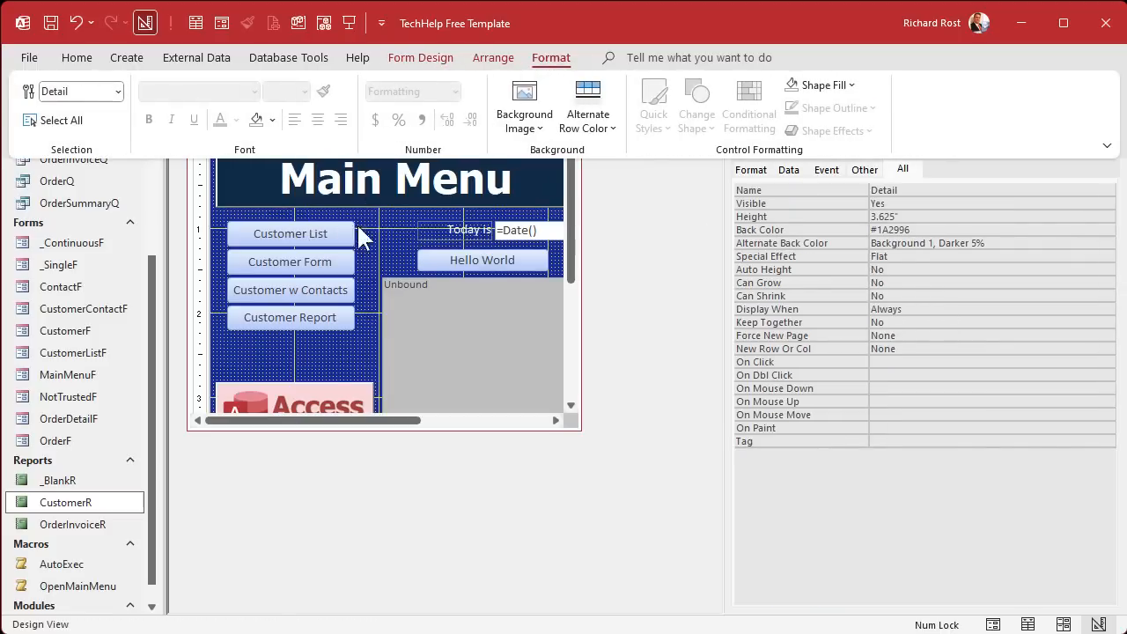
pyautogui.click(353, 213)
pyautogui.click(542, 57)
pyautogui.click(272, 121)
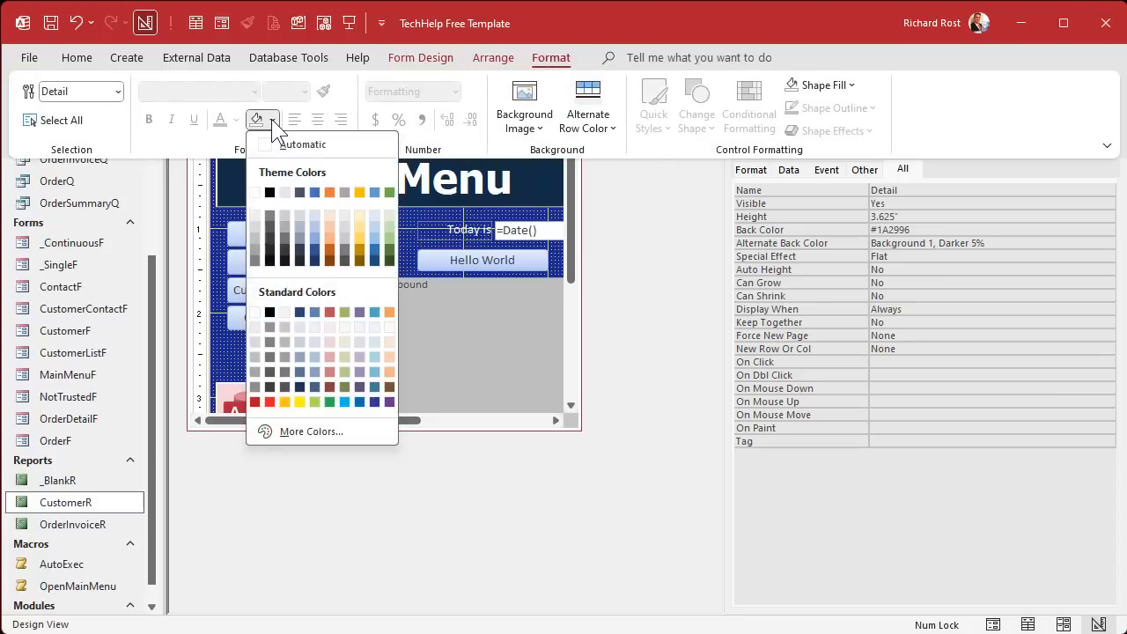
pyautogui.click(314, 248)
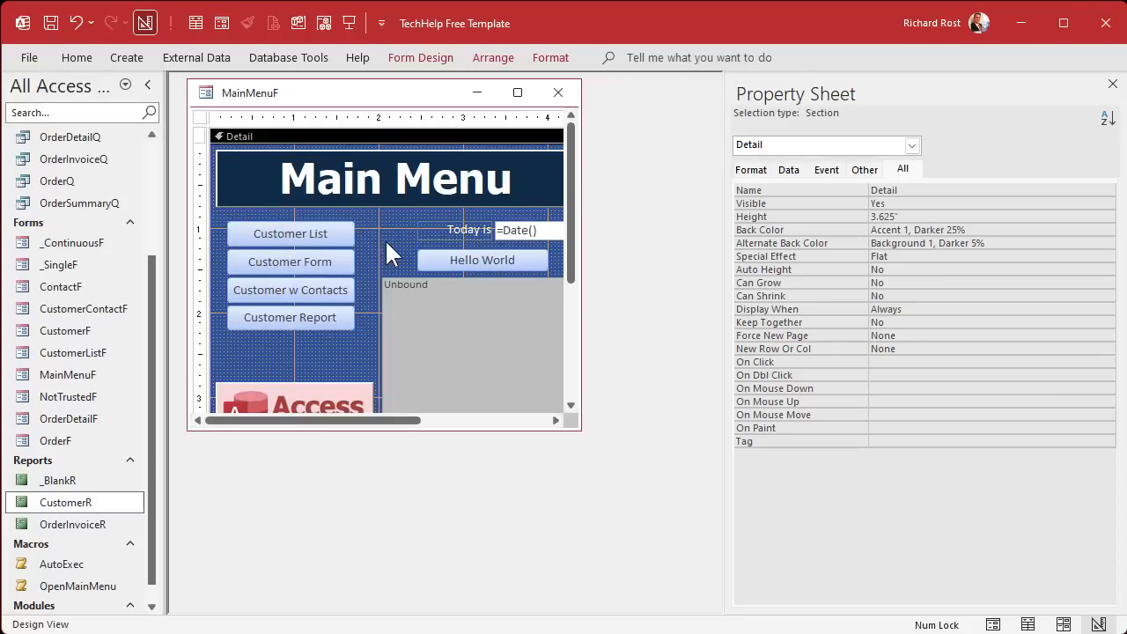
# Step: Set the back color of the Main Menu form's Detail section to Accent 1, Lighter 40%
pyautogui.click(556, 57)
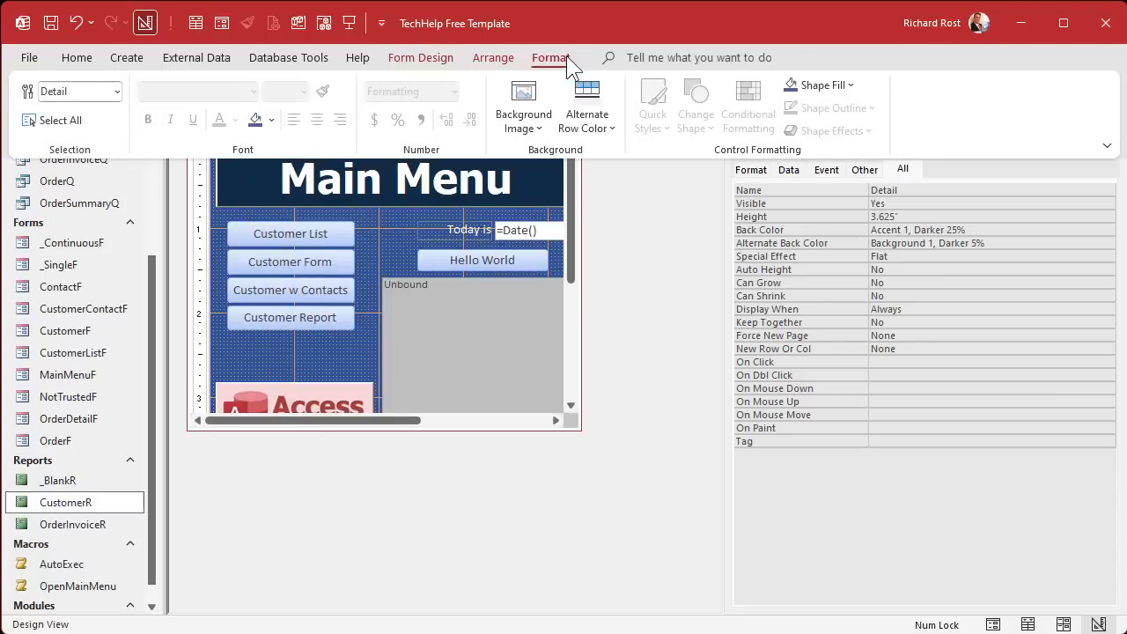
pyautogui.click(273, 120)
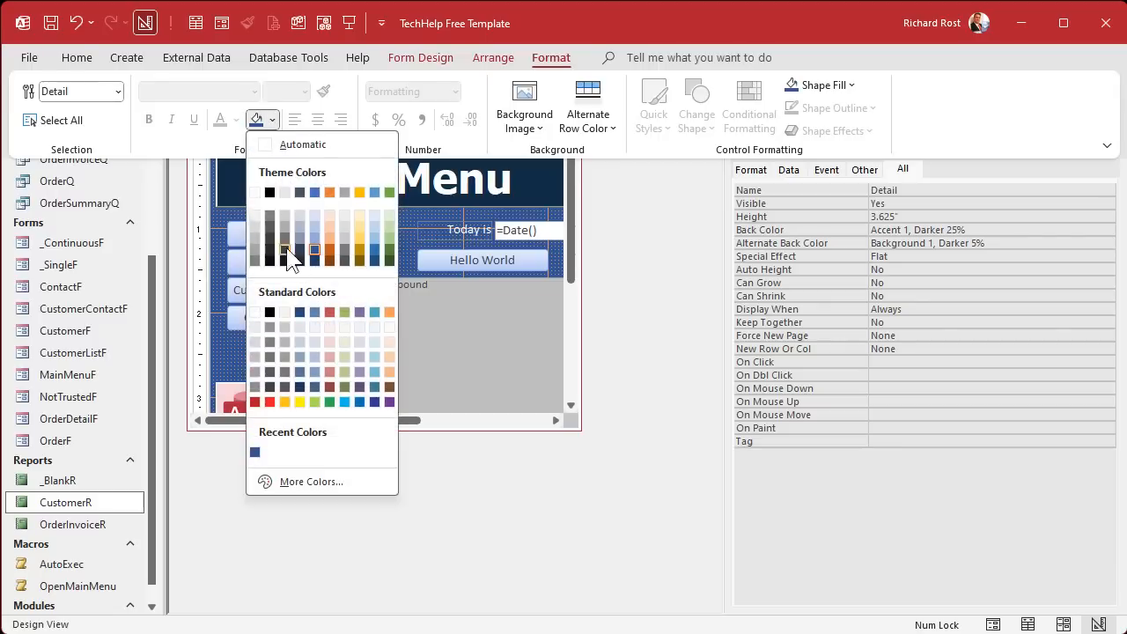
pyautogui.click(314, 241)
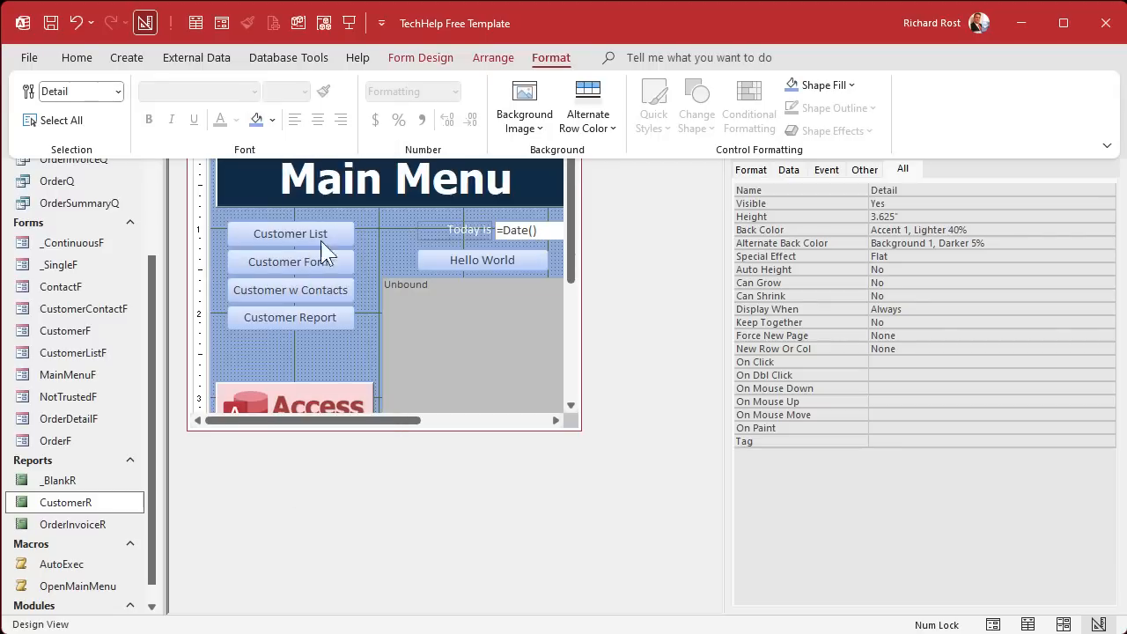
# Step: Set the font color of the "Today is" label to black, and close and reopen the Main Menu form
pyautogui.click(466, 234)
pyautogui.click(553, 57)
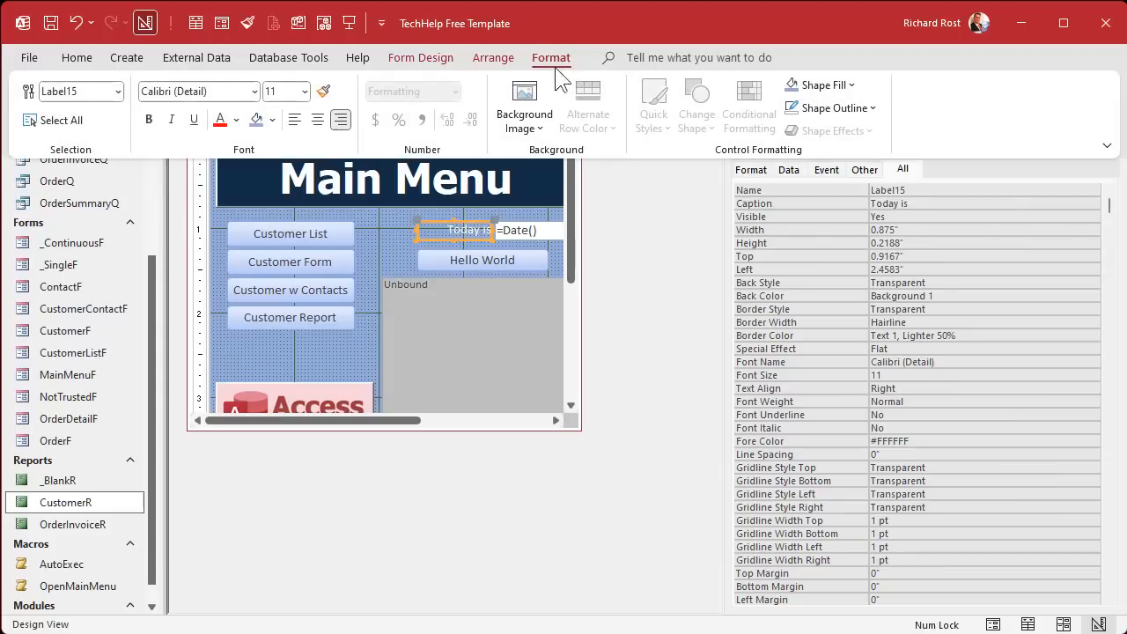
pyautogui.click(237, 121)
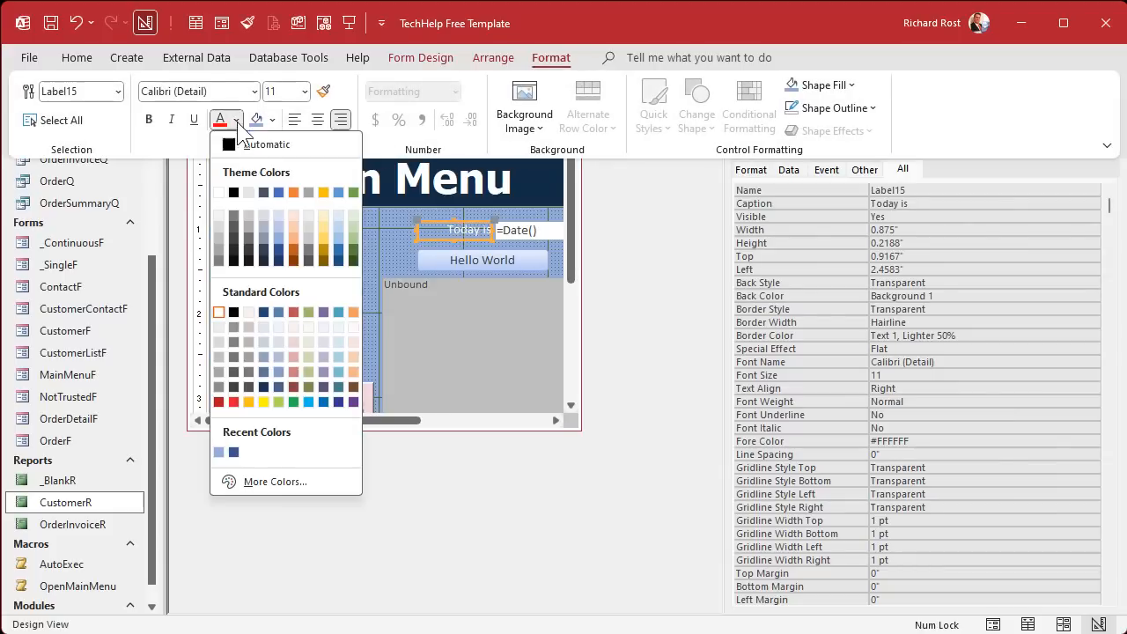
pyautogui.click(231, 311)
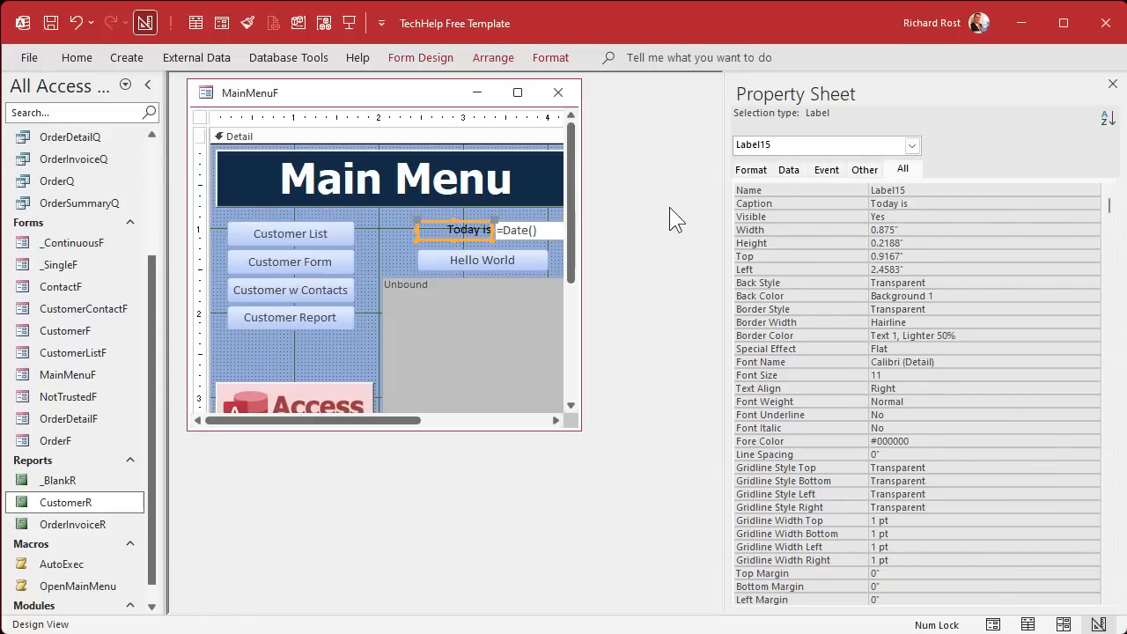
pyautogui.click(559, 92)
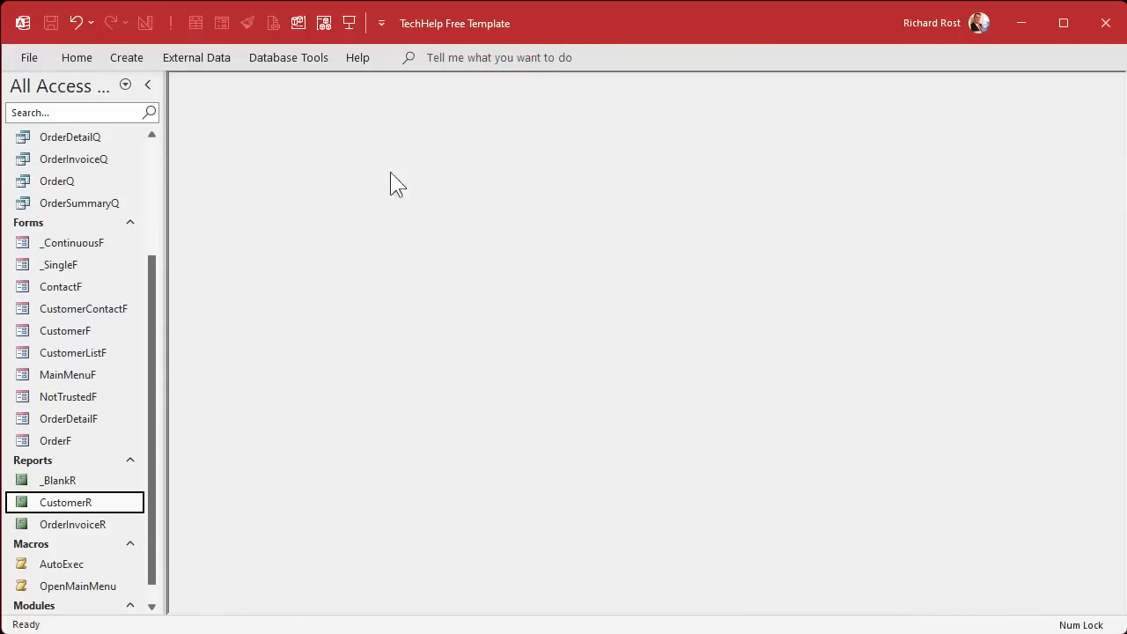
pyautogui.click(349, 23)
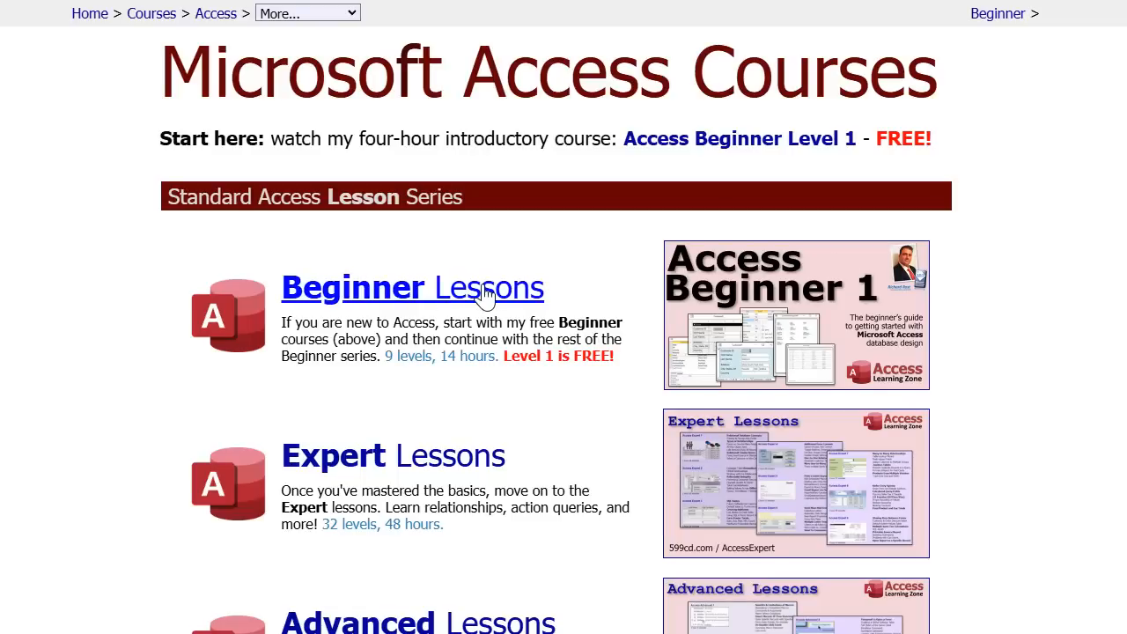
# Step: Look over the lesson series on the Microsoft Access Courses web page and open the Beginner Lessons
pyautogui.scroll(-3, 485, 296)
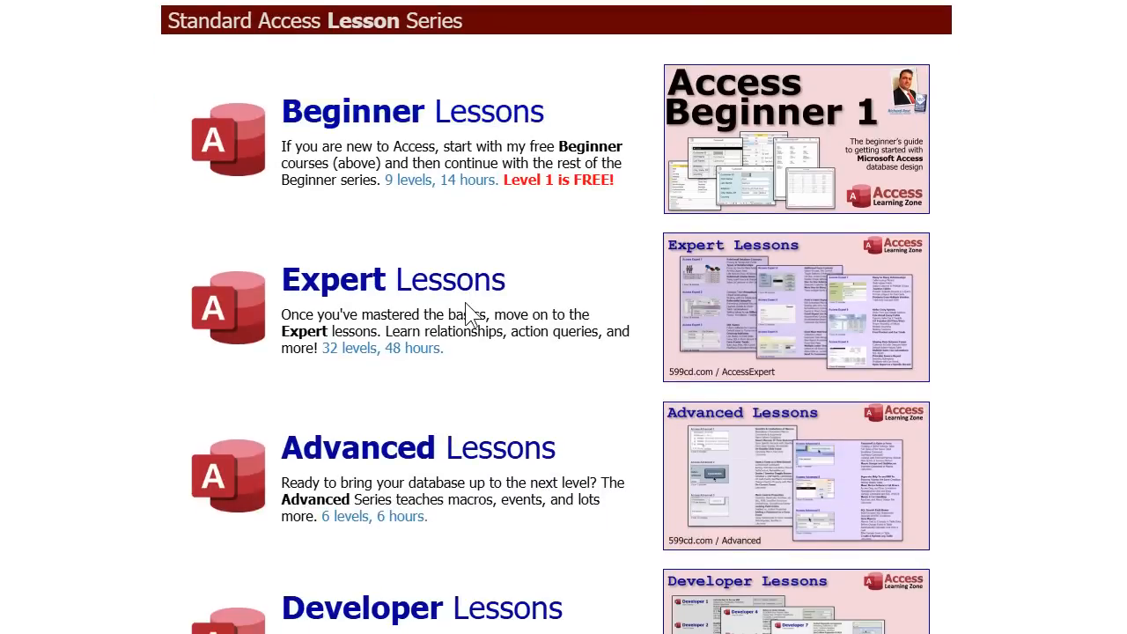
pyautogui.scroll(-3, 466, 312)
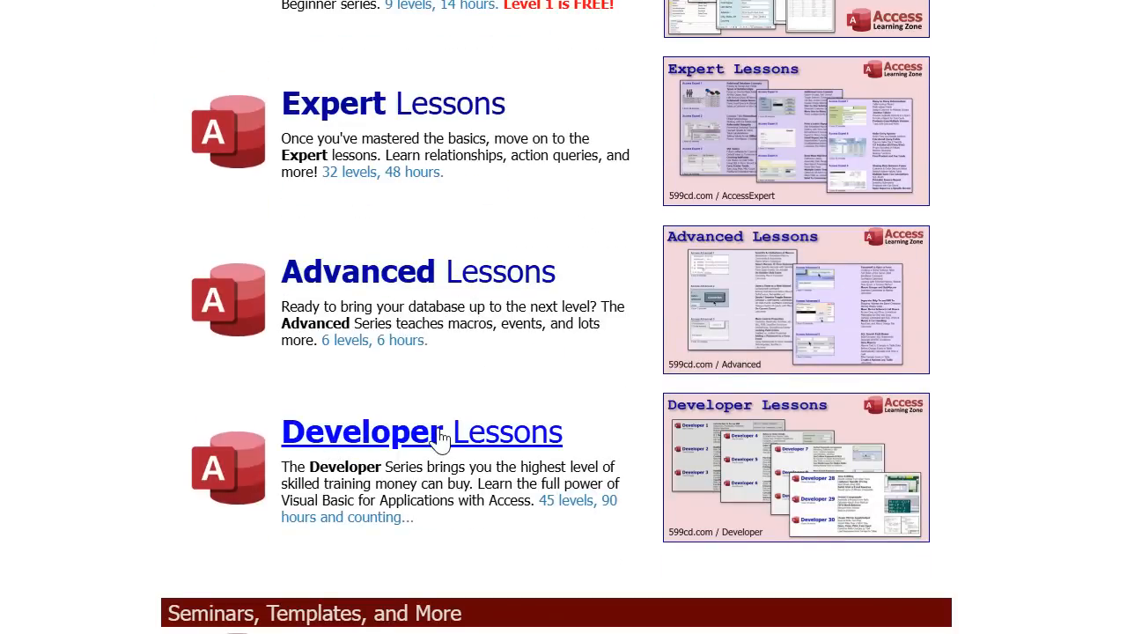
pyautogui.scroll(4, 604, 355)
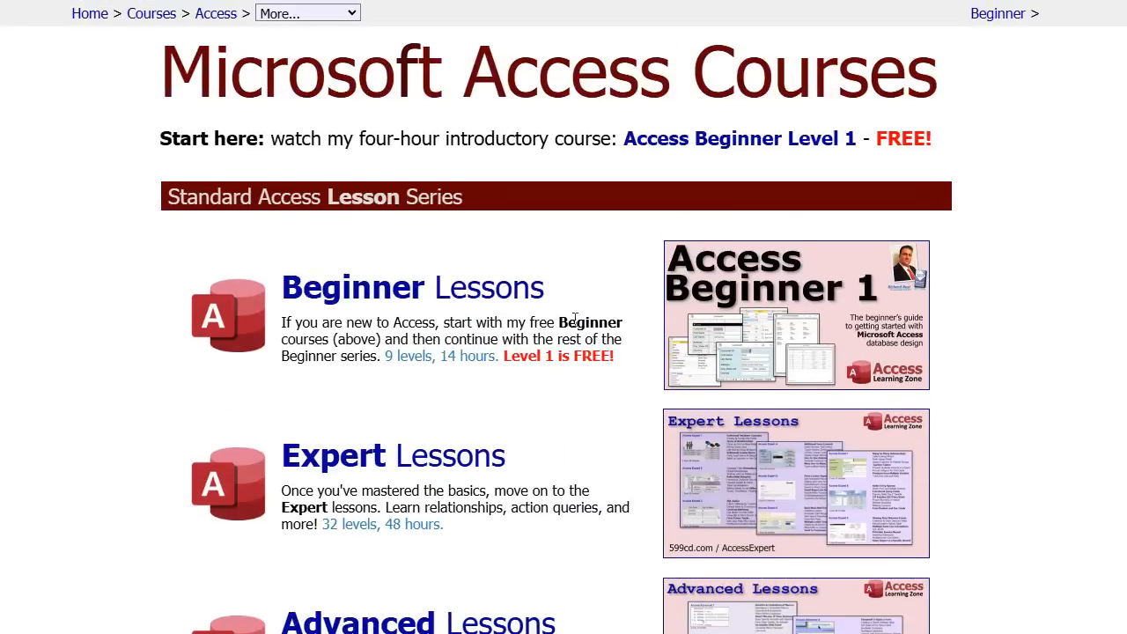
pyautogui.click(440, 293)
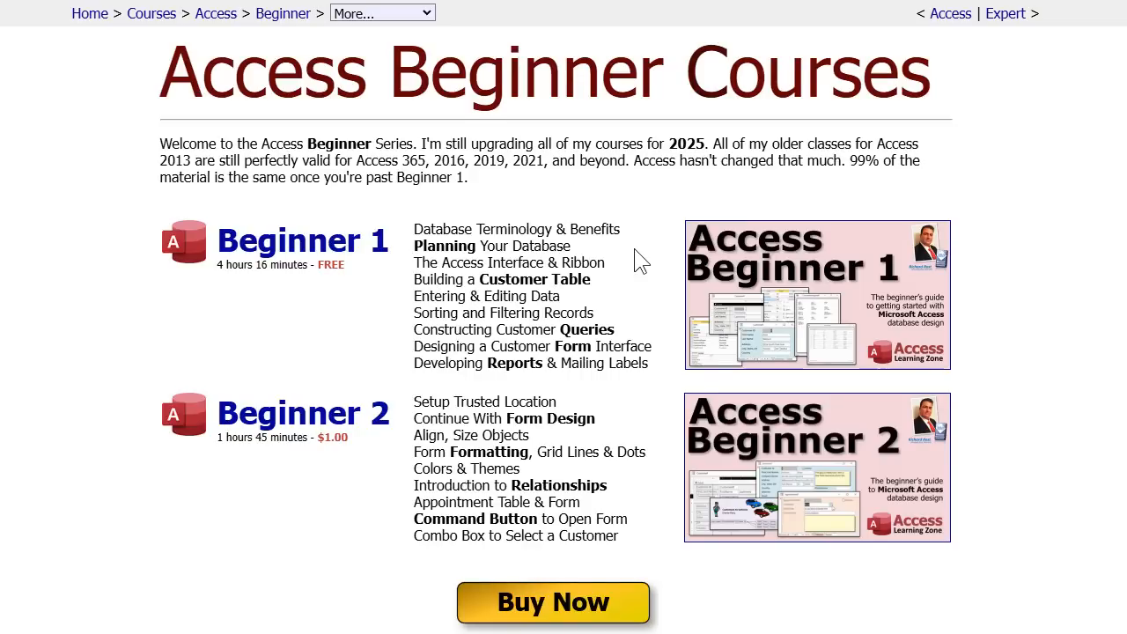
# Step: Look through the list of Access Beginner courses and open the Access Beginner 9 course page
pyautogui.scroll(-10, 640, 261)
pyautogui.scroll(-3, 639, 260)
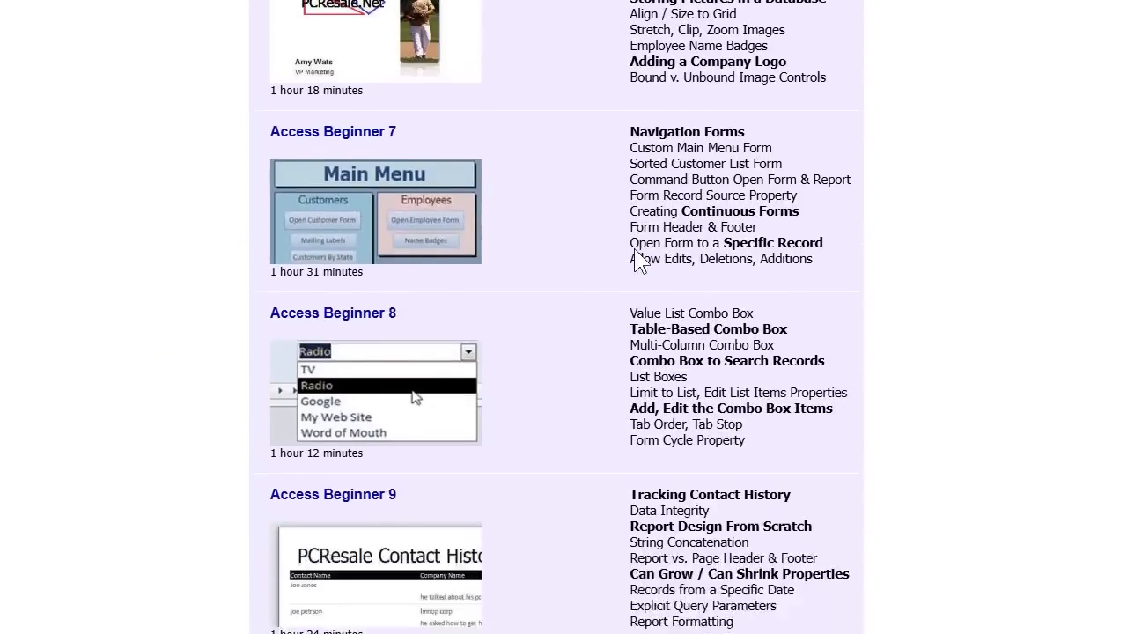
pyautogui.click(362, 408)
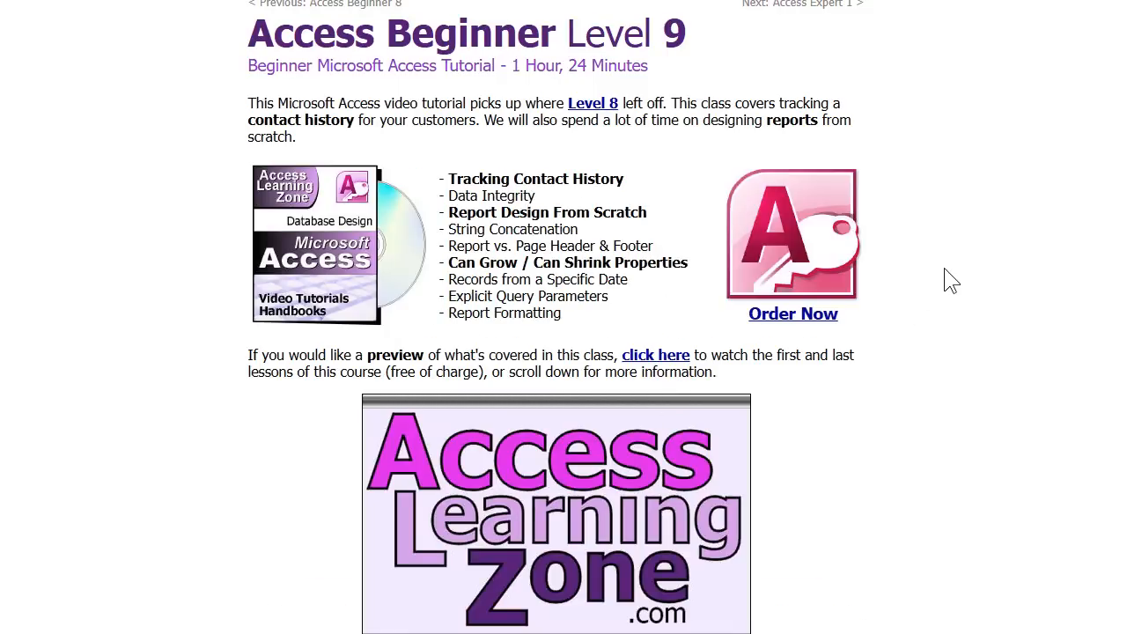
# Step: Read through the Access Beginner Level 9 outline on contact queries and report design, and return to its beginning
pyautogui.scroll(-10, 947, 279)
pyautogui.scroll(-5, 949, 279)
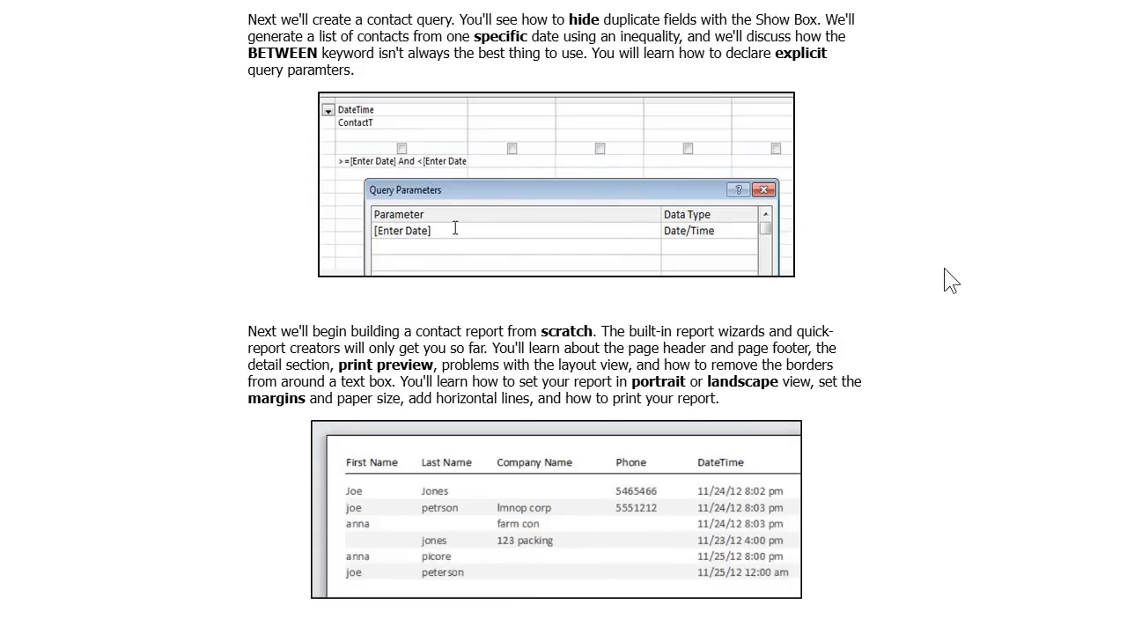
pyautogui.scroll(-3, 973, 319)
pyautogui.scroll(-4, 978, 319)
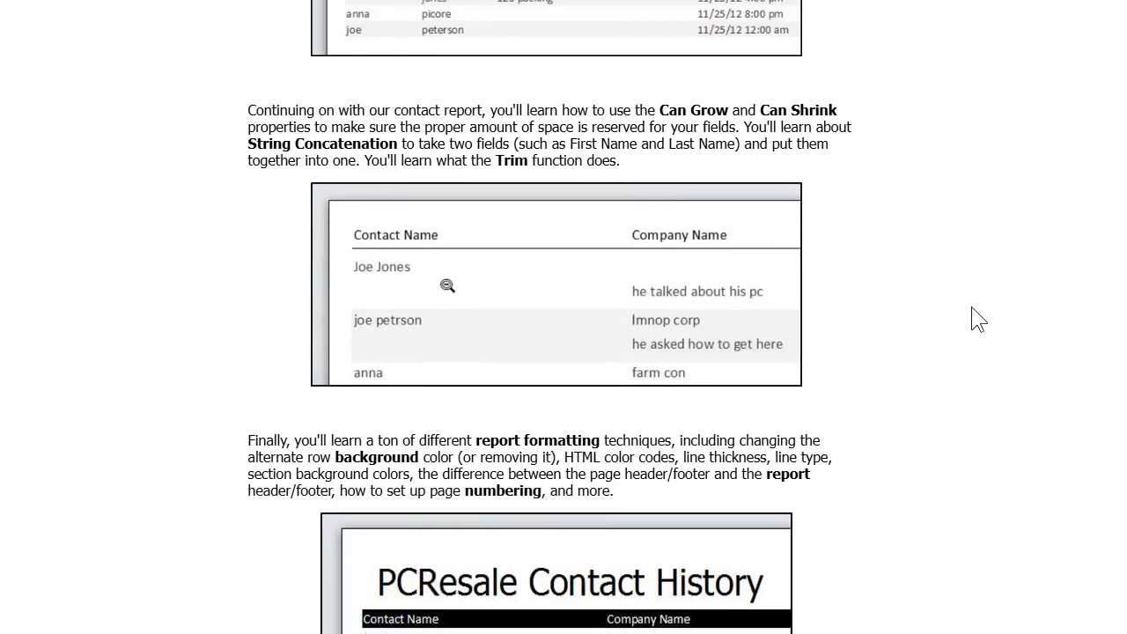
pyautogui.scroll(-6, 968, 318)
pyautogui.press('Home')
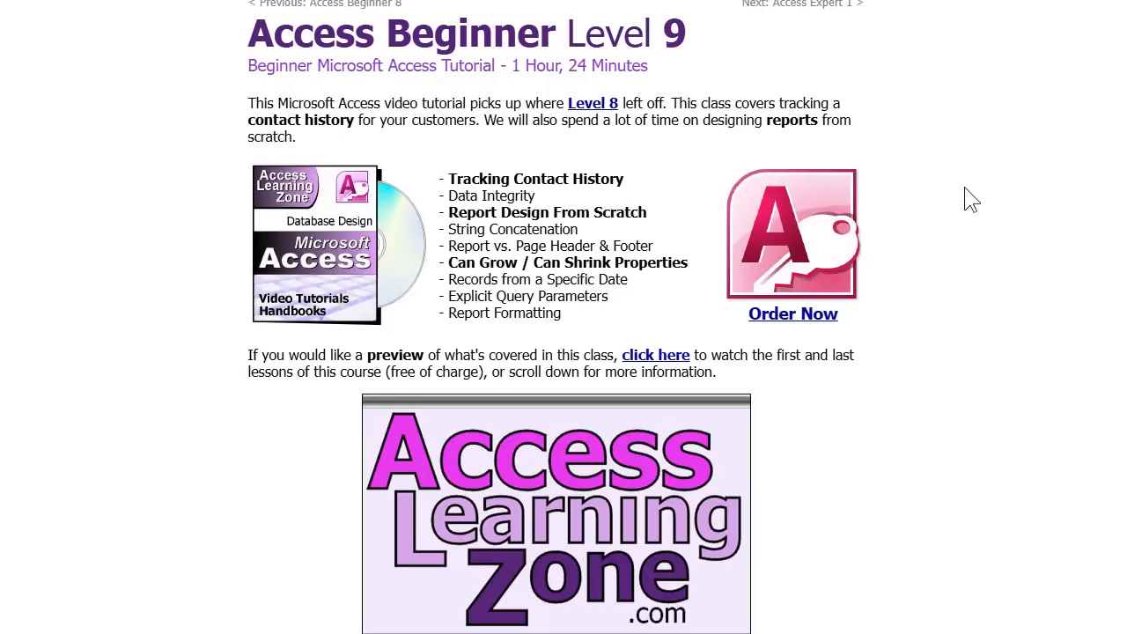